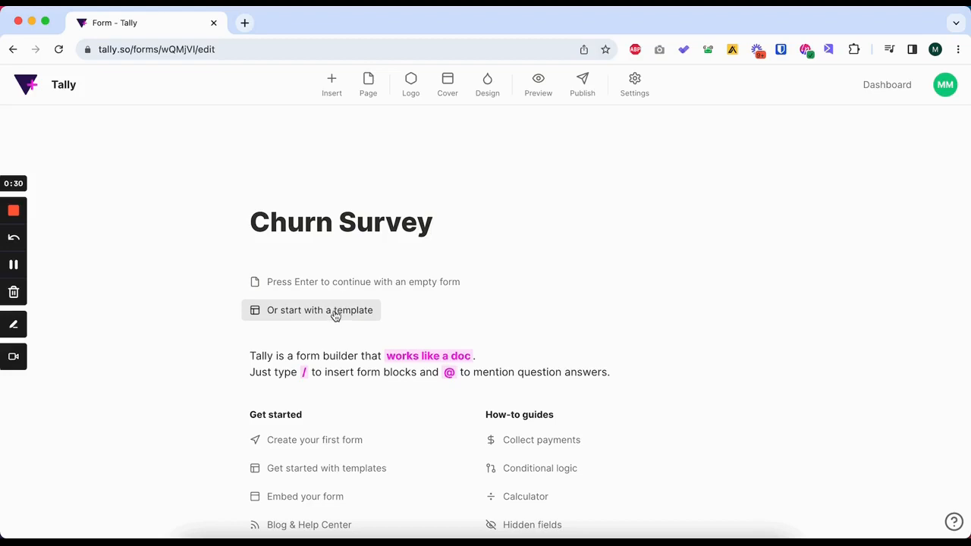
Start the form from the ready-made "Churn survey" template found in the template gallery.
click(336, 314)
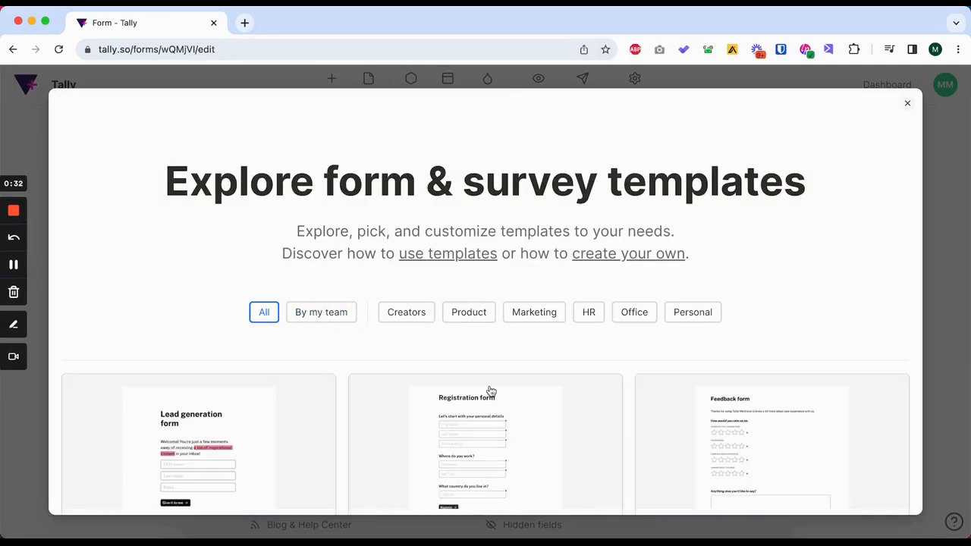
scroll(490, 391, down, 8)
scroll(491, 391, down, 10)
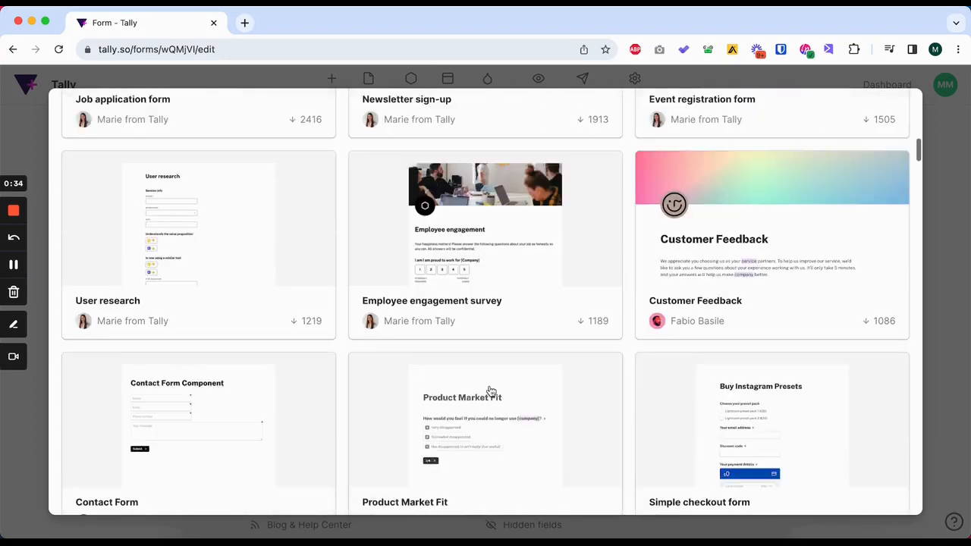
scroll(491, 390, down, 5)
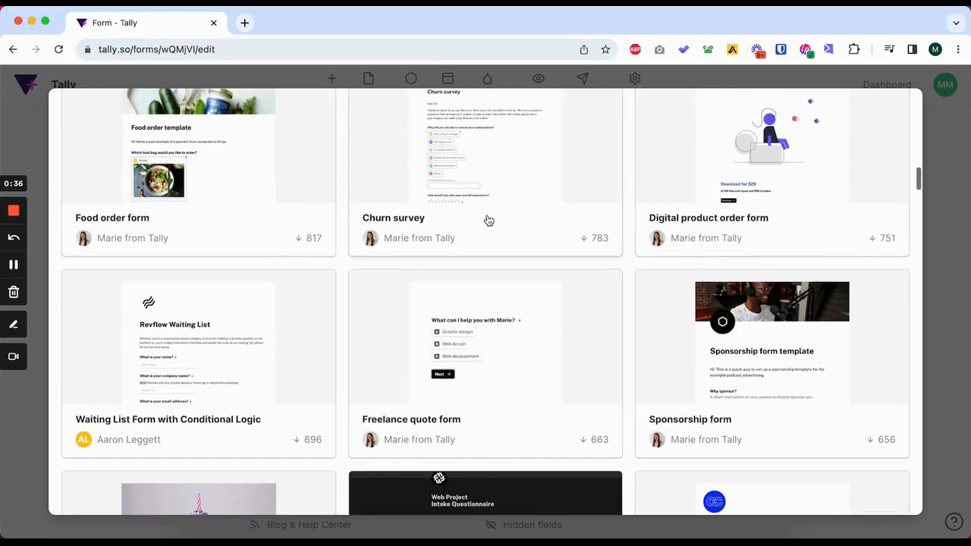
scroll(488, 212, up, 2)
click(489, 200)
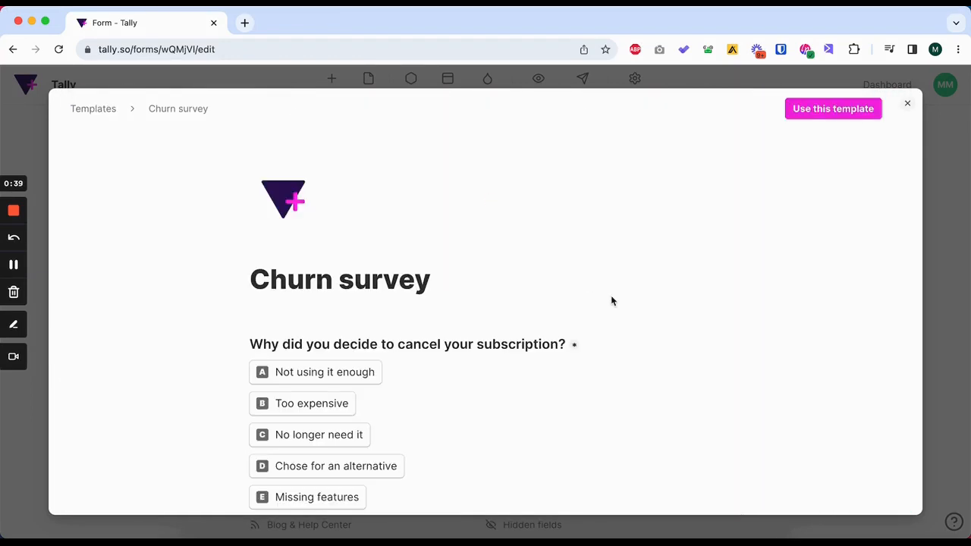
scroll(610, 295, down, 3)
scroll(611, 295, up, 3)
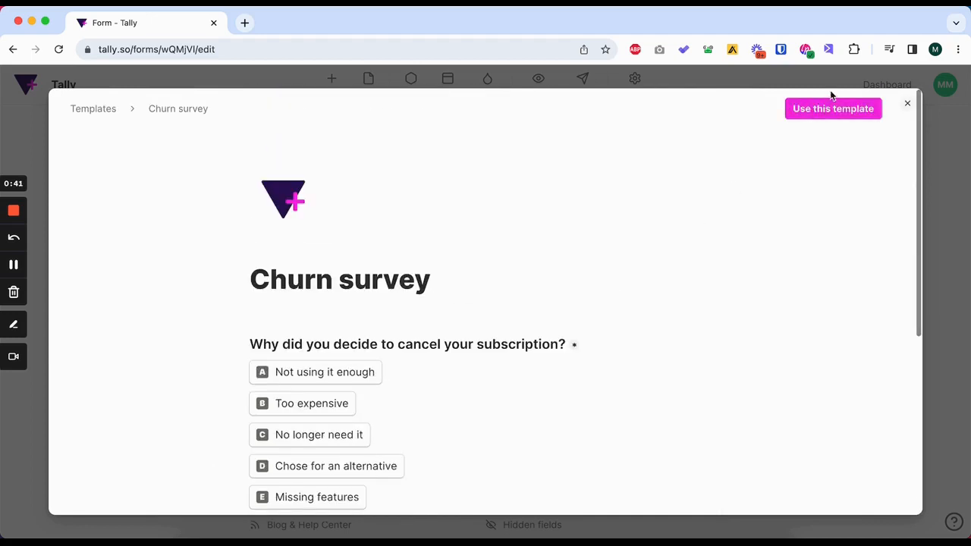
click(818, 114)
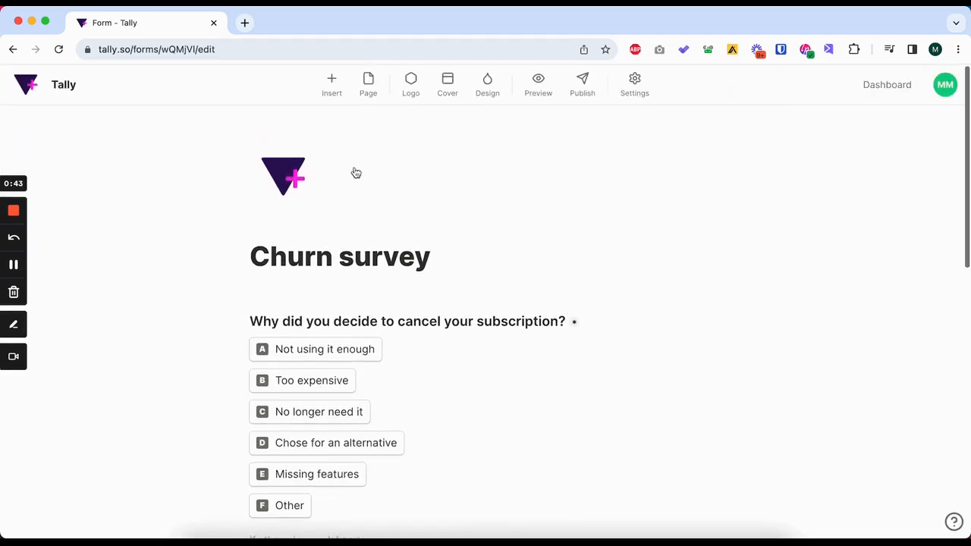
Review the template's logo, cancellation reasons, conditional logic, rating and improvement questions, and thank-you page.
click(311, 152)
click(560, 119)
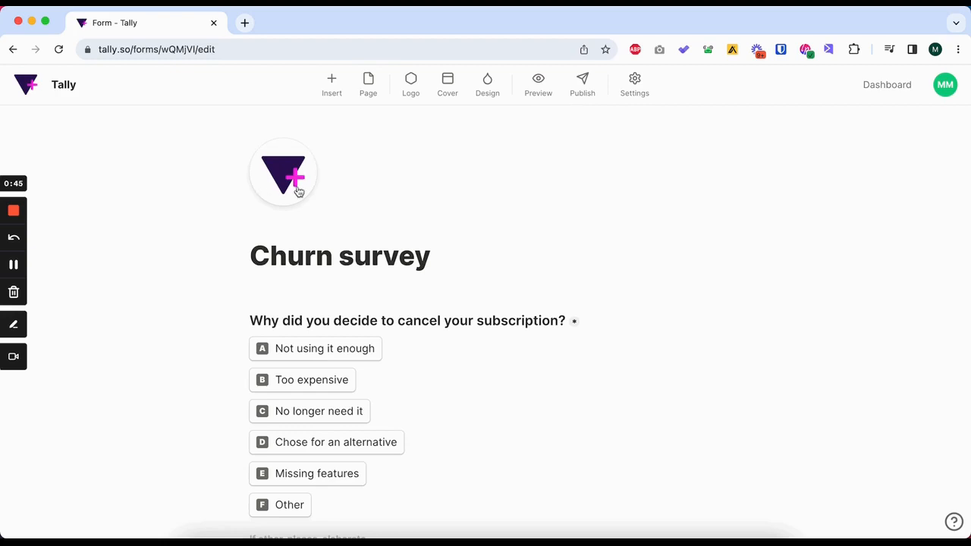
scroll(320, 238, down, 2)
scroll(360, 233, down, 2)
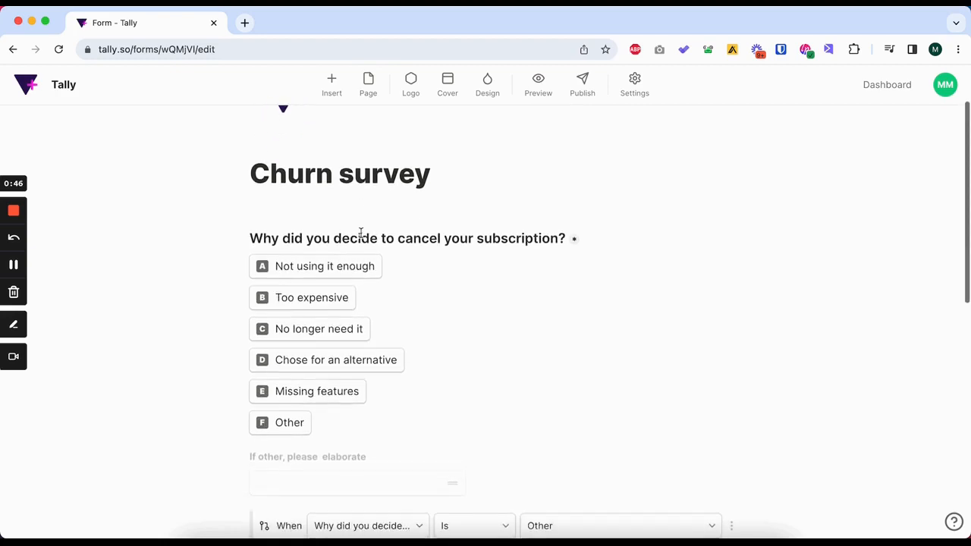
mouse_move(319, 265)
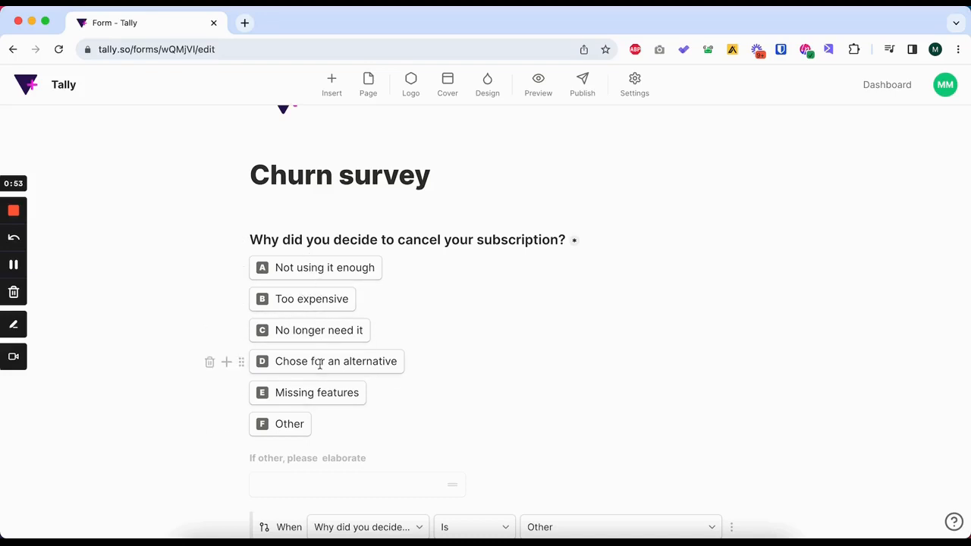
scroll(320, 364, down, 5)
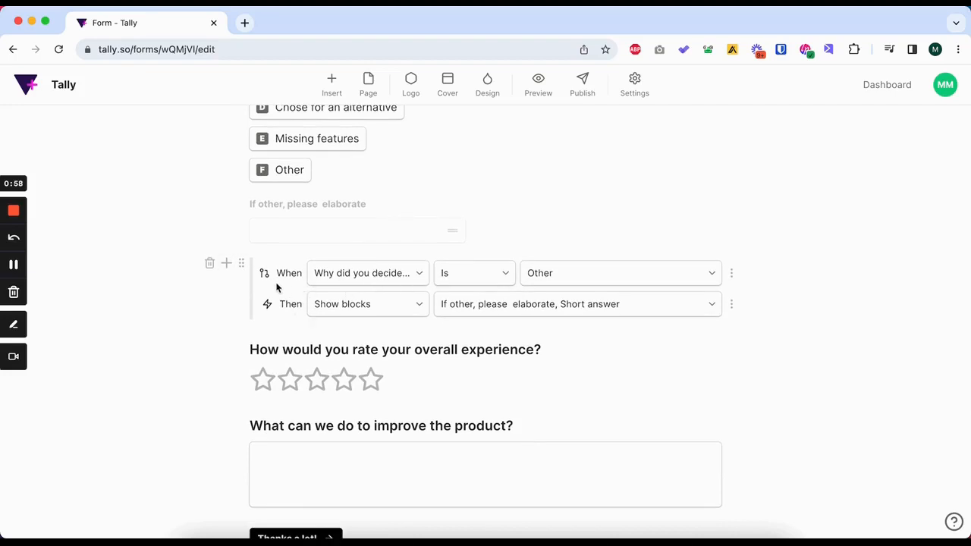
scroll(473, 347, down, 2)
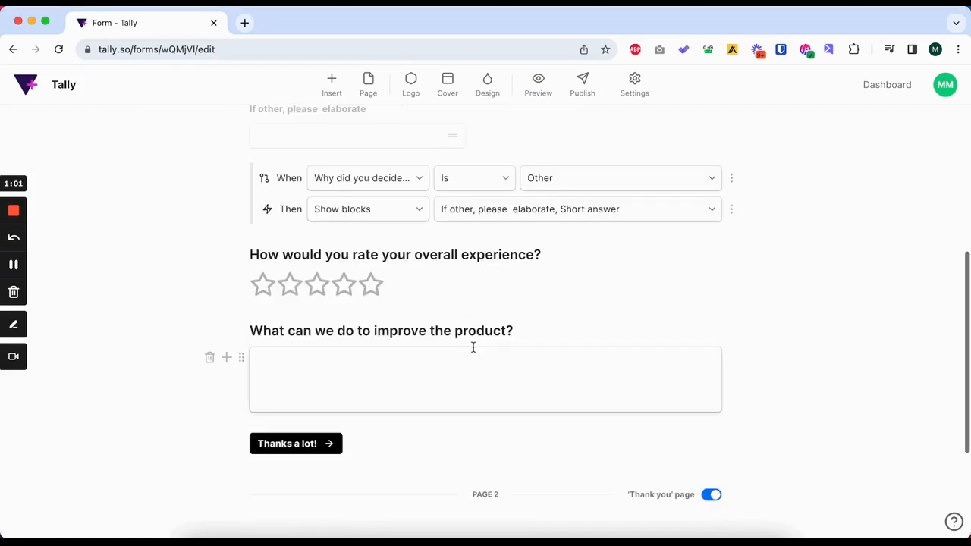
scroll(472, 346, down, 3)
scroll(473, 346, up, 8)
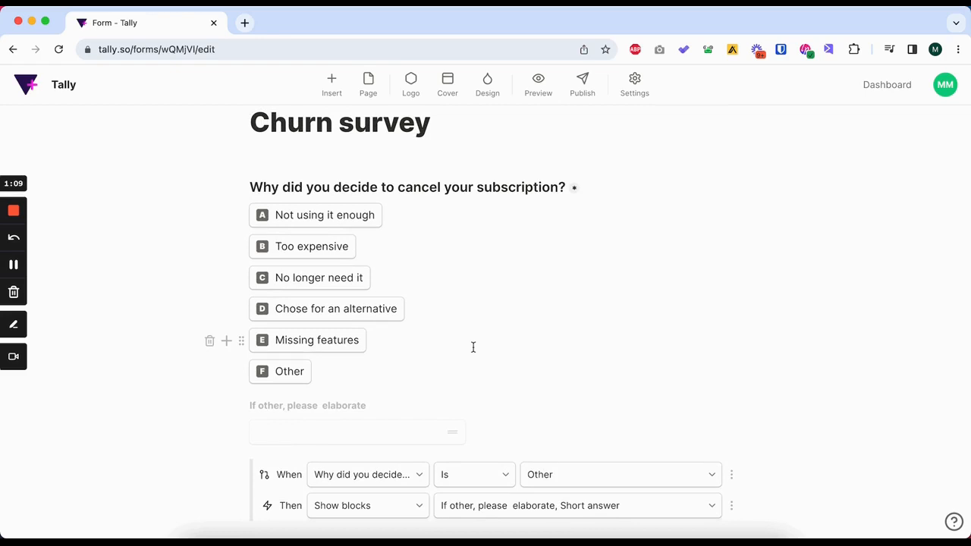
scroll(473, 347, down, 8)
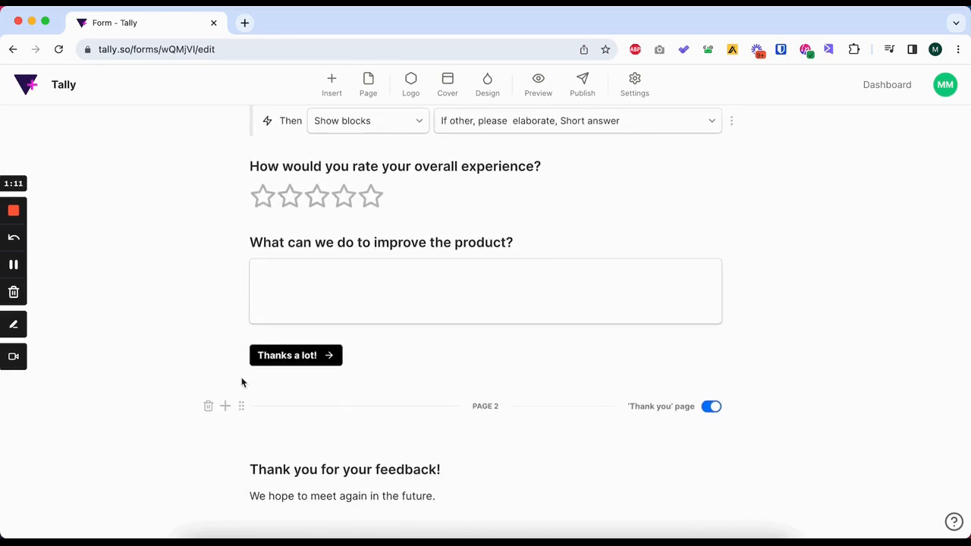
scroll(255, 317, down, 1)
Insert a Heading 3 reading "What is your email address?" below the product improvement answer field.
click(257, 321)
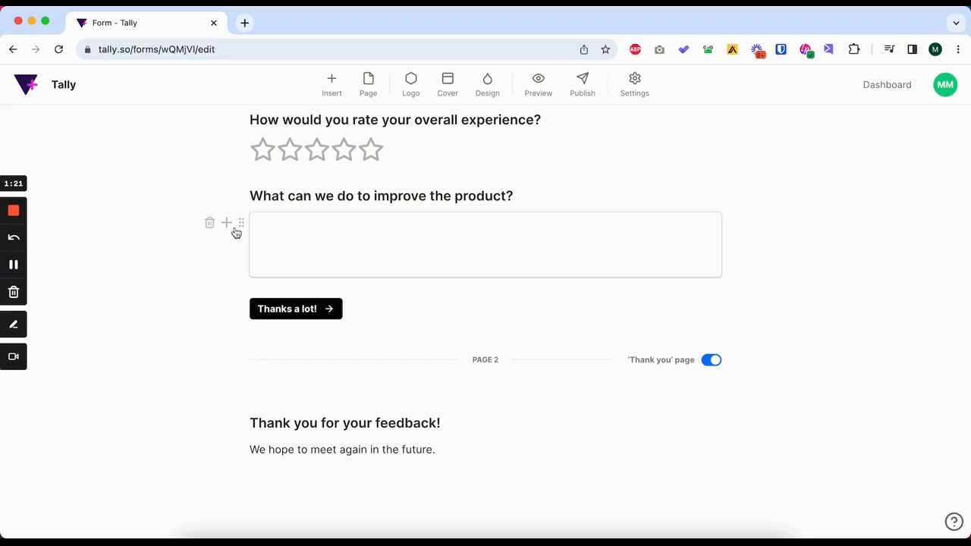
click(226, 224)
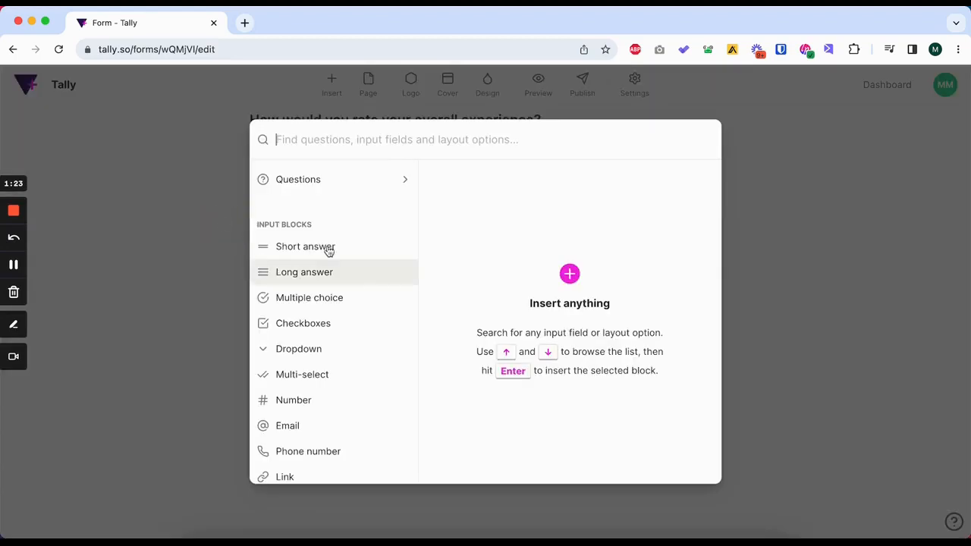
scroll(338, 341, down, 8)
scroll(337, 300, up, 4)
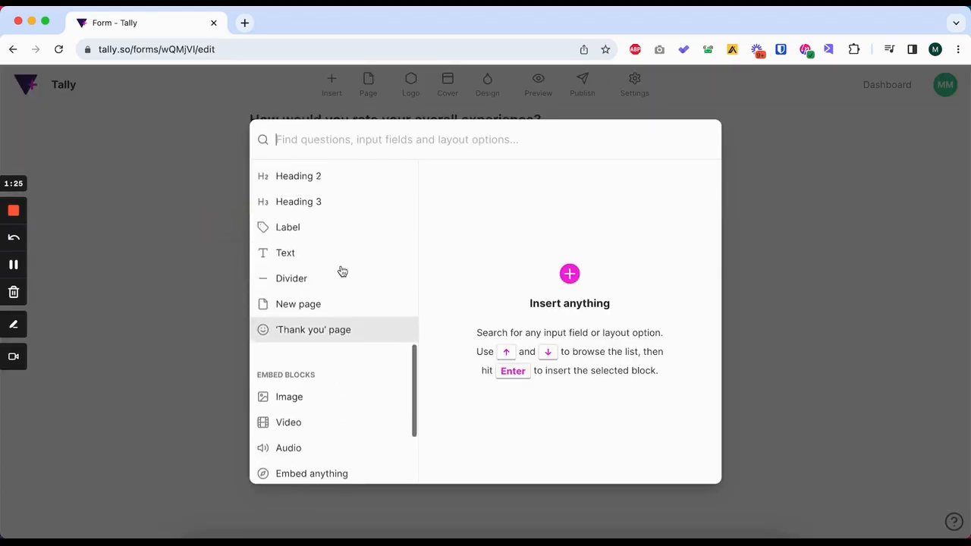
click(336, 303)
click(674, 185)
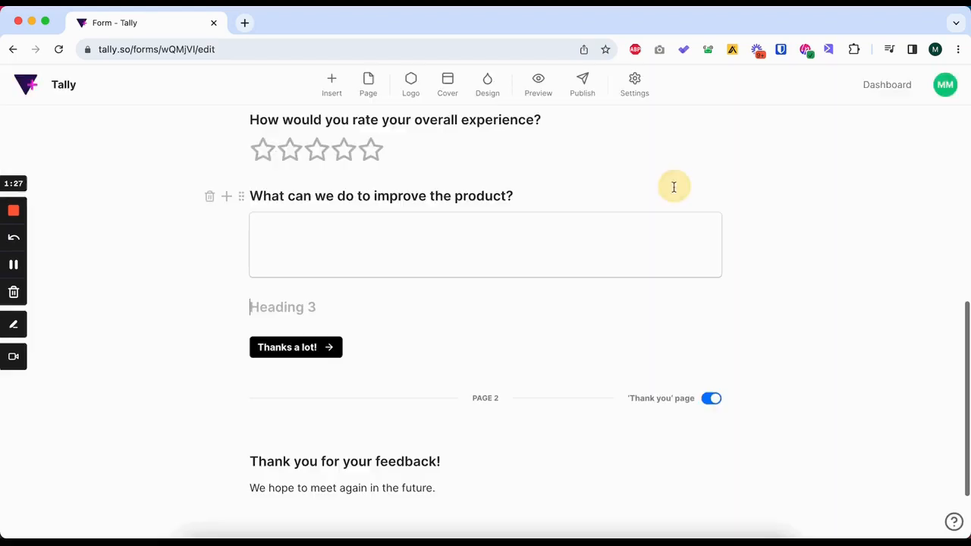
text(What is your email address?)
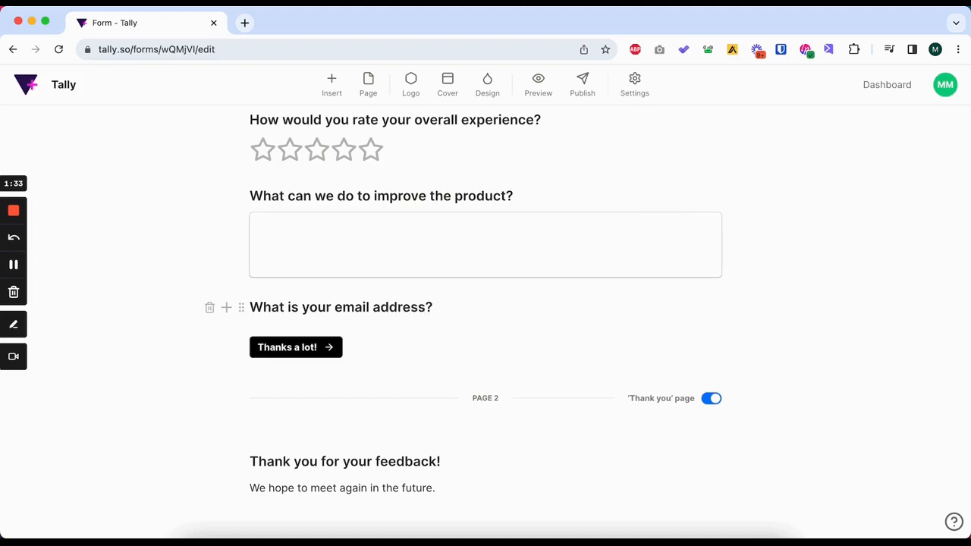
Insert an Email input block below the "What is your email address?" heading and check its Required option.
key(Return)
click(228, 335)
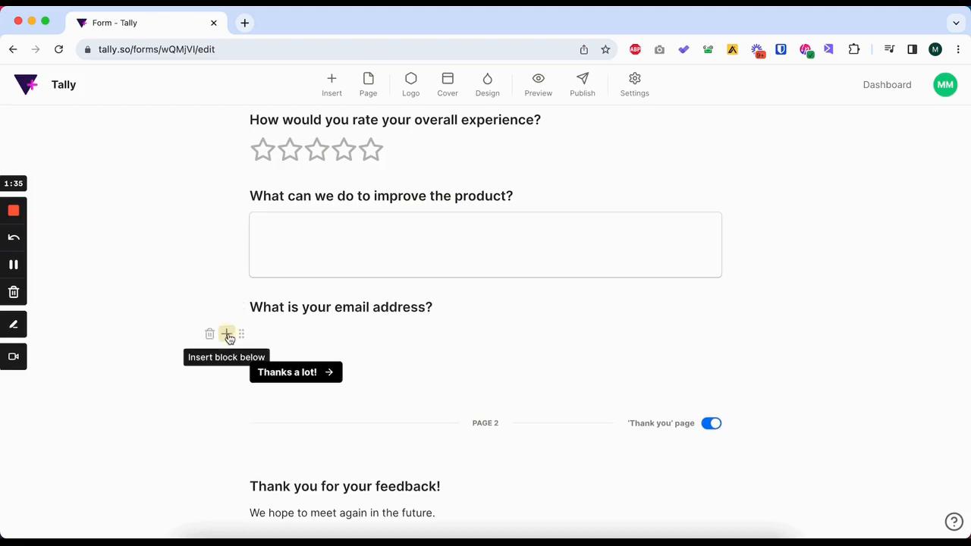
scroll(377, 288, down, 1)
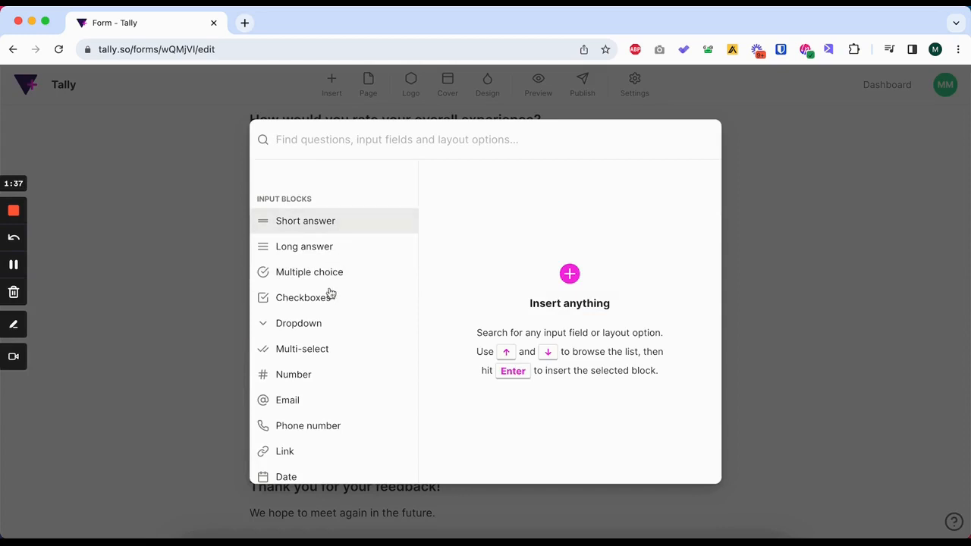
click(314, 399)
click(675, 185)
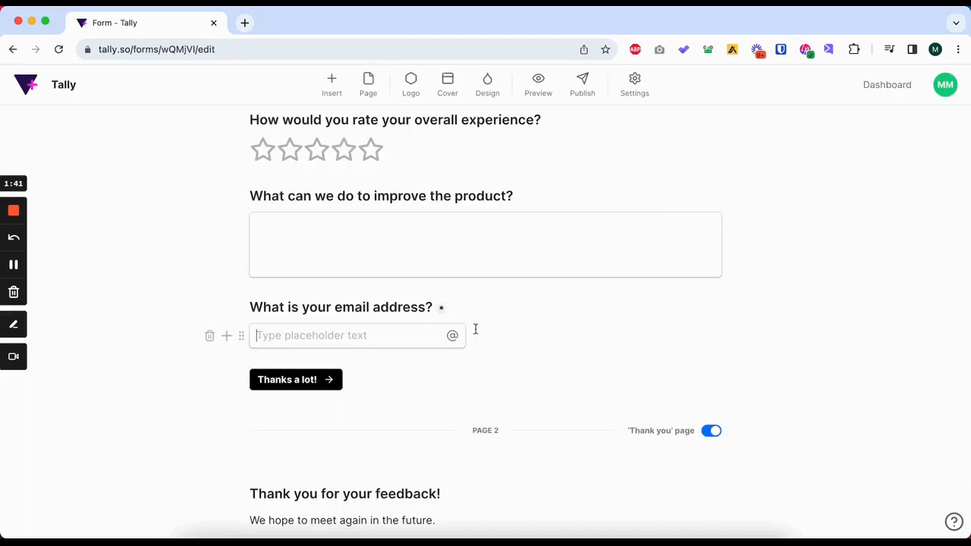
click(242, 338)
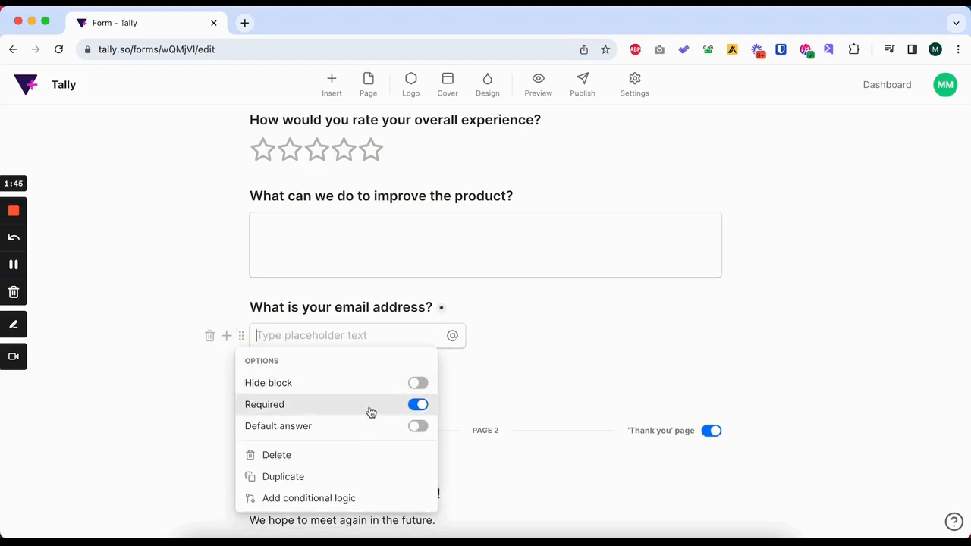
click(608, 330)
Change the first page's button label to "Complete Cancellation" and remove the stray empty block above the button.
scroll(493, 379, down, 1)
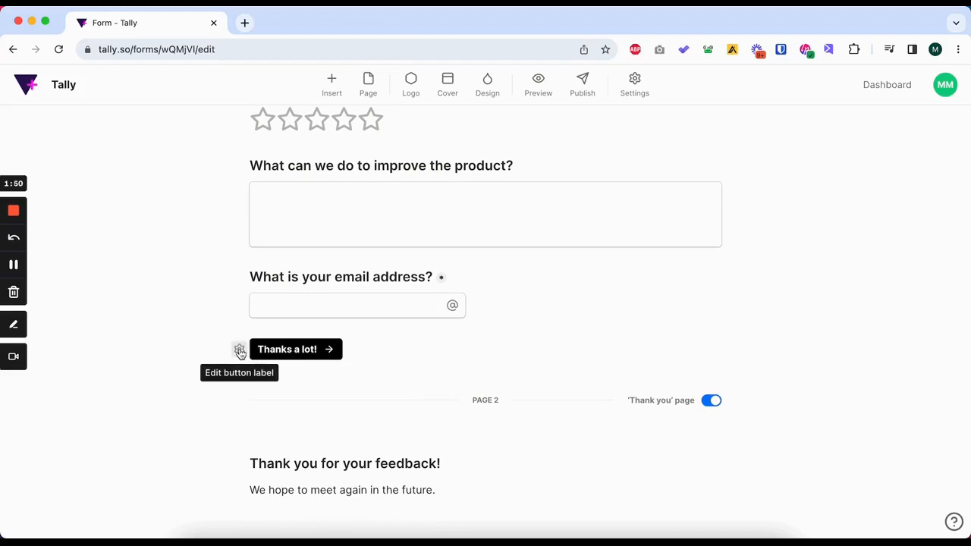
click(240, 351)
drag(337, 398, 202, 402)
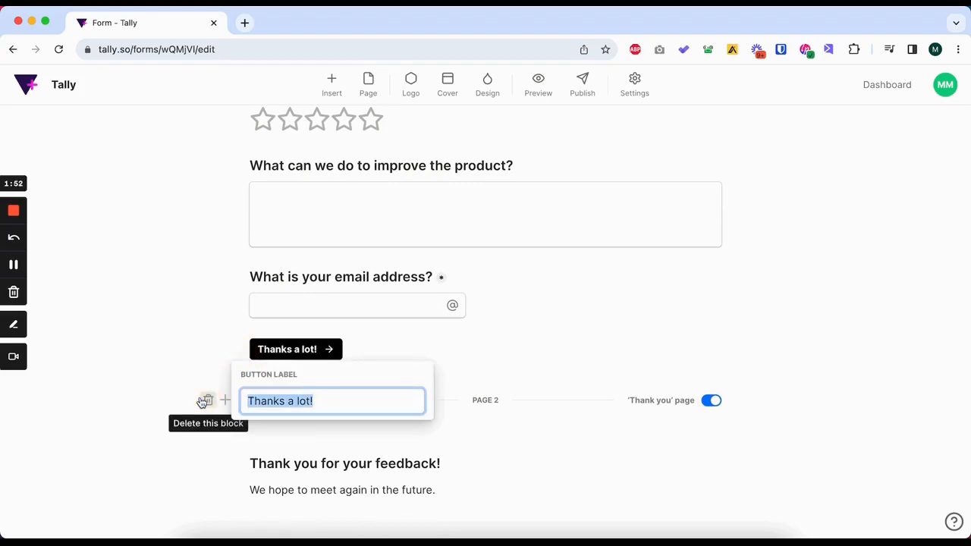
text(Complet)
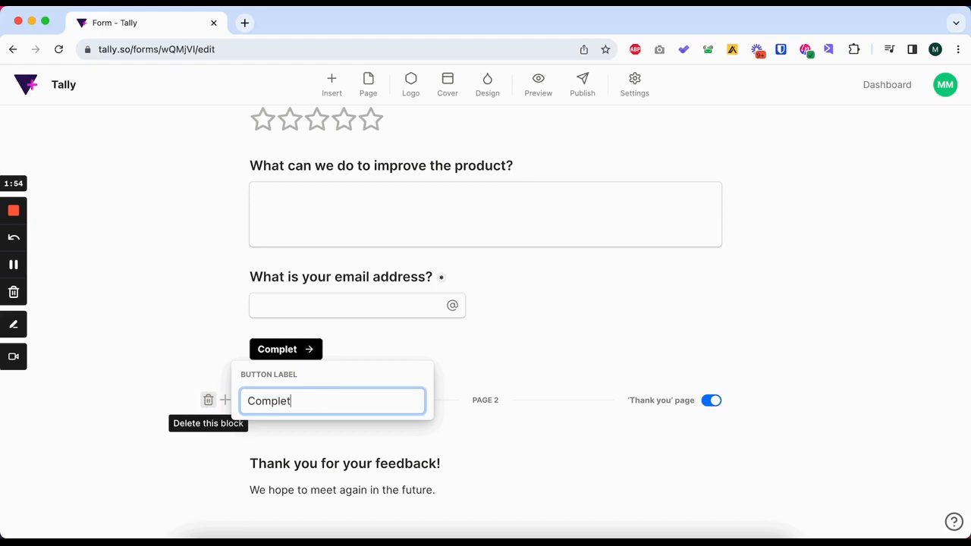
text(e Cancellation)
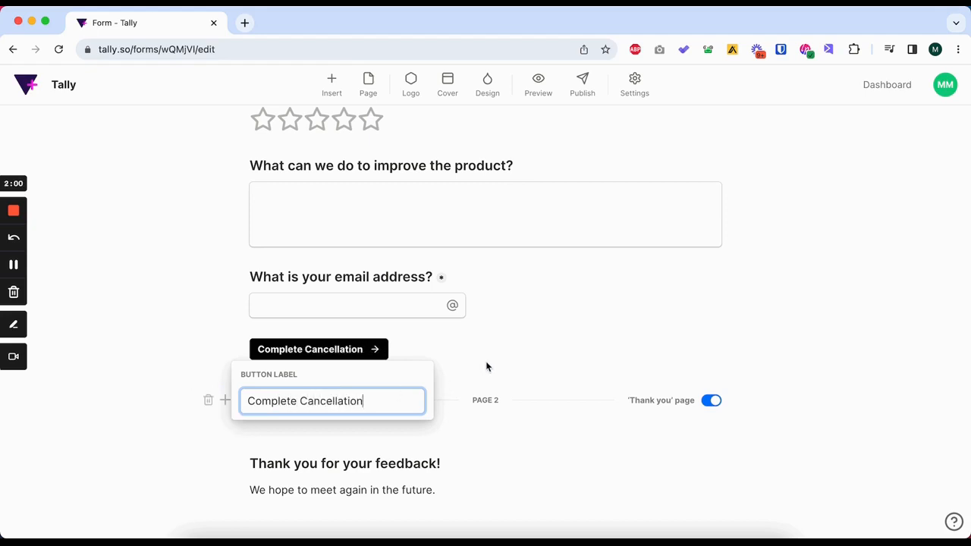
click(486, 368)
mouse_move(321, 372)
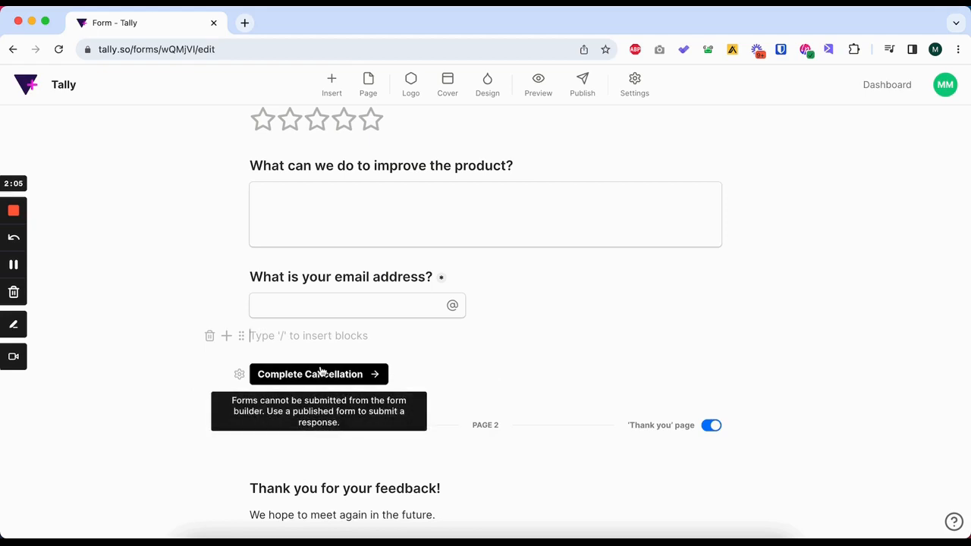
key(BackSpace)
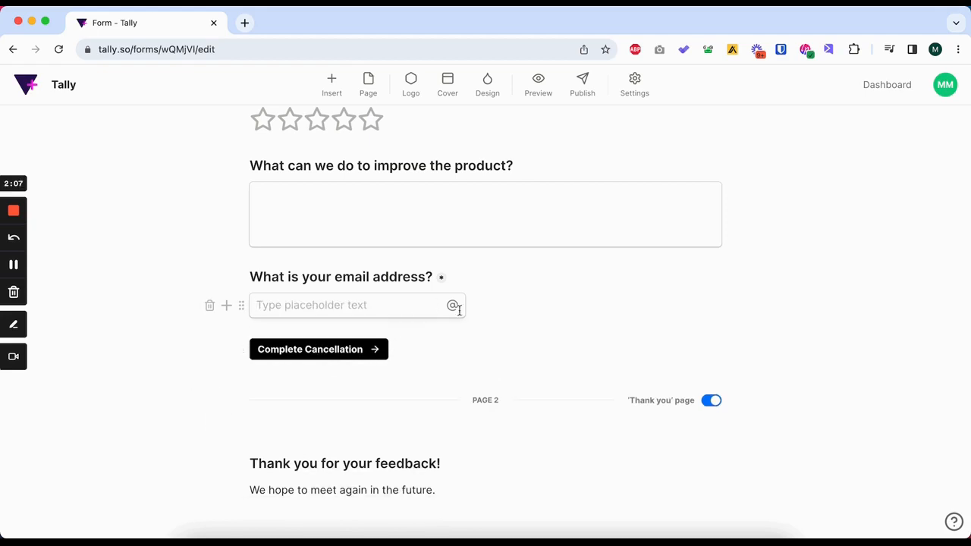
Turn off the 'Thank you' page option for page 2.
scroll(459, 310, down, 3)
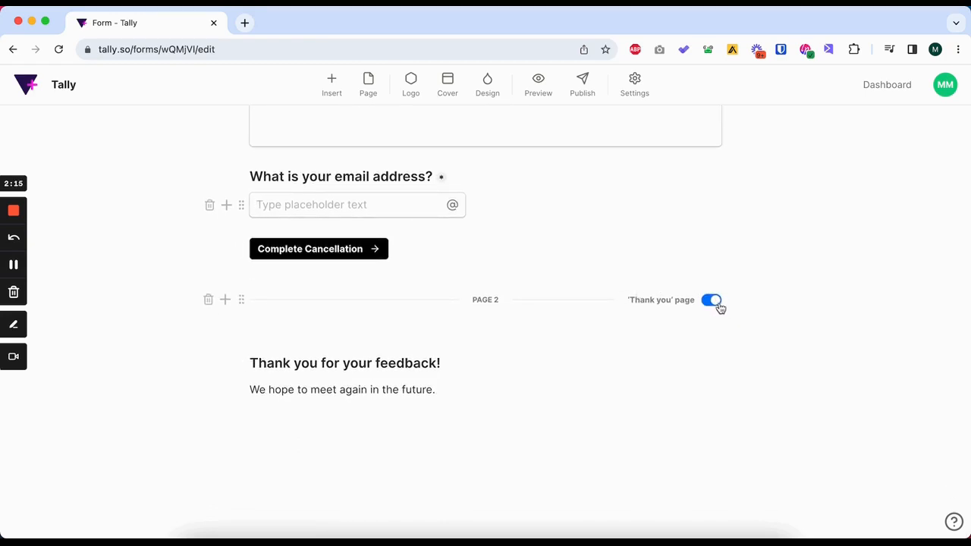
click(715, 301)
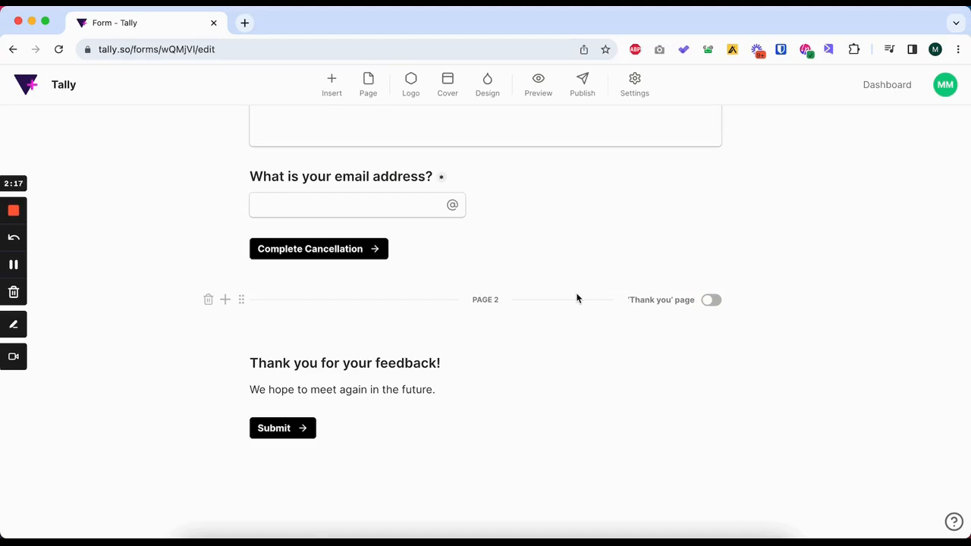
Look over the finished form, publish it and copy its share link.
scroll(577, 298, up, 15)
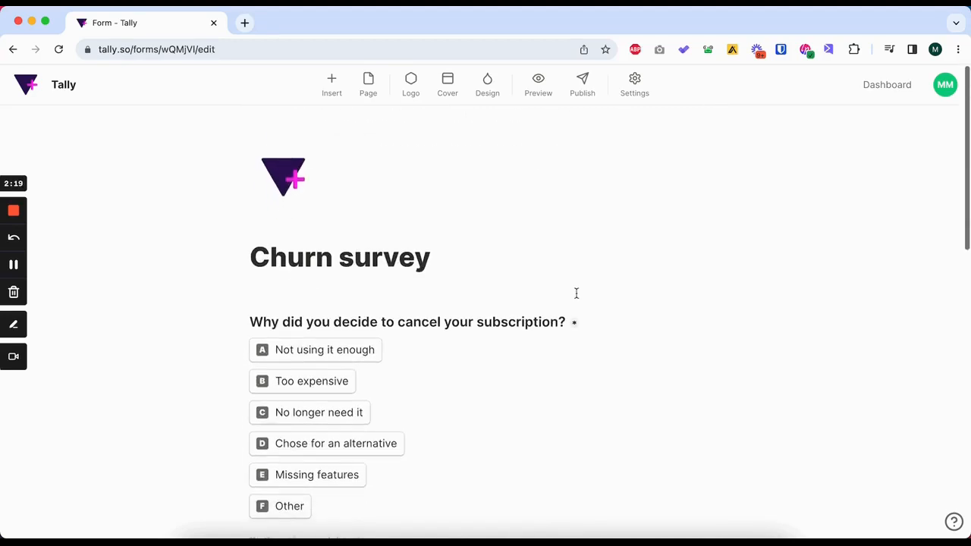
scroll(576, 293, down, 10)
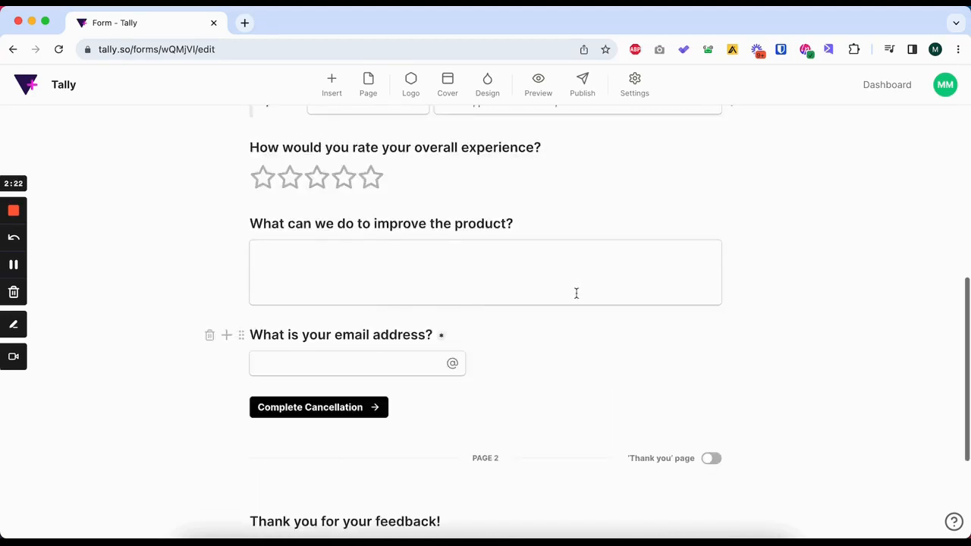
scroll(577, 293, up, 10)
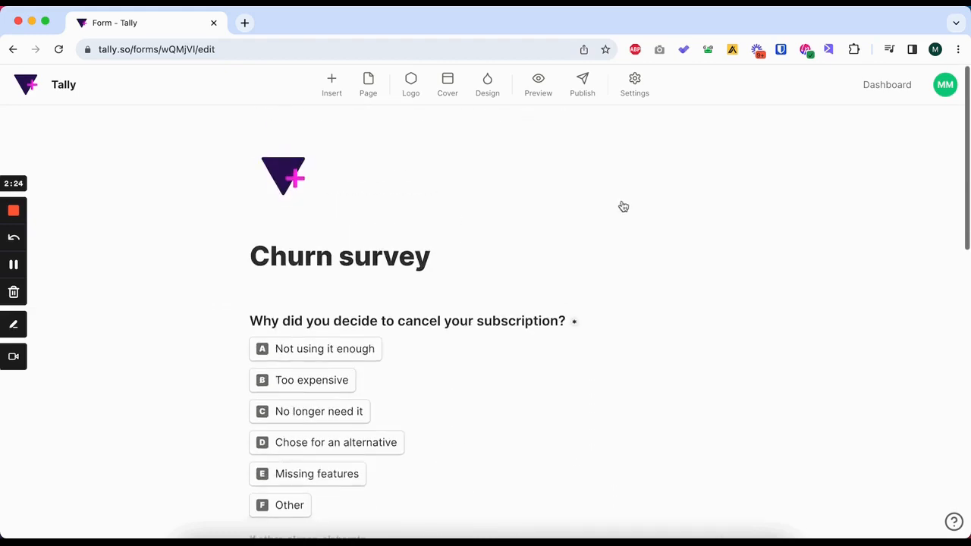
click(582, 83)
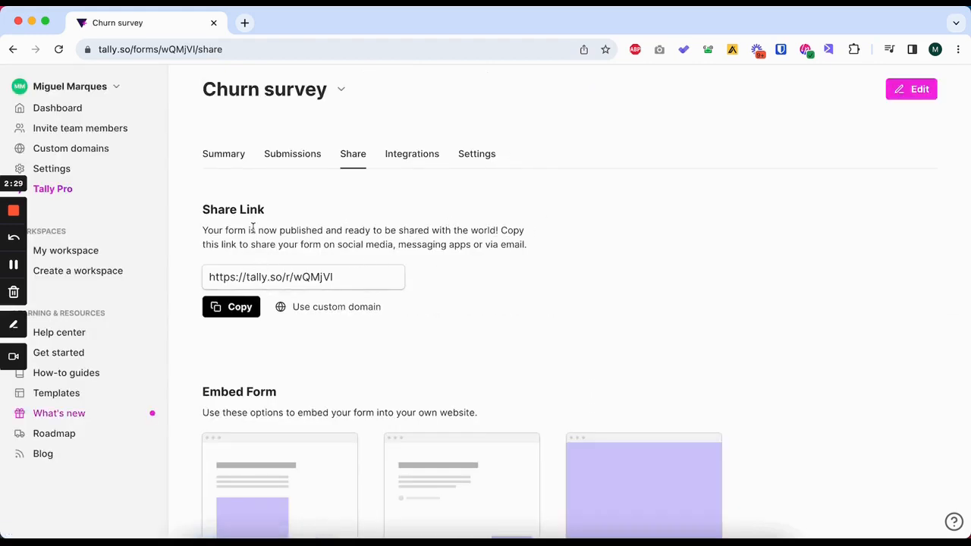
click(242, 308)
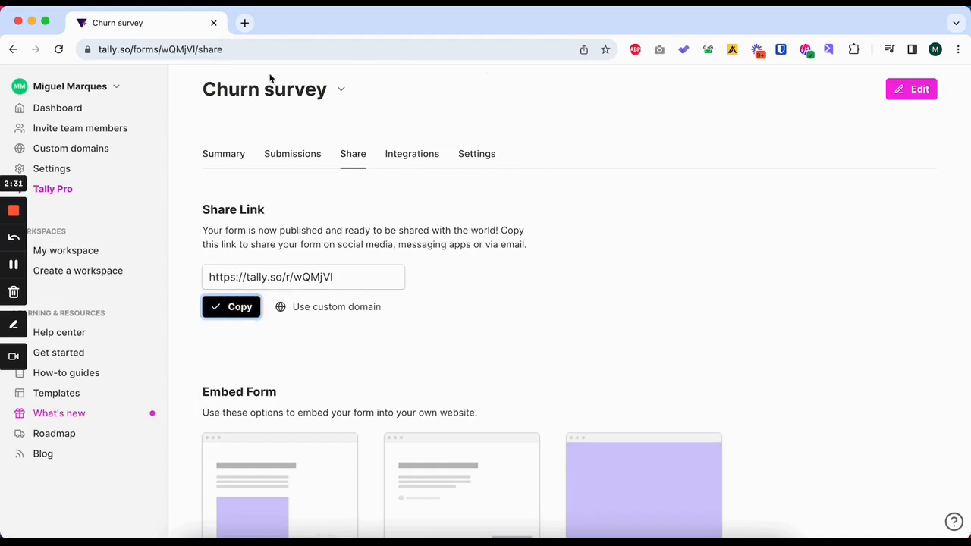
Open the copied share link in a new browser tab and look over the published Churn survey.
click(249, 26)
key(ctrl+v)
key(Return)
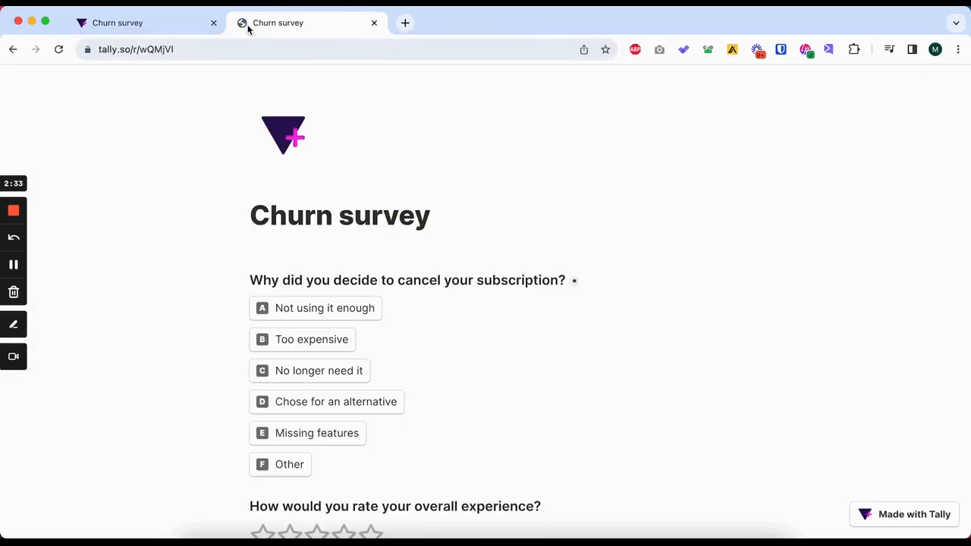
scroll(358, 282, down, 2)
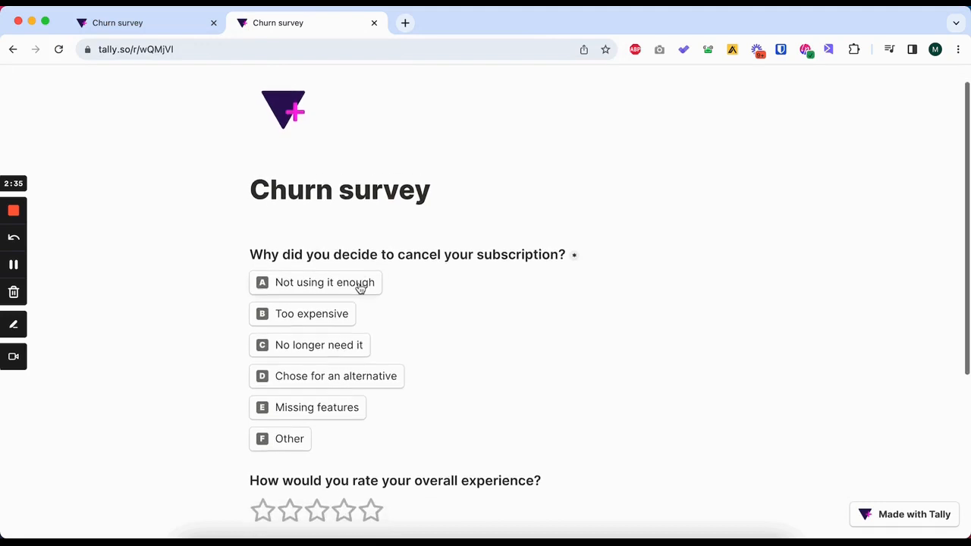
scroll(359, 281, up, 2)
scroll(329, 221, down, 2)
Try out the live form: choose "Not using it enough", rate the experience four stars, and check the improvement and email fields.
click(329, 233)
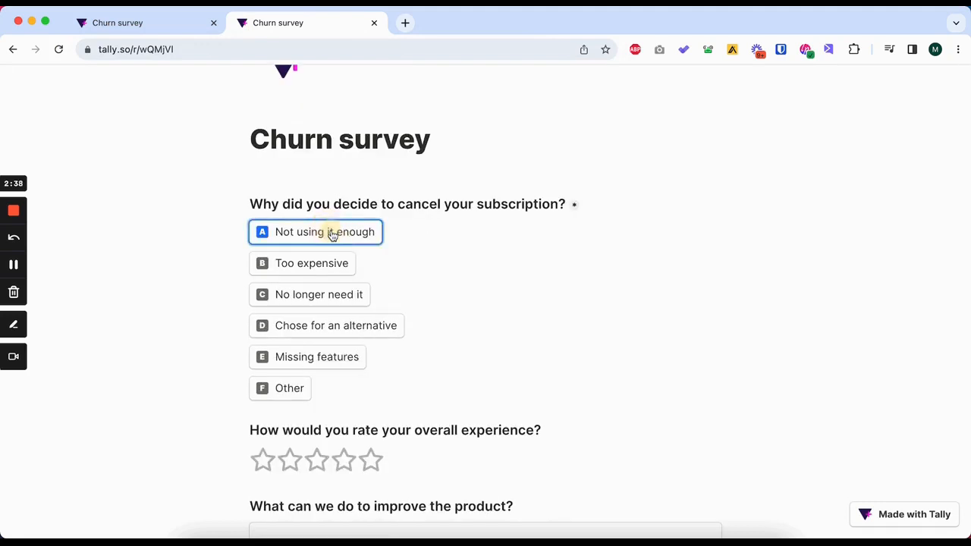
scroll(332, 237, down, 4)
scroll(332, 237, down, 2)
click(344, 255)
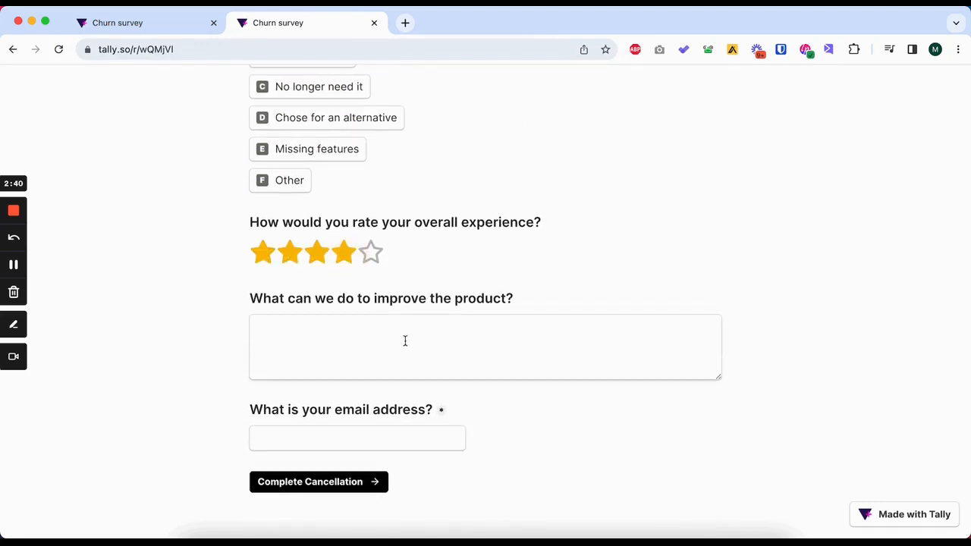
click(347, 337)
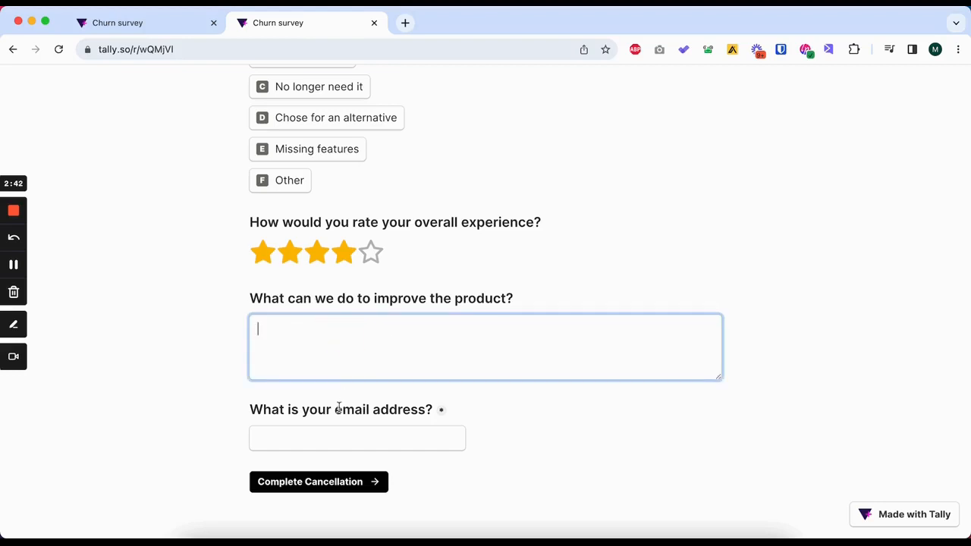
click(325, 438)
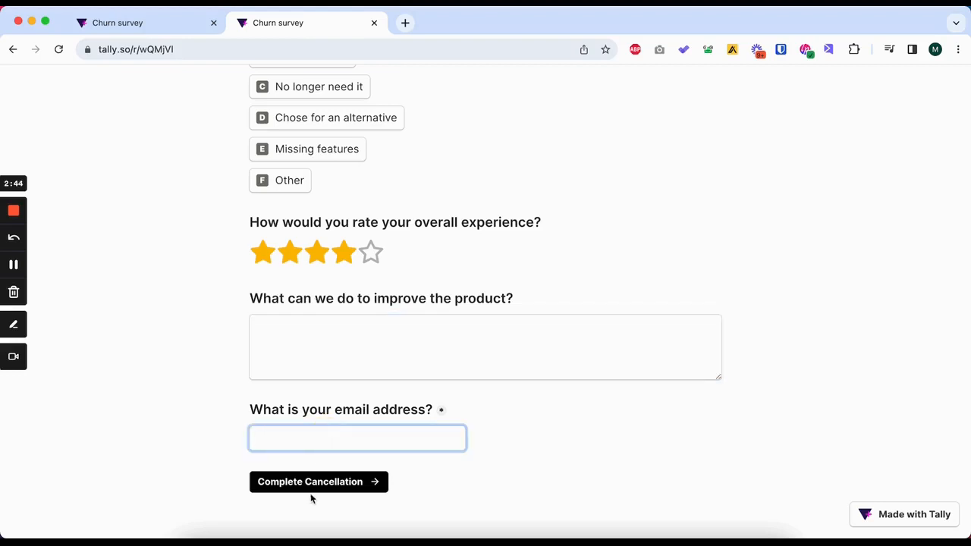
scroll(587, 265, up, 3)
scroll(849, 374, down, 3)
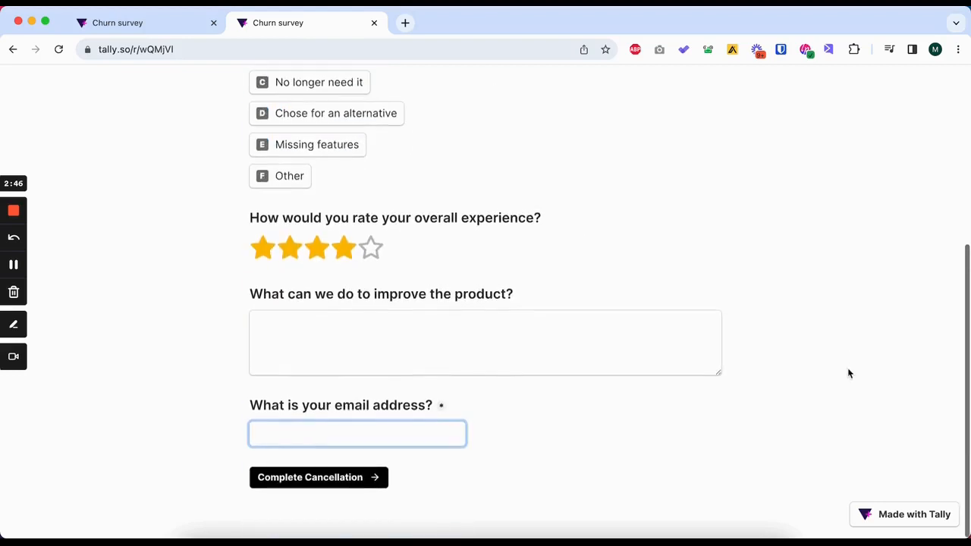
key(Return)
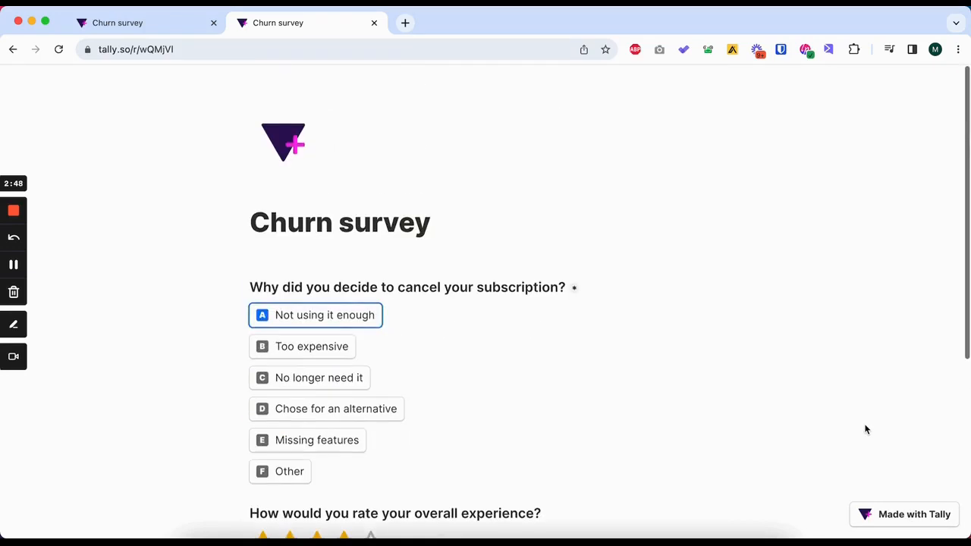
Look over the live form once more and close its tab to return to the form's share page.
click(374, 22)
click(507, 223)
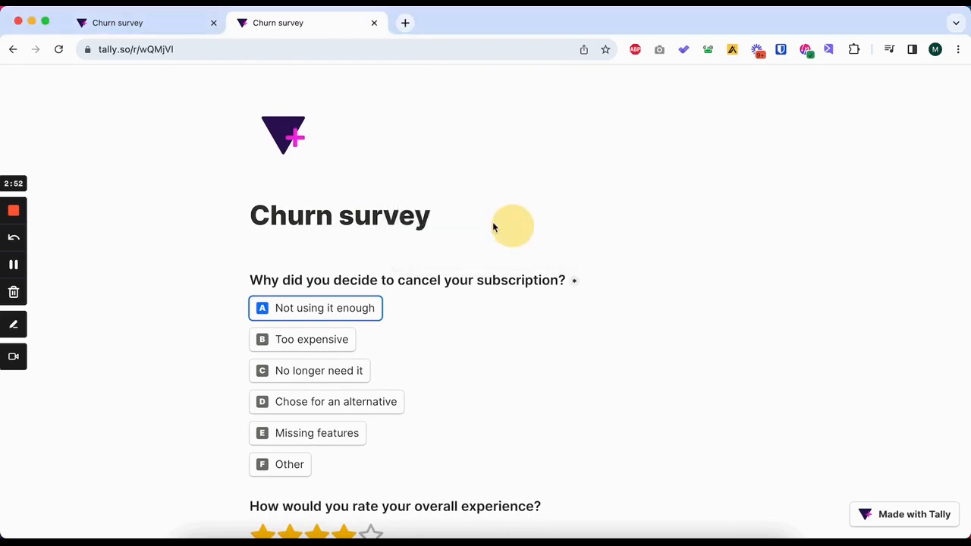
scroll(414, 291, down, 3)
scroll(414, 293, up, 3)
scroll(414, 294, down, 1)
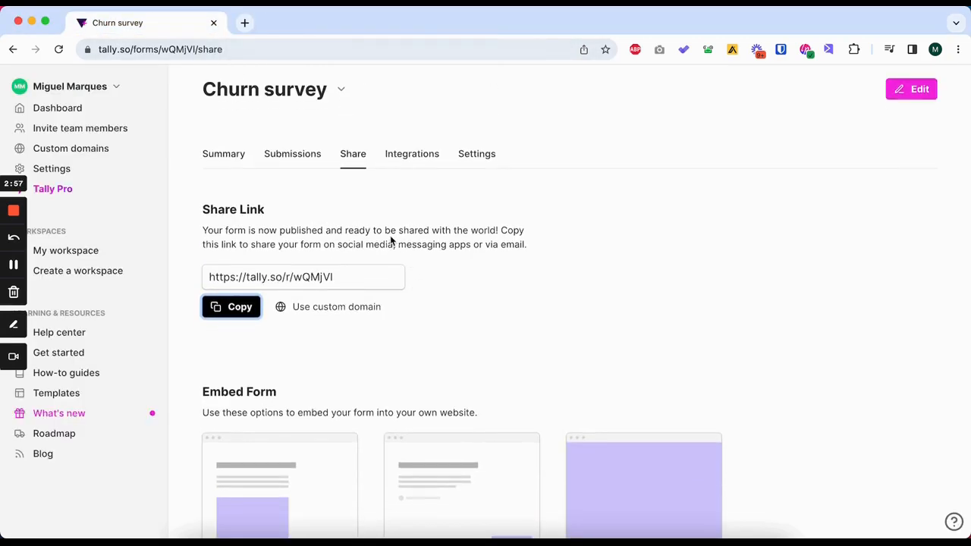
Open the Zapier connection from the Churn survey's integrations and start a new Zap with Tally as its trigger app.
click(415, 156)
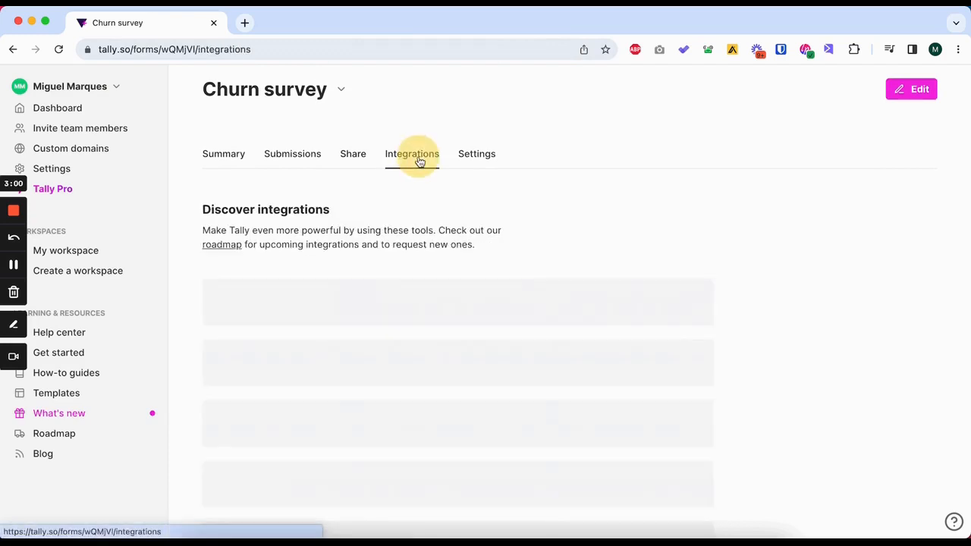
scroll(409, 269, down, 3)
scroll(408, 272, down, 1)
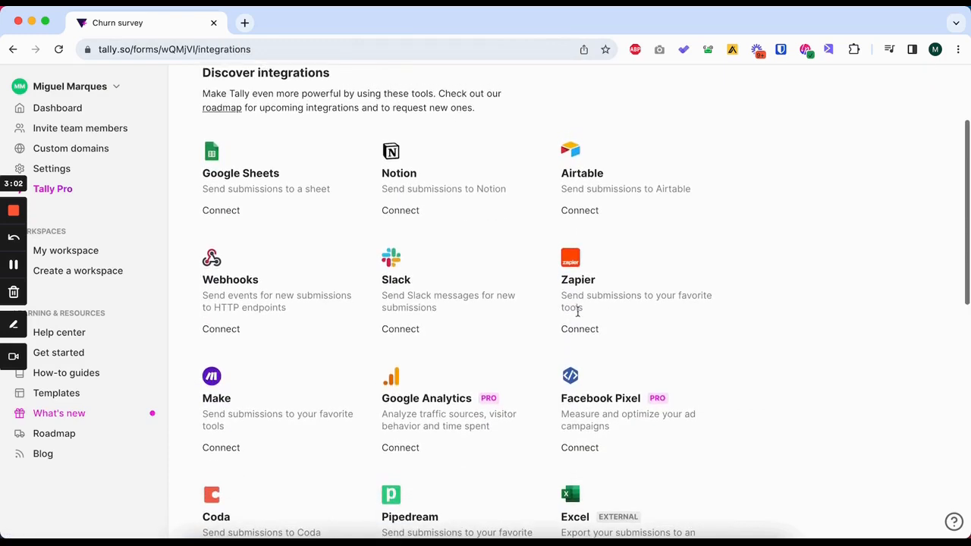
click(576, 330)
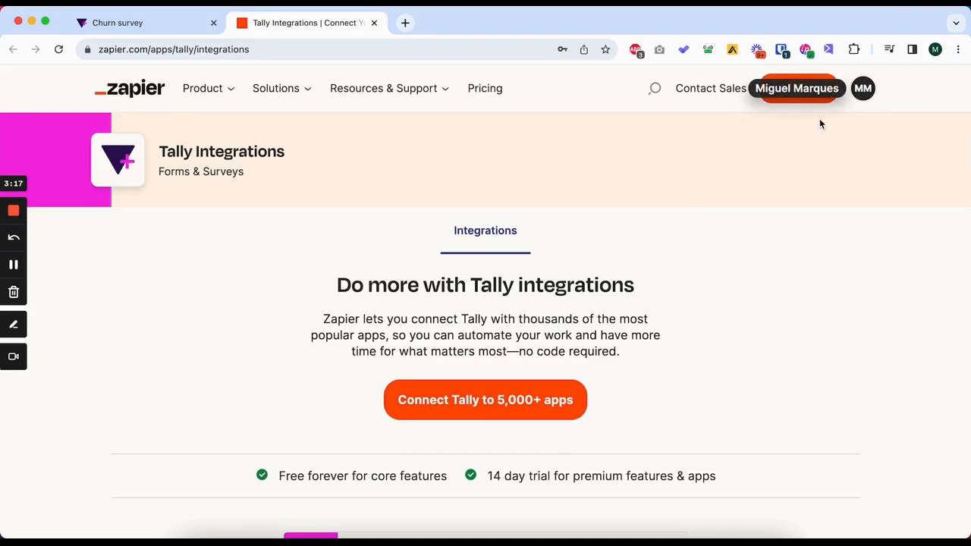
click(519, 398)
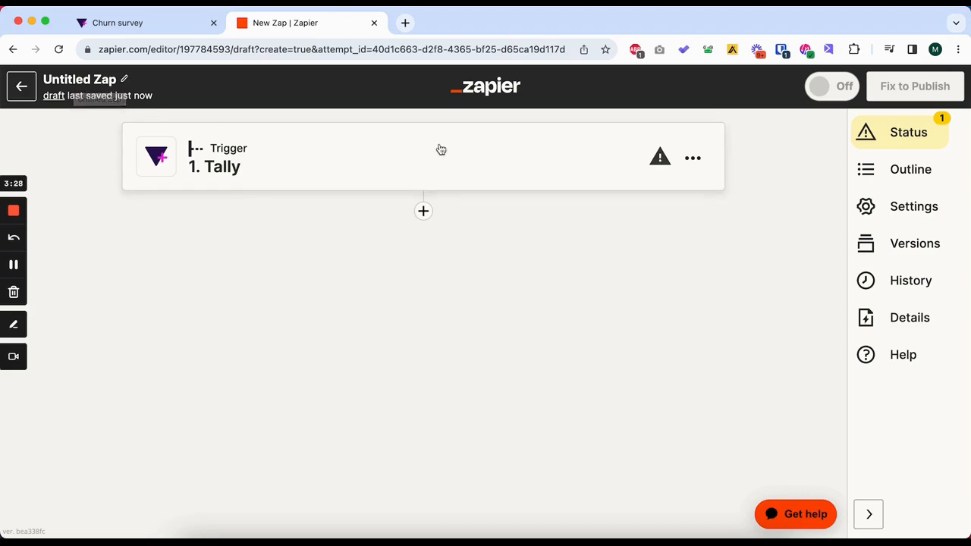
Rename the Zap as "Cancellation Flow Zap" and dismiss the save notification.
click(77, 79)
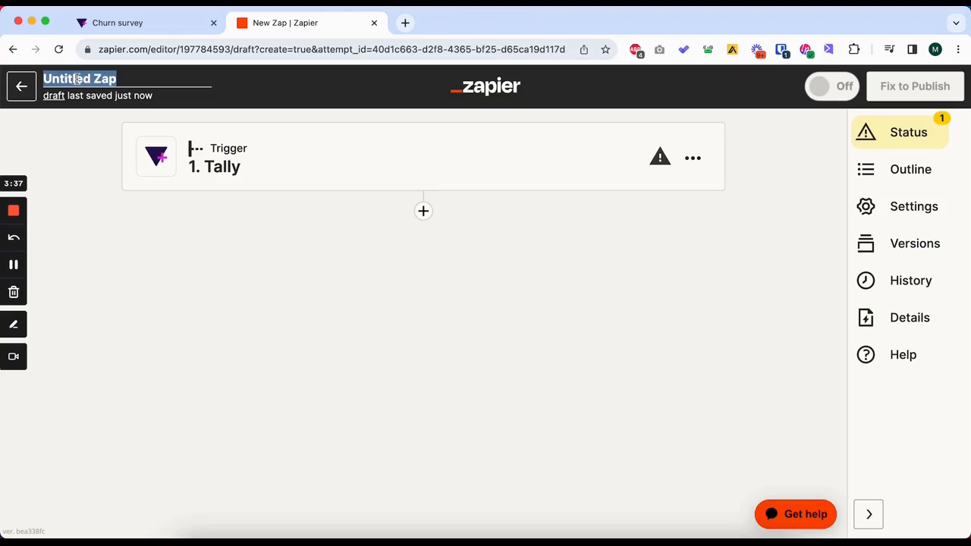
text(Cancellation Flow)
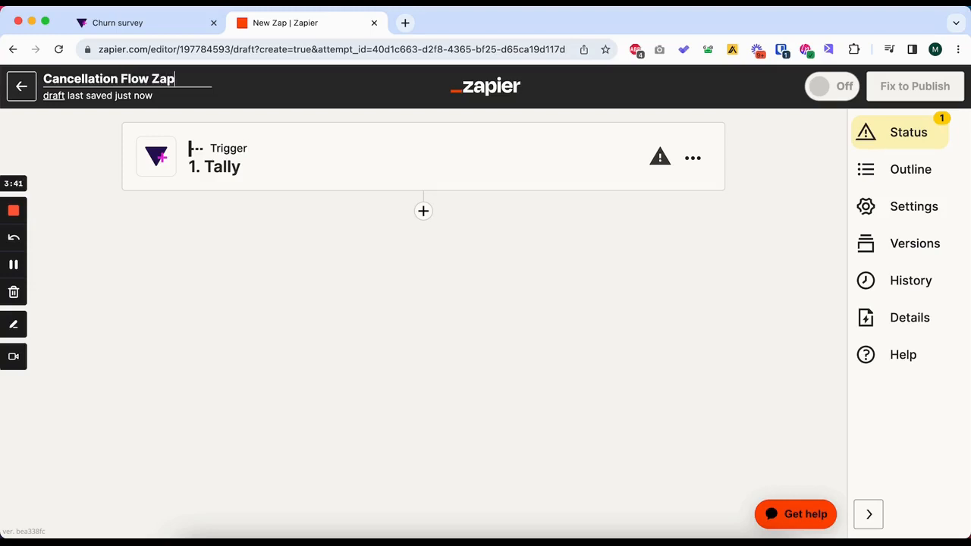
click(305, 218)
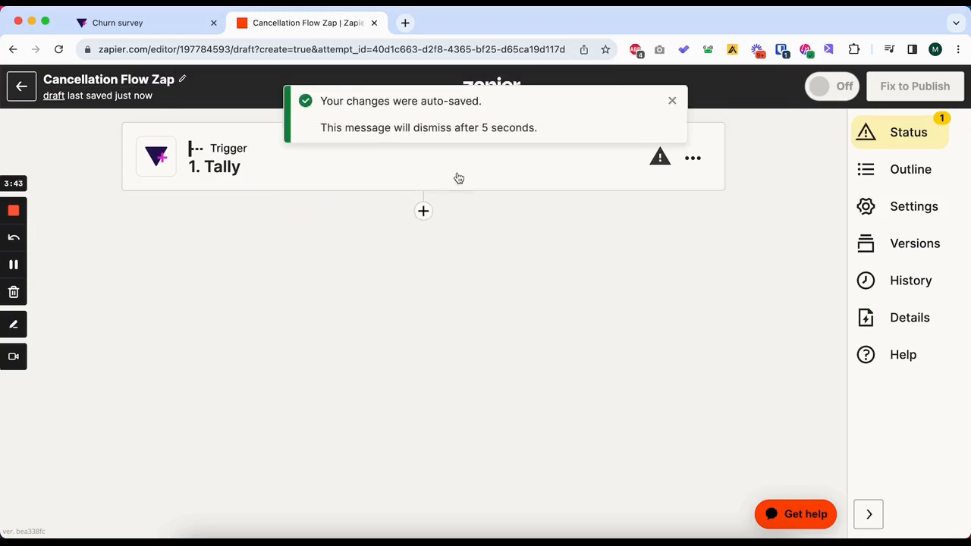
click(671, 101)
Set the Tally trigger's event to New Submission and accept the connected Tally account.
click(425, 164)
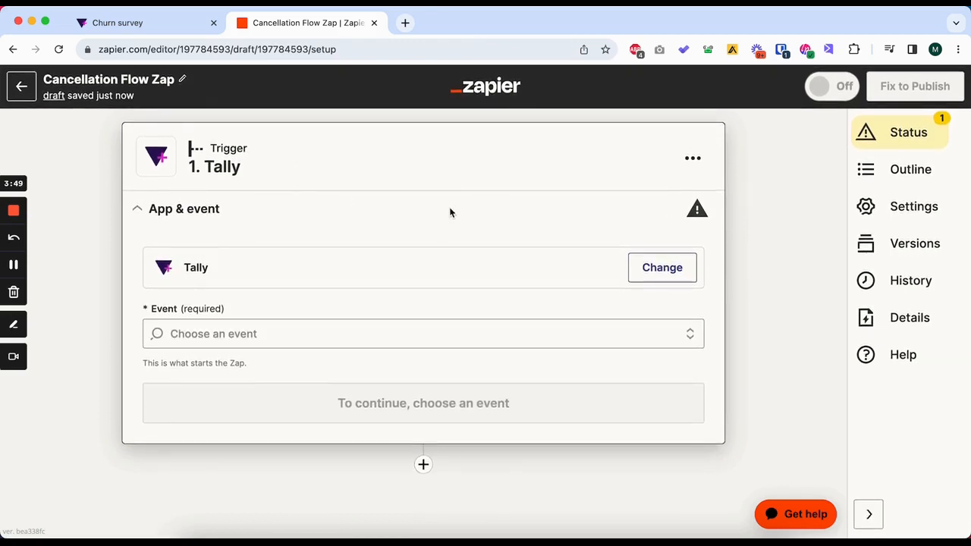
click(338, 338)
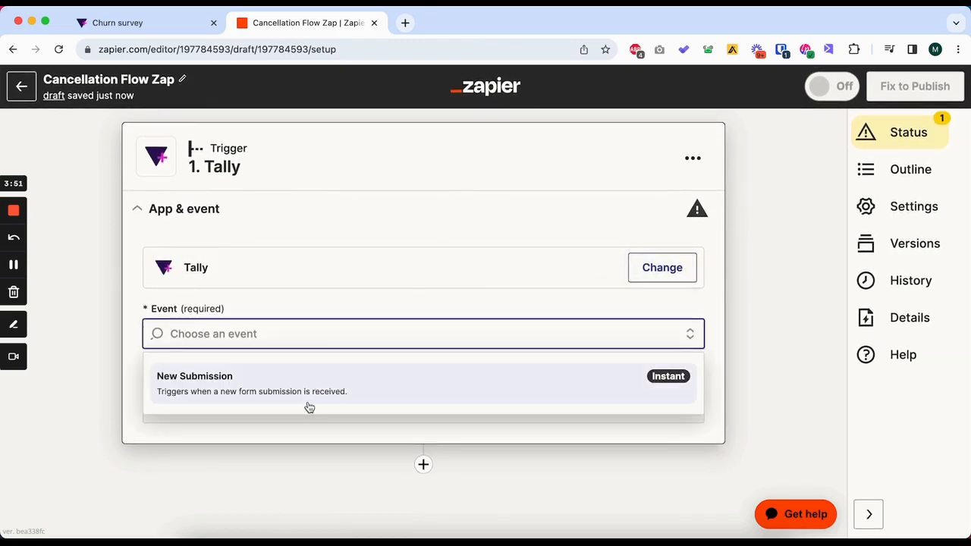
click(329, 387)
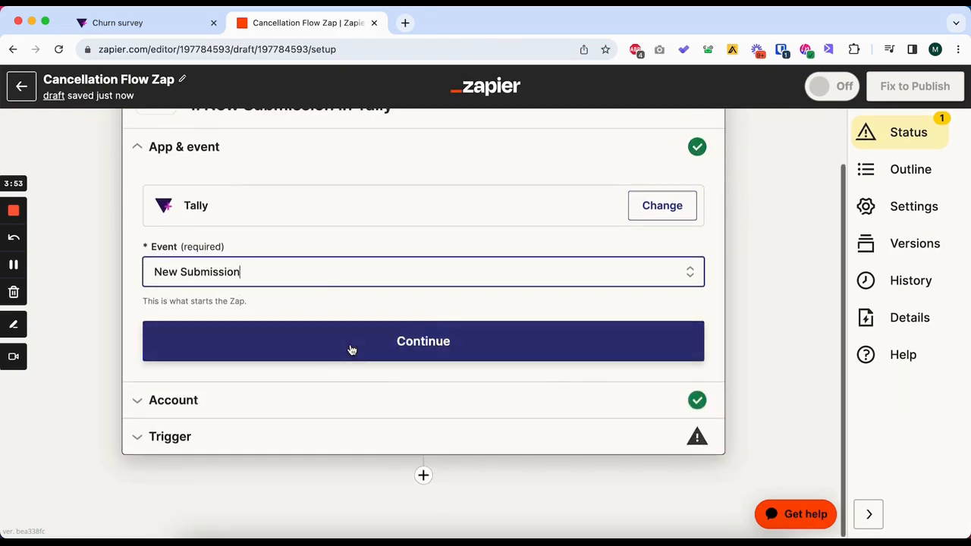
click(351, 347)
click(187, 379)
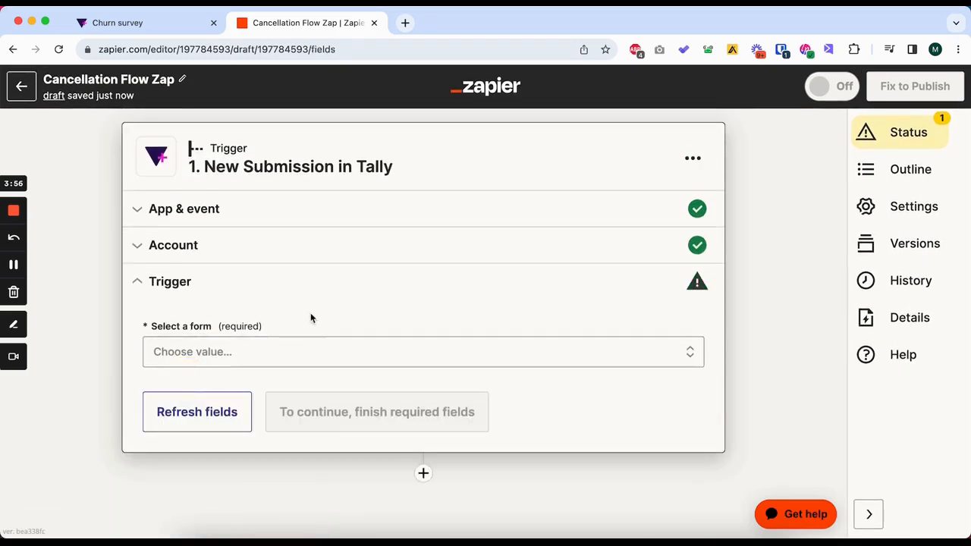
Select Churn survey as the trigger's form, test the trigger and continue with the sample submission.
click(298, 349)
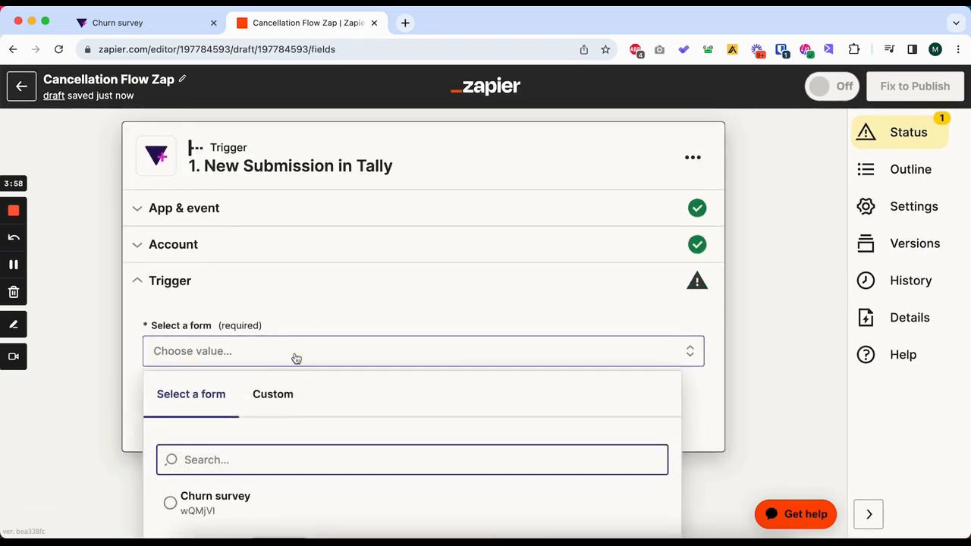
click(274, 464)
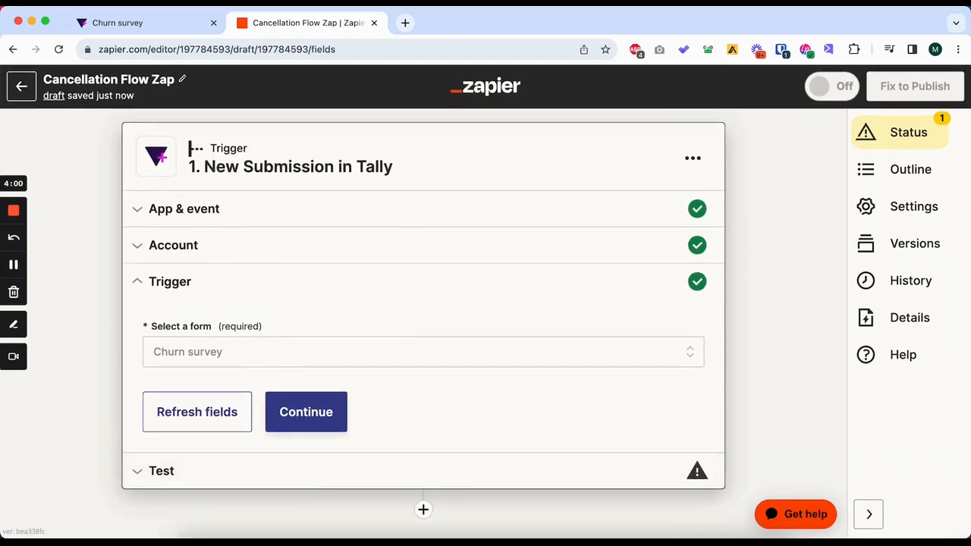
scroll(314, 357, down, 1)
click(305, 317)
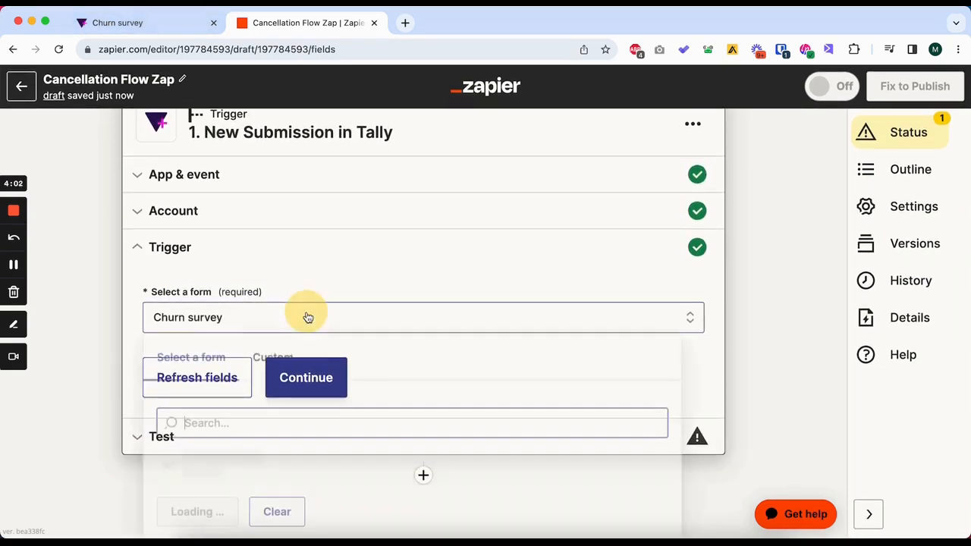
click(374, 240)
click(297, 380)
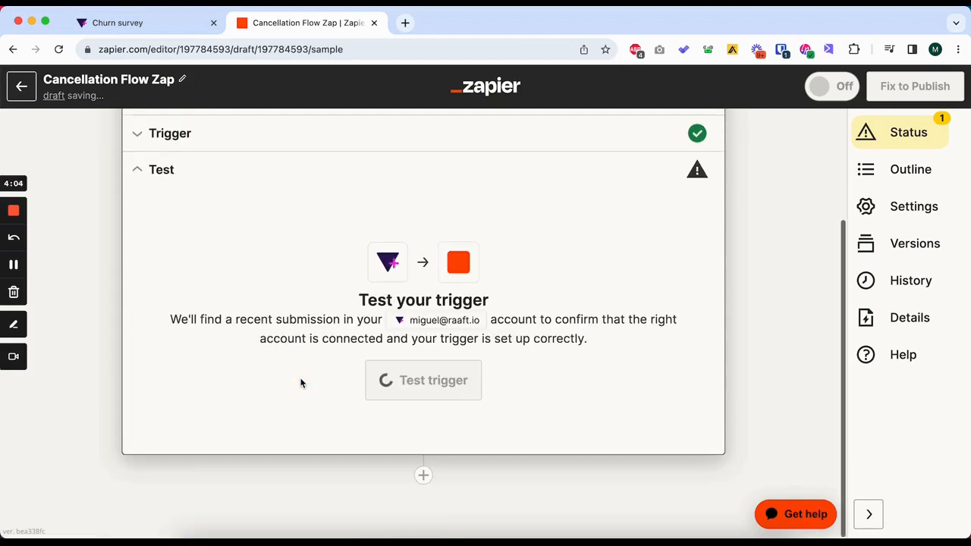
click(439, 379)
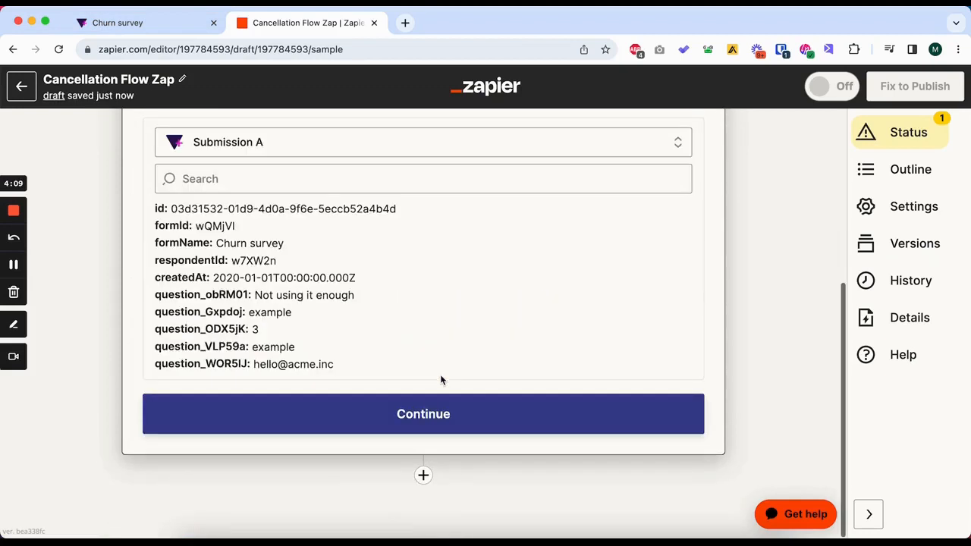
click(434, 410)
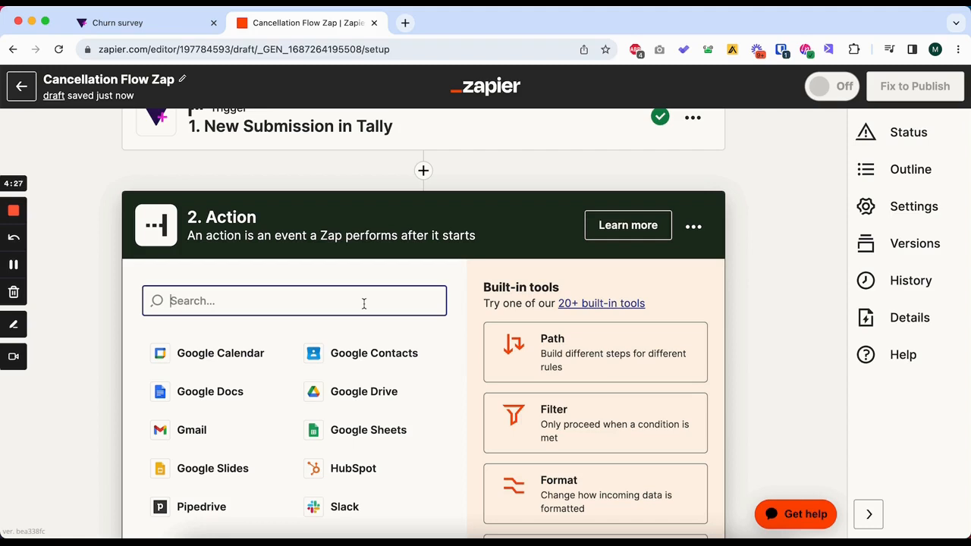
Choose Slack as the action app with the Send Direct Message event and accept the connected Slack account.
text(slack)
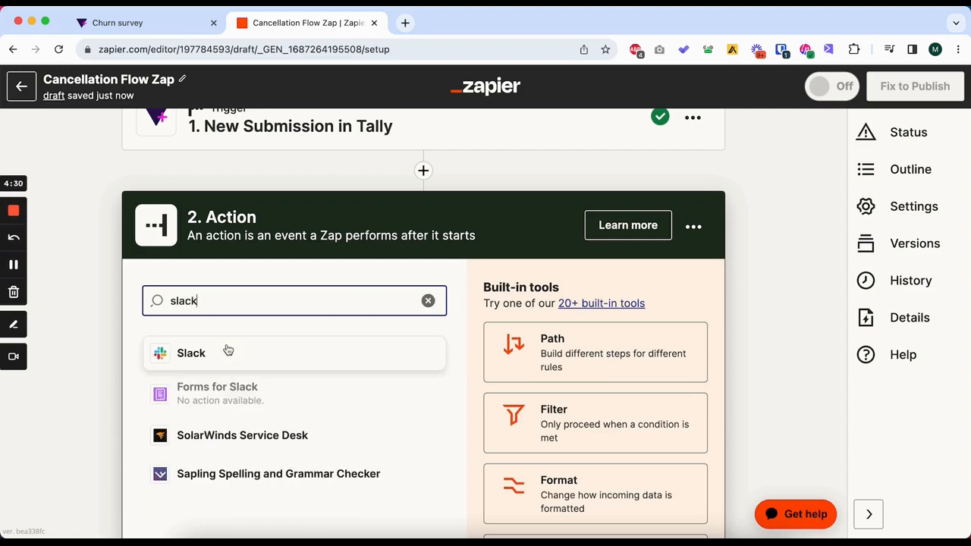
click(228, 351)
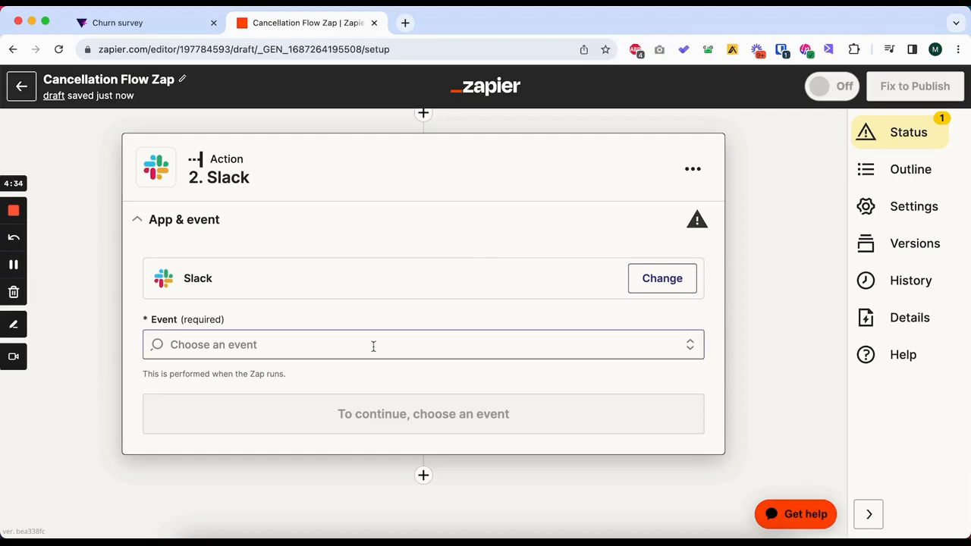
click(374, 346)
scroll(337, 355, down, 2)
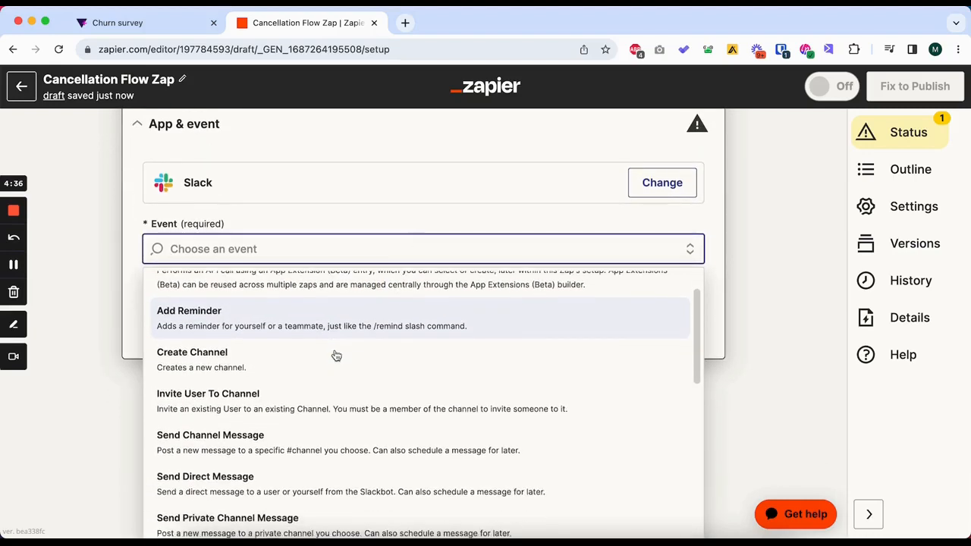
scroll(336, 356, down, 1)
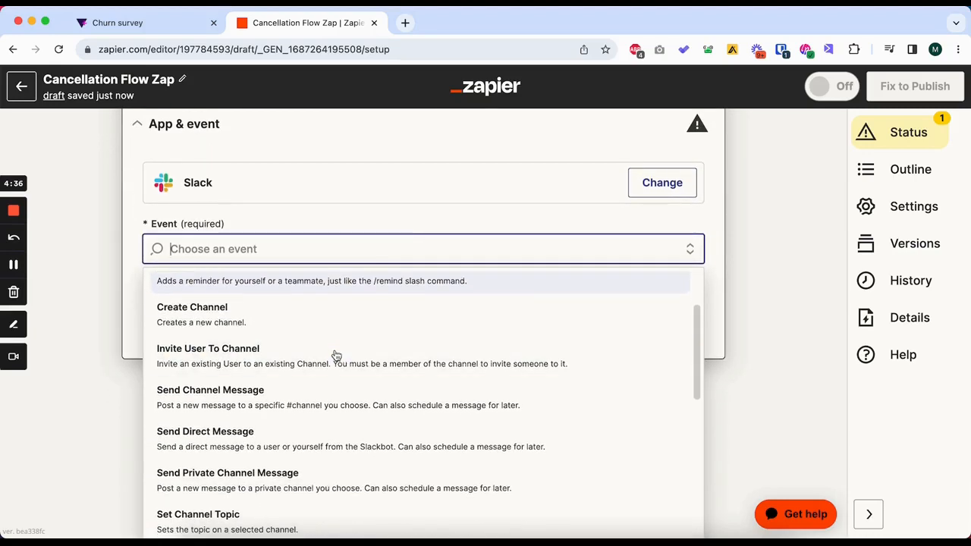
click(315, 441)
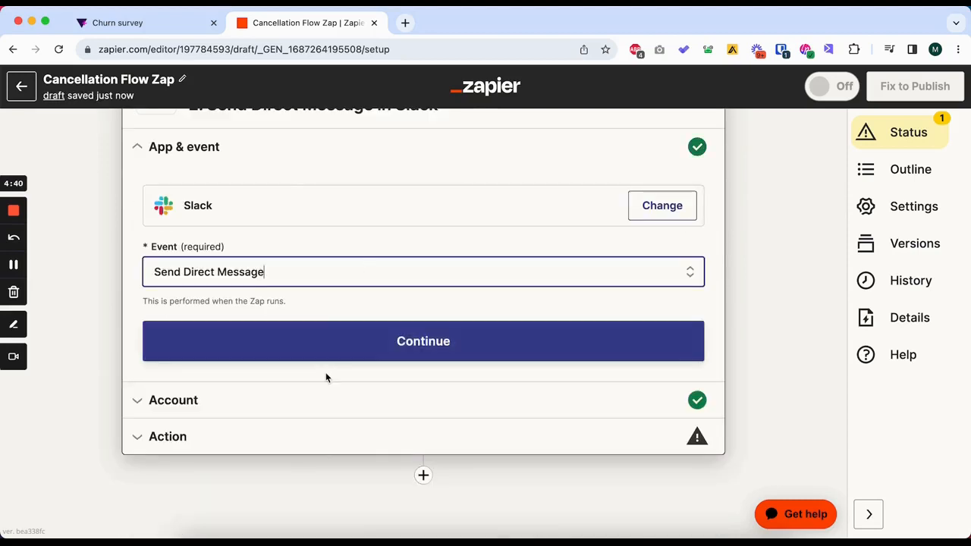
click(360, 346)
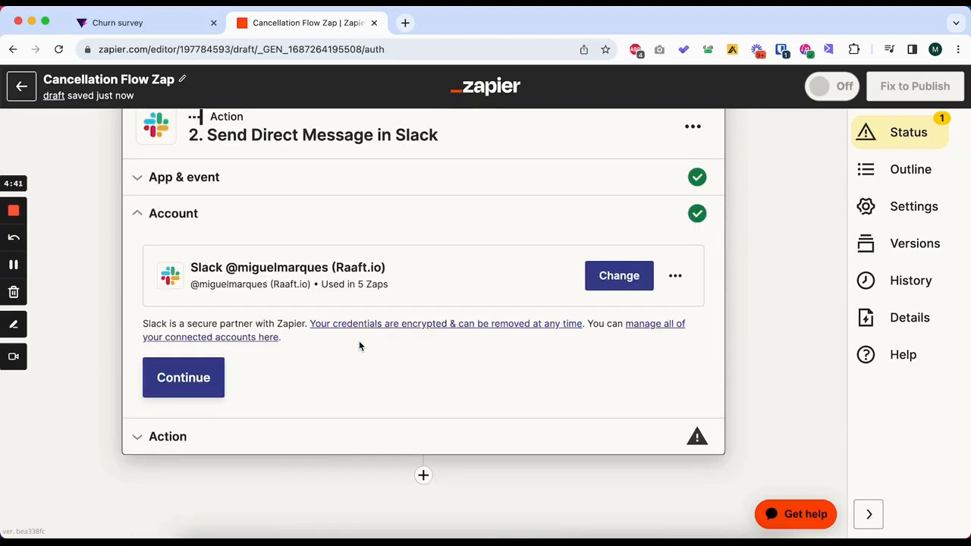
click(195, 373)
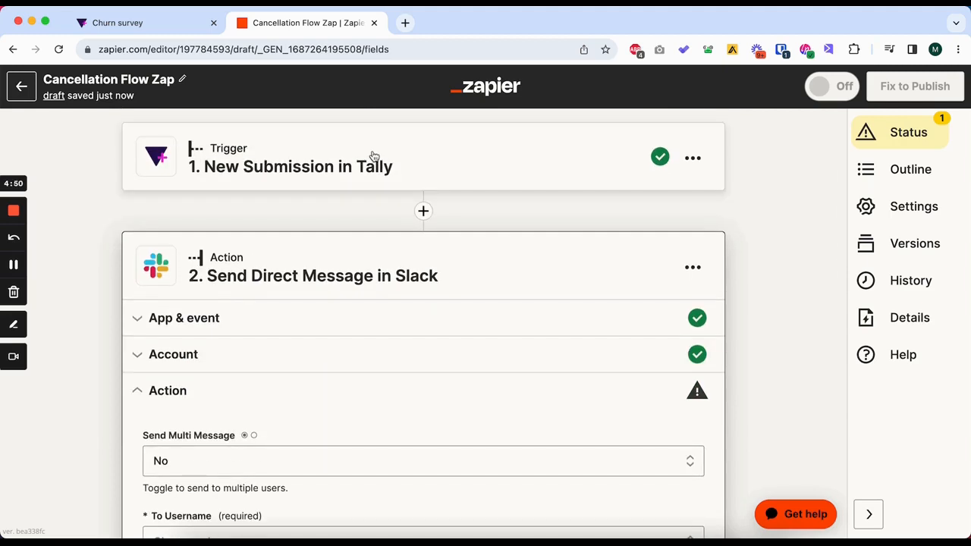
Search for the recipient by first name and set them as the Slack direct message's To Username.
scroll(372, 156, down, 5)
click(320, 232)
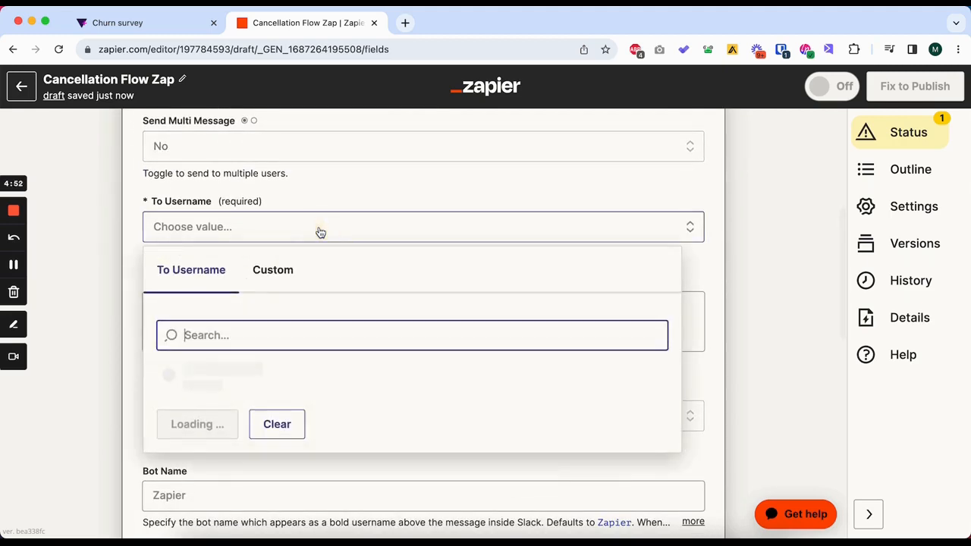
text(migu)
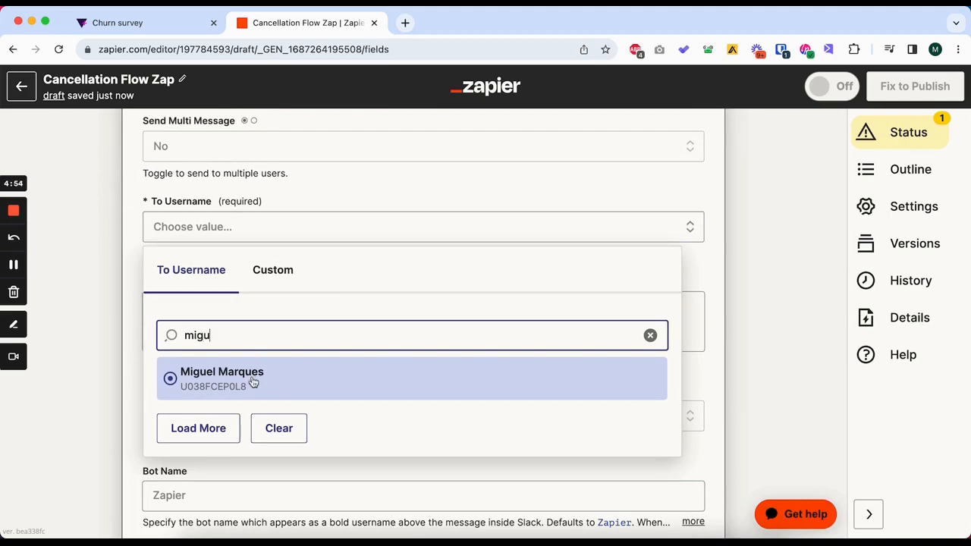
click(253, 383)
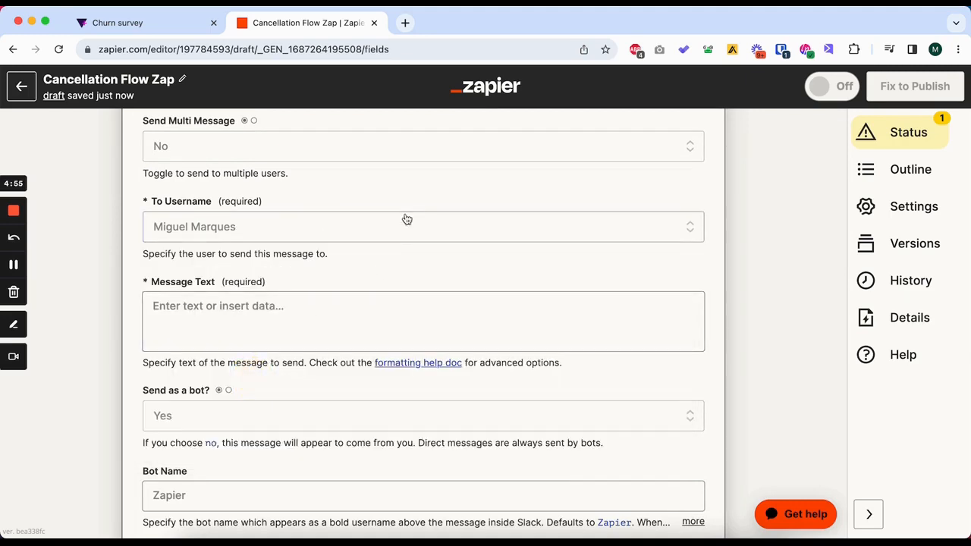
Set the Message Text to "New customer churned:" followed by the Tally answer field "What is your email address?".
click(319, 332)
click(235, 304)
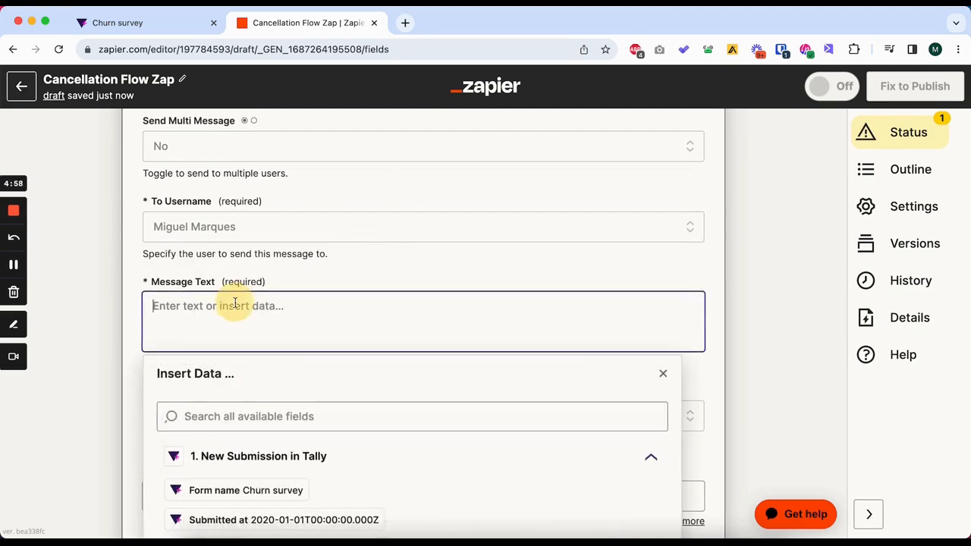
text(New custom)
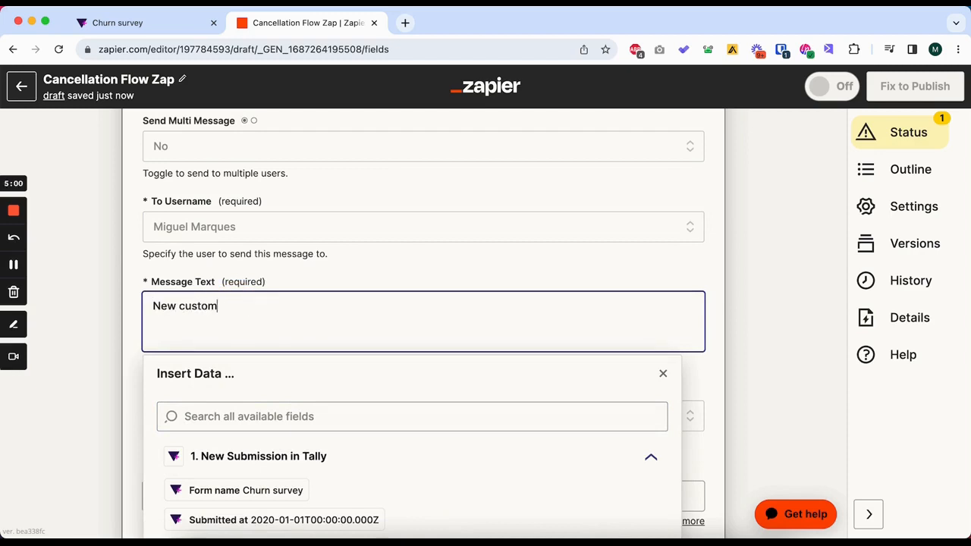
text(er churned)
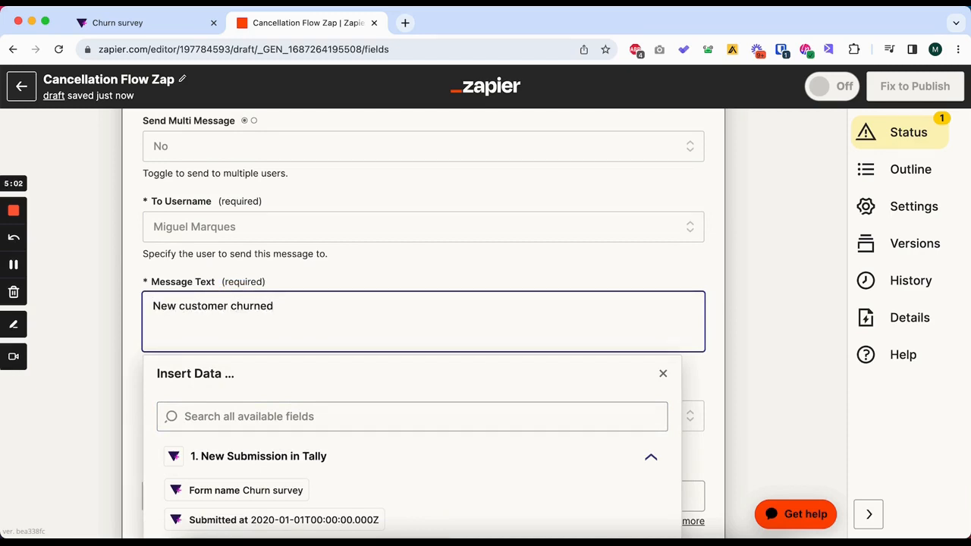
text(:)
scroll(314, 352, down, 3)
scroll(369, 272, down, 2)
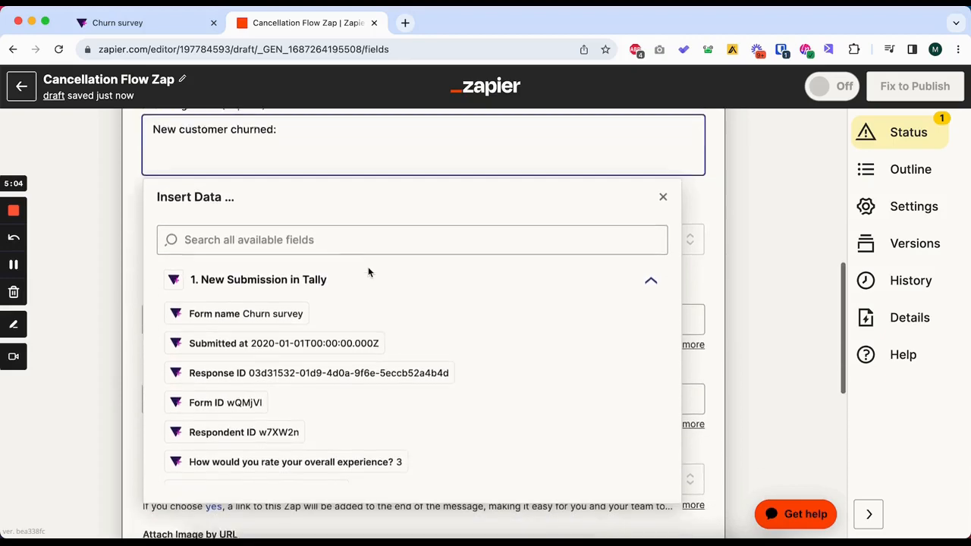
scroll(305, 340, down, 4)
click(325, 405)
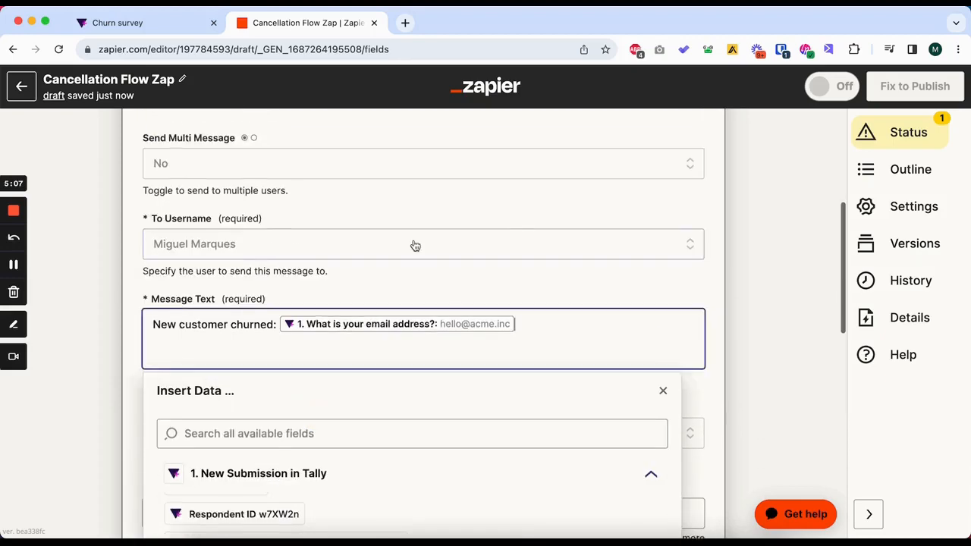
scroll(511, 372, down, 8)
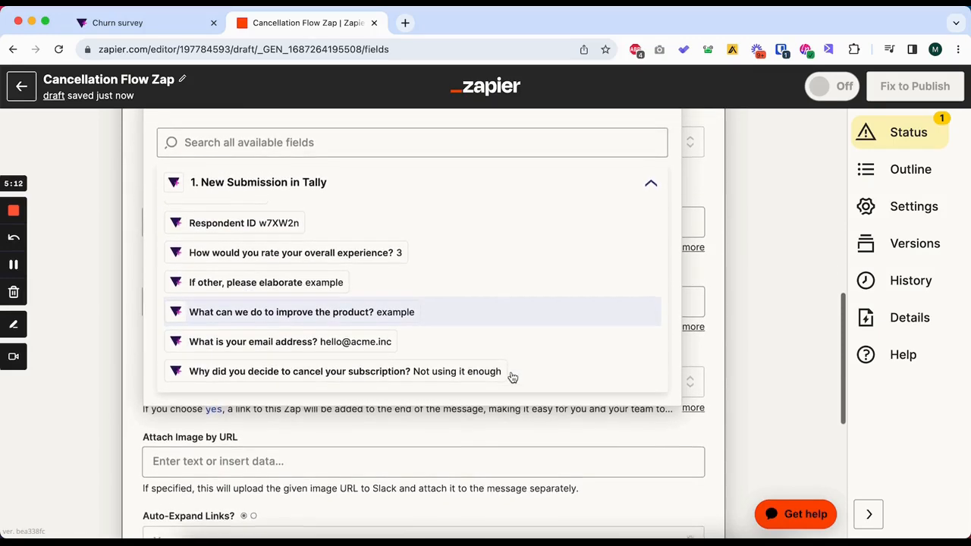
scroll(513, 378, up, 2)
scroll(302, 266, up, 4)
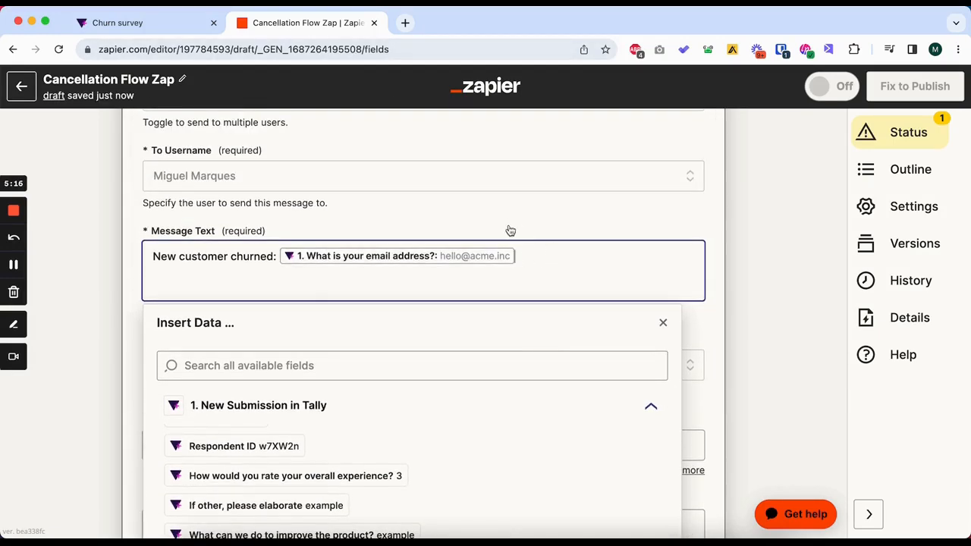
click(522, 220)
Continue with the remaining Slack message options at their defaults and test the Send Direct Message action.
scroll(360, 425, down, 5)
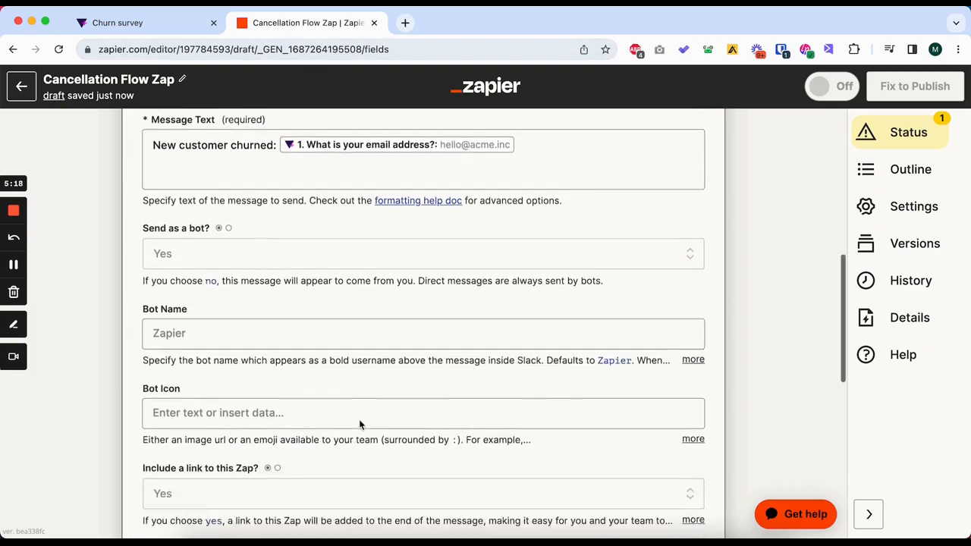
scroll(365, 333, down, 6)
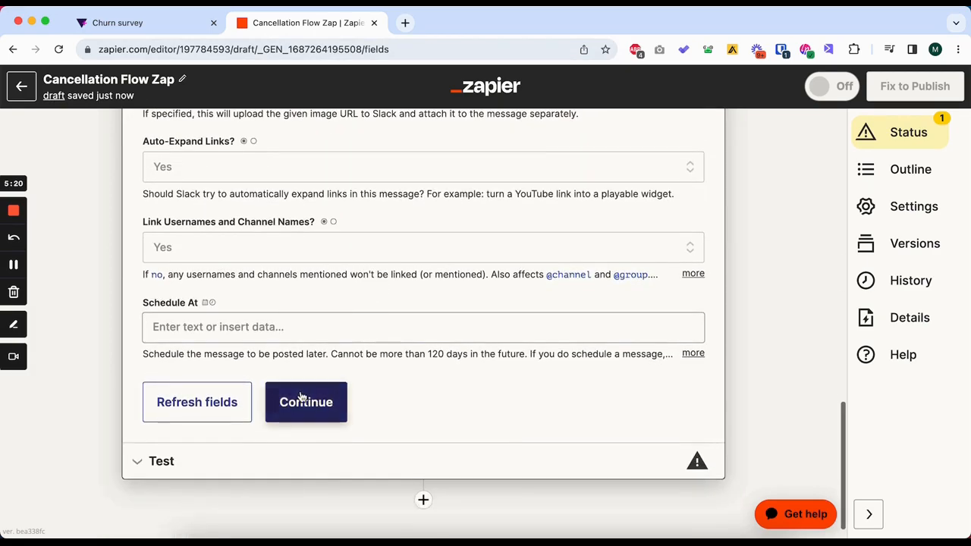
click(300, 398)
click(297, 409)
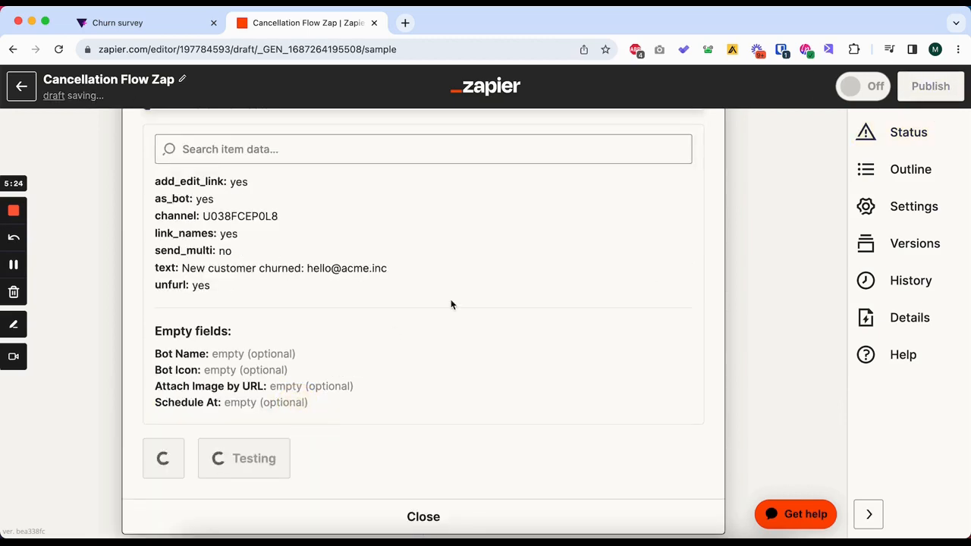
scroll(451, 327, down, 15)
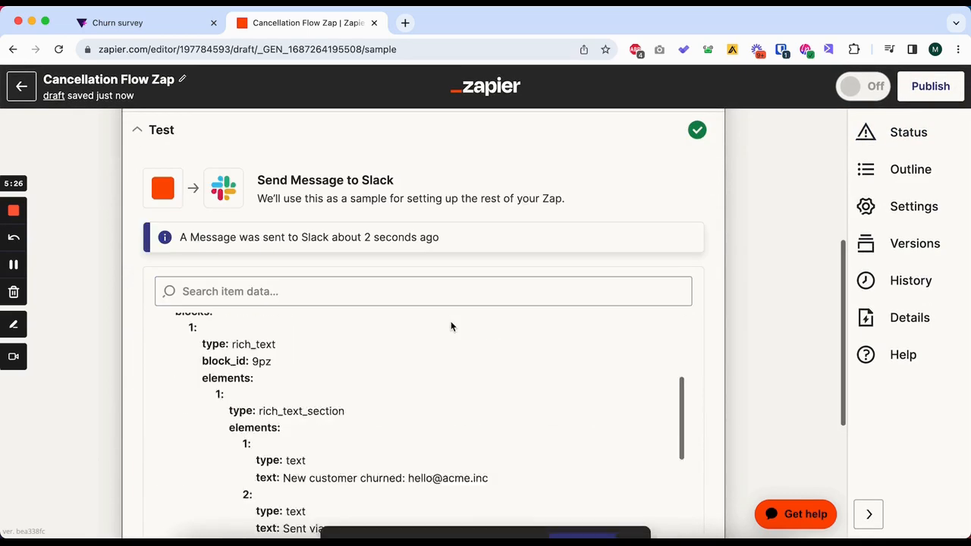
Publish the Zap, then dismiss the template-sharing prompt and the publishing notification.
click(297, 410)
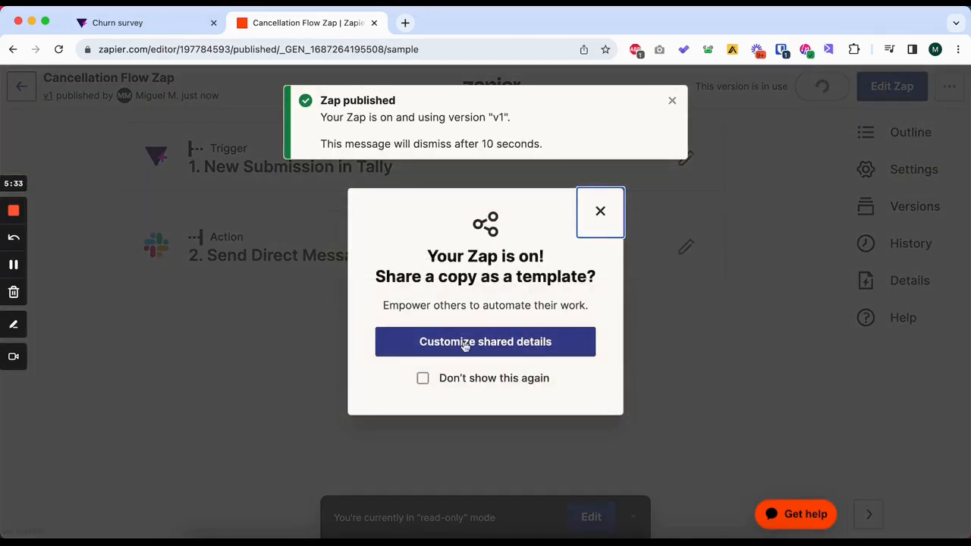
click(600, 213)
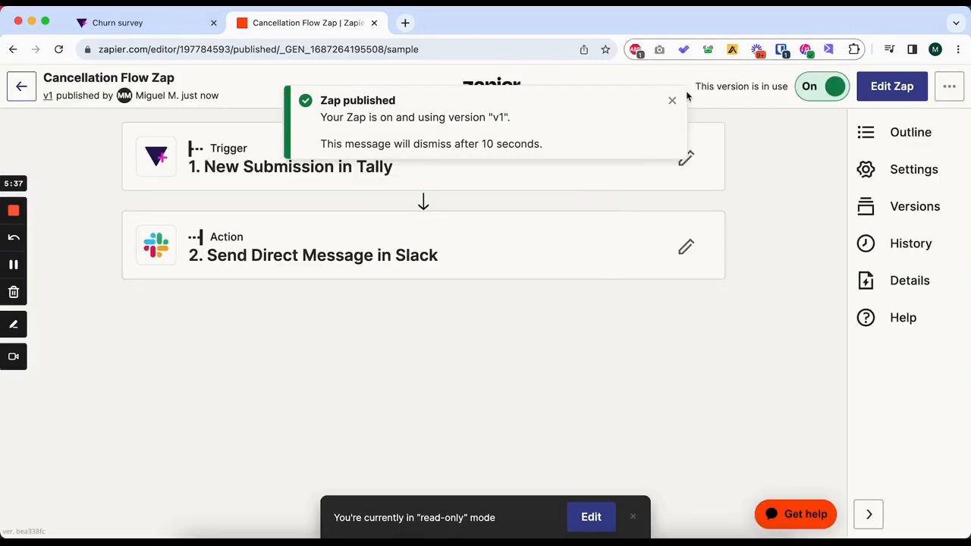
click(672, 100)
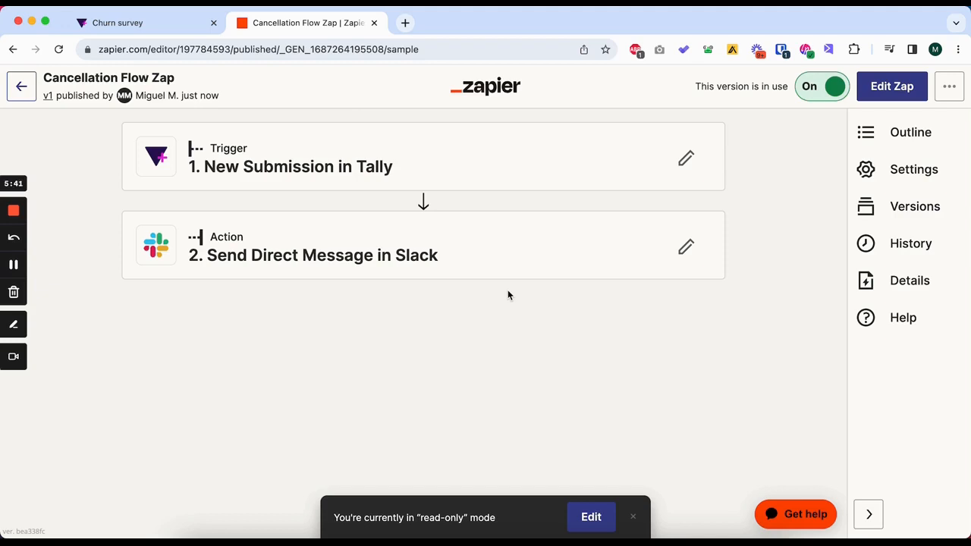
Switch to Tally, open the Churn survey's sharing options and select its share link.
click(161, 29)
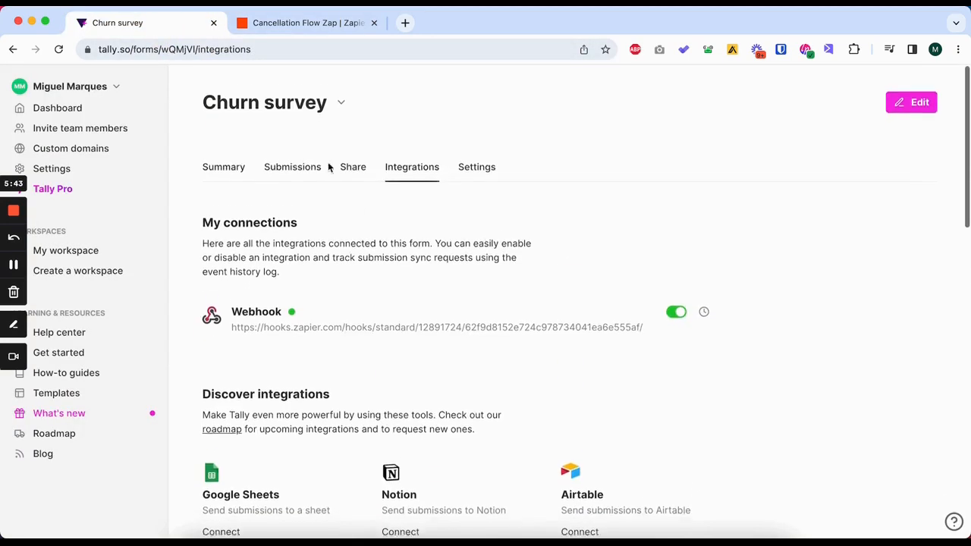
scroll(329, 167, down, 1)
click(353, 154)
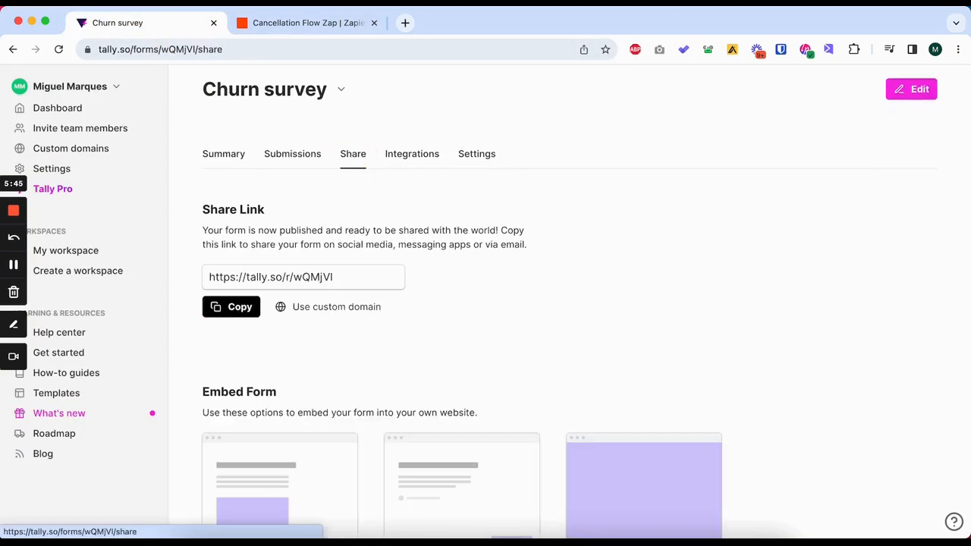
triple_click(268, 277)
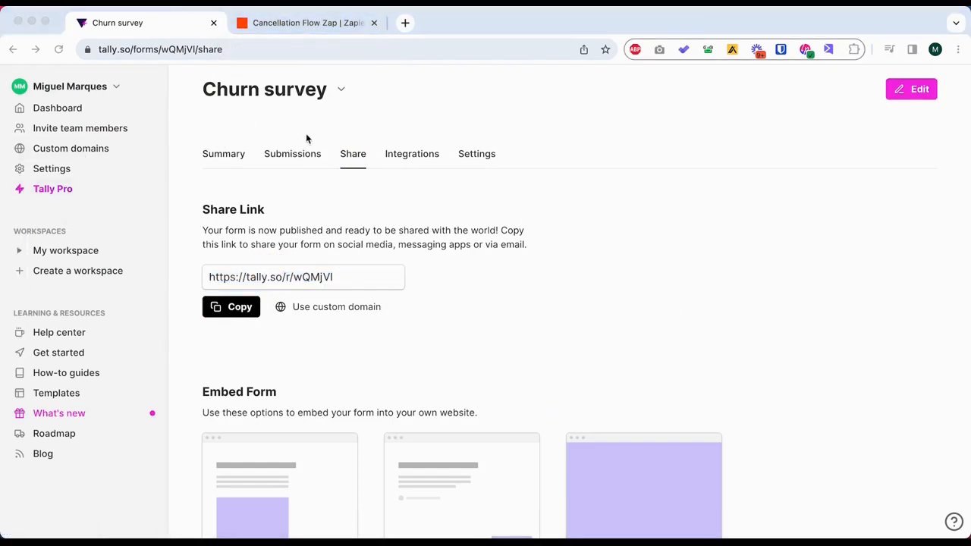
Open the Churn survey's submissions and examine the submission times and cancellation reasons.
click(314, 141)
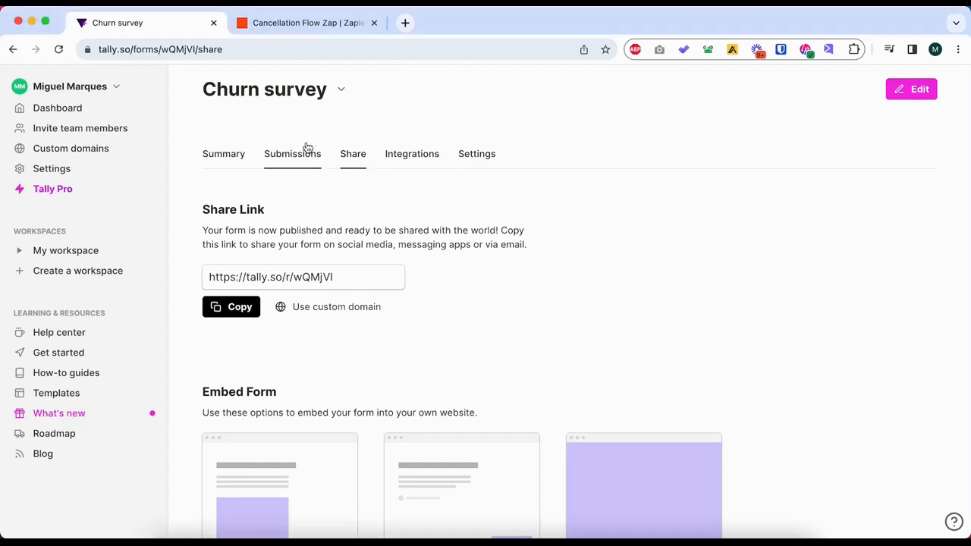
click(309, 147)
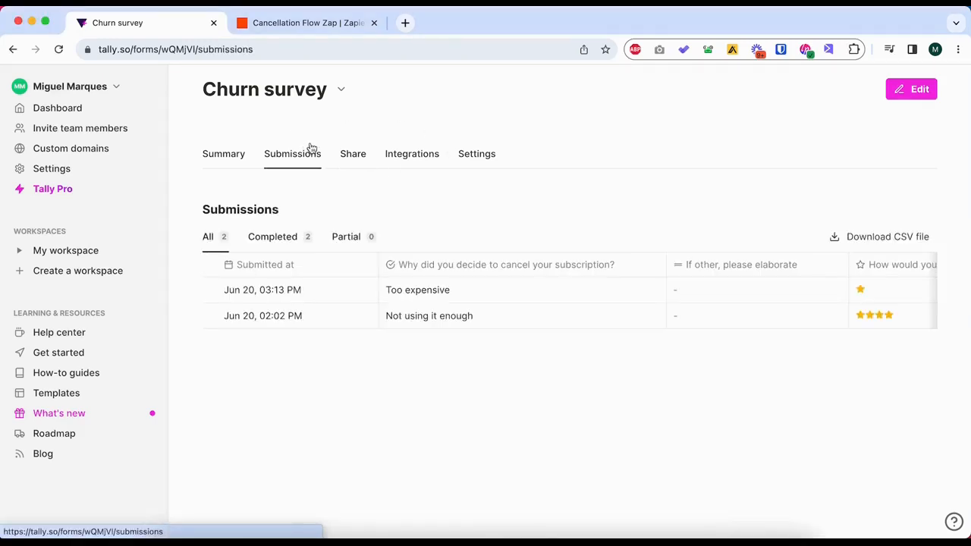
scroll(513, 240, down, 1)
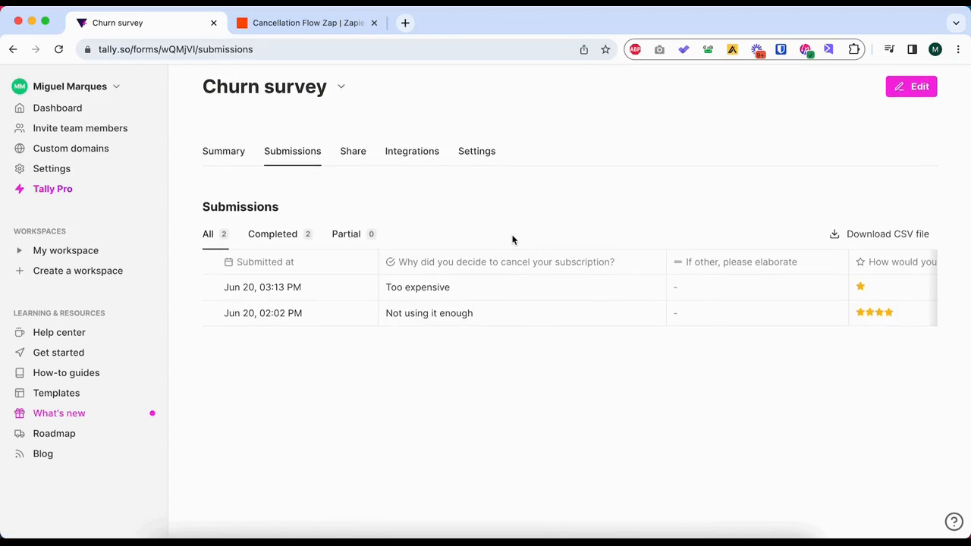
scroll(471, 310, right, 2)
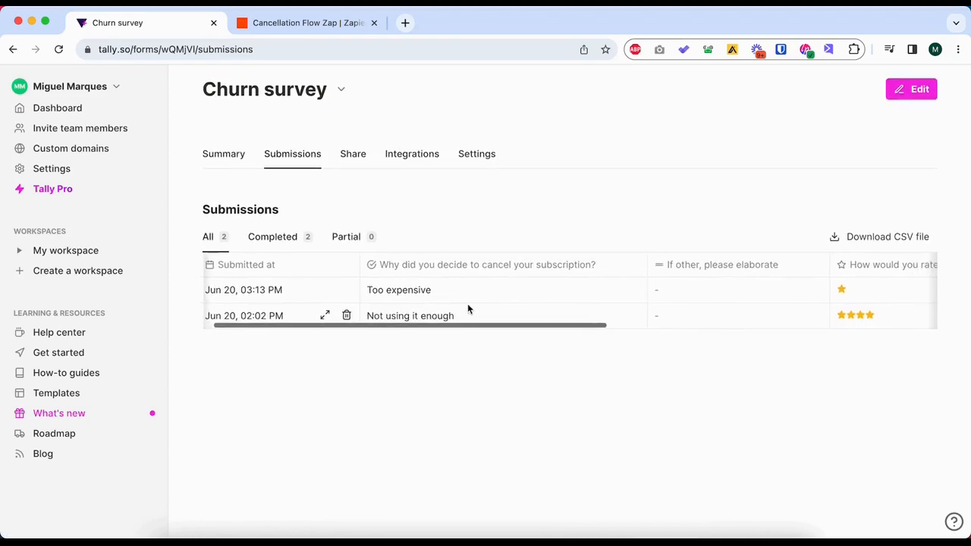
scroll(467, 307, right, 10)
scroll(467, 306, left, 8)
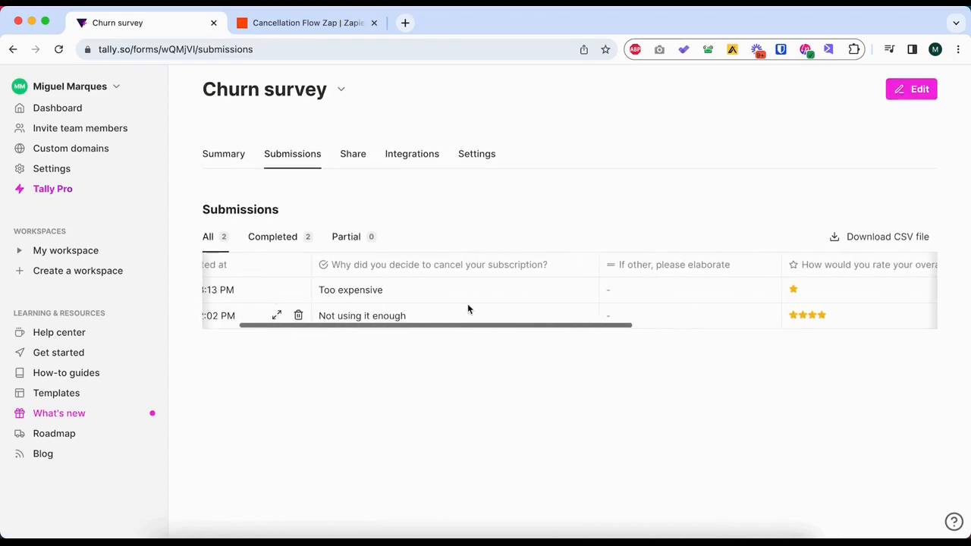
scroll(468, 308, left, 3)
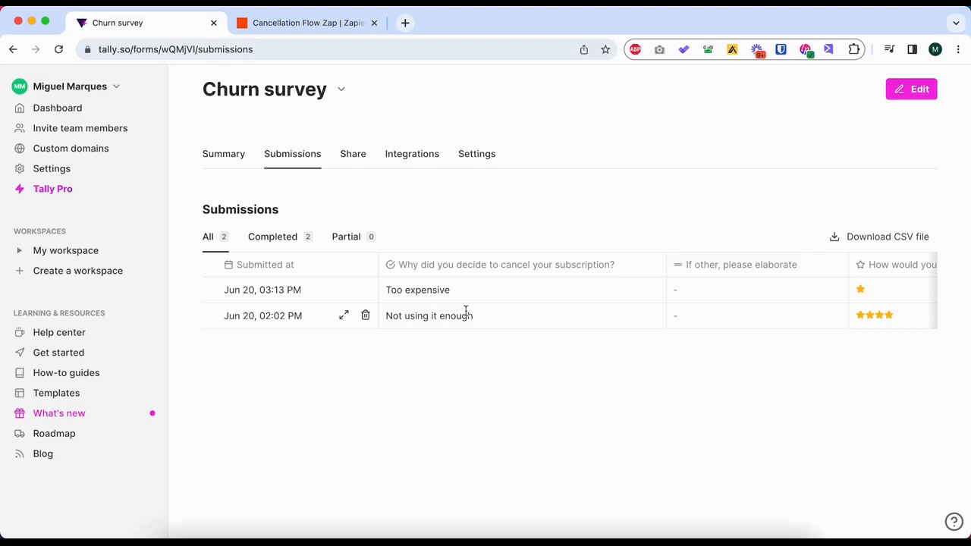
scroll(465, 312, right, 1)
scroll(465, 312, left, 1)
scroll(465, 311, right, 1)
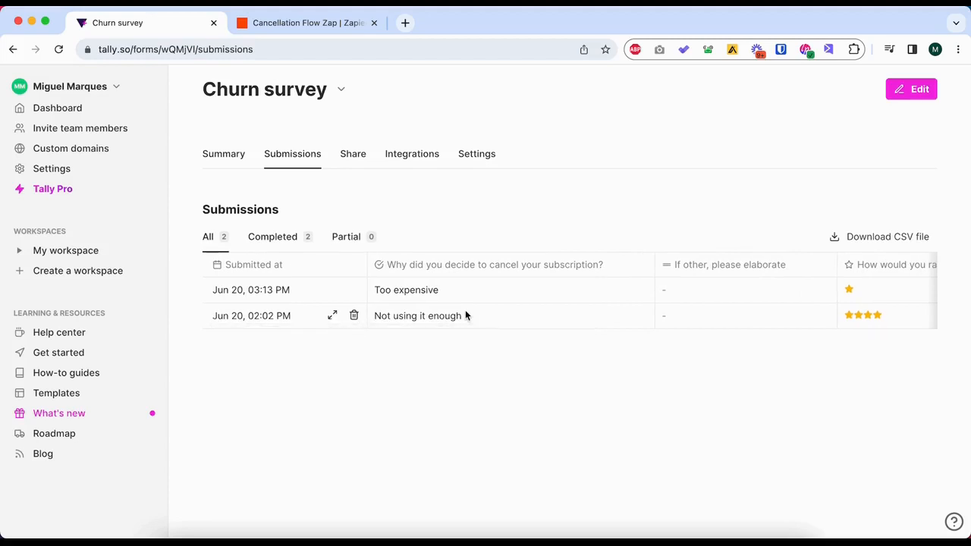
scroll(465, 310, right, 3)
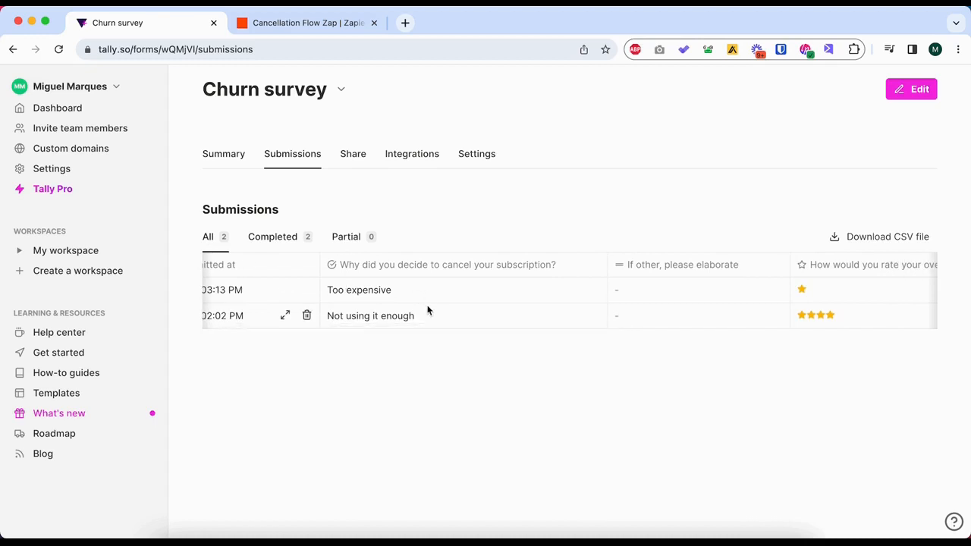
scroll(429, 300, left, 3)
scroll(487, 304, right, 10)
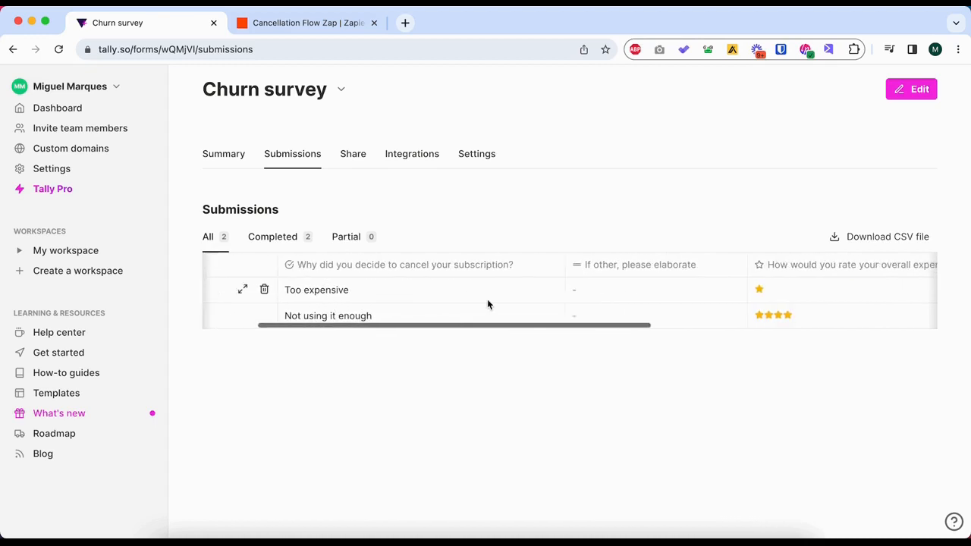
Examine the submissions' experience ratings, product improvement answers and email addresses, highlighting the company domain in the first row's email.
scroll(488, 304, right, 5)
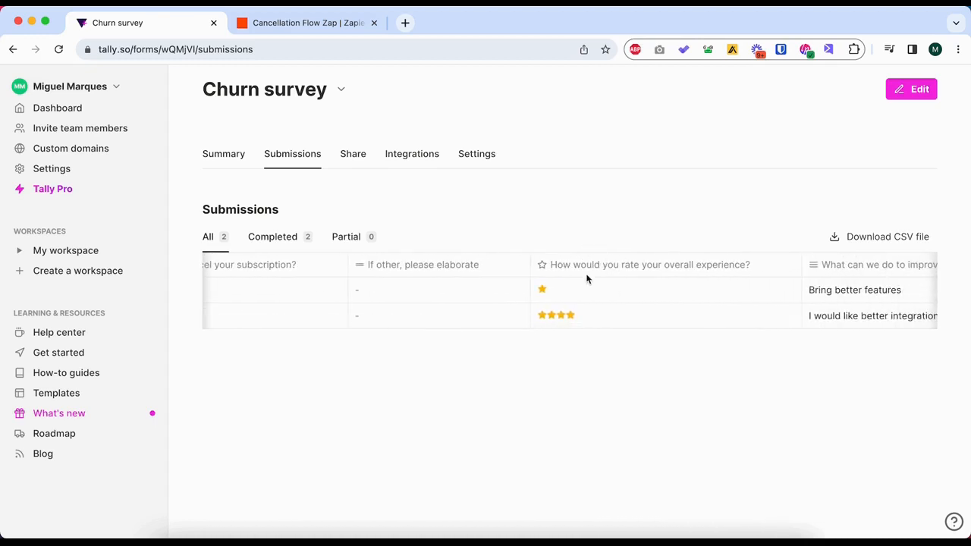
scroll(637, 295, right, 1)
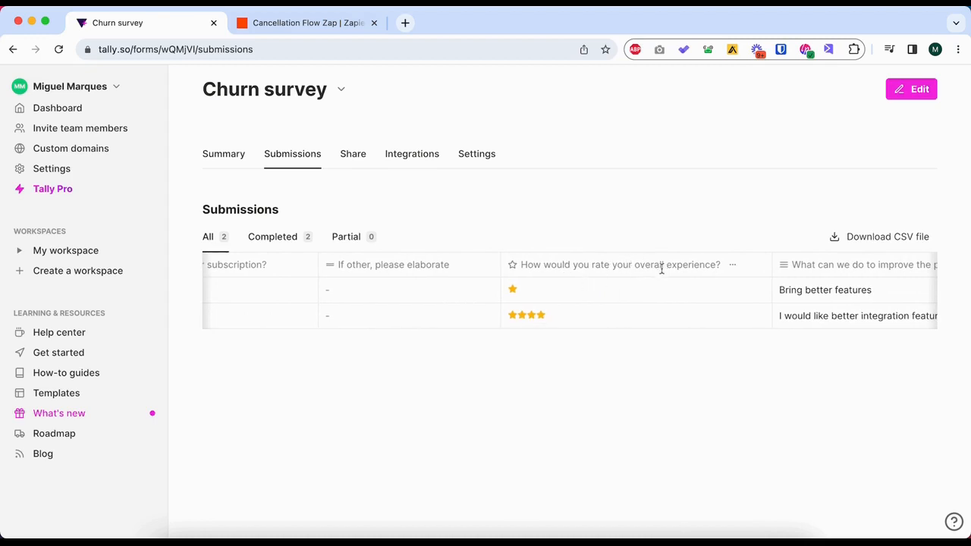
scroll(665, 283, right, 14)
scroll(632, 283, left, 9)
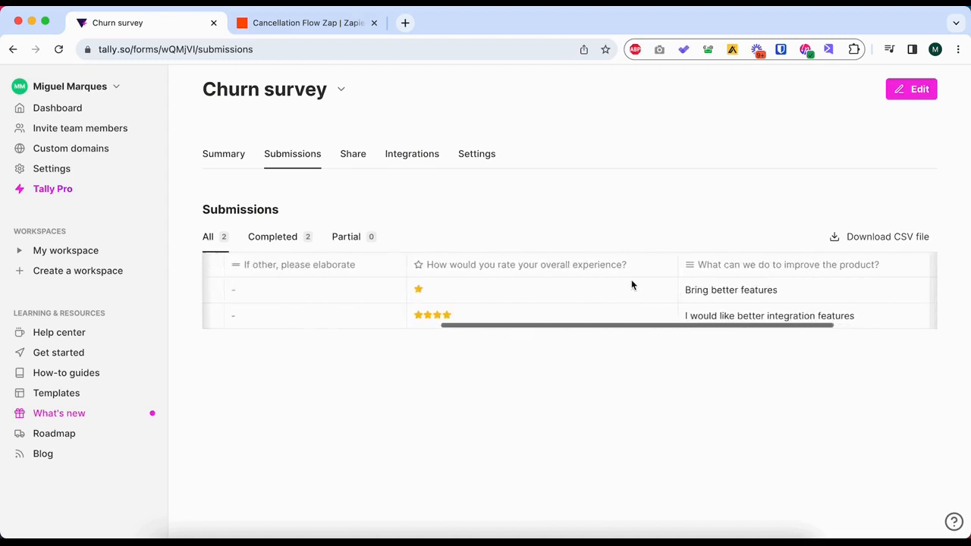
scroll(631, 283, right, 9)
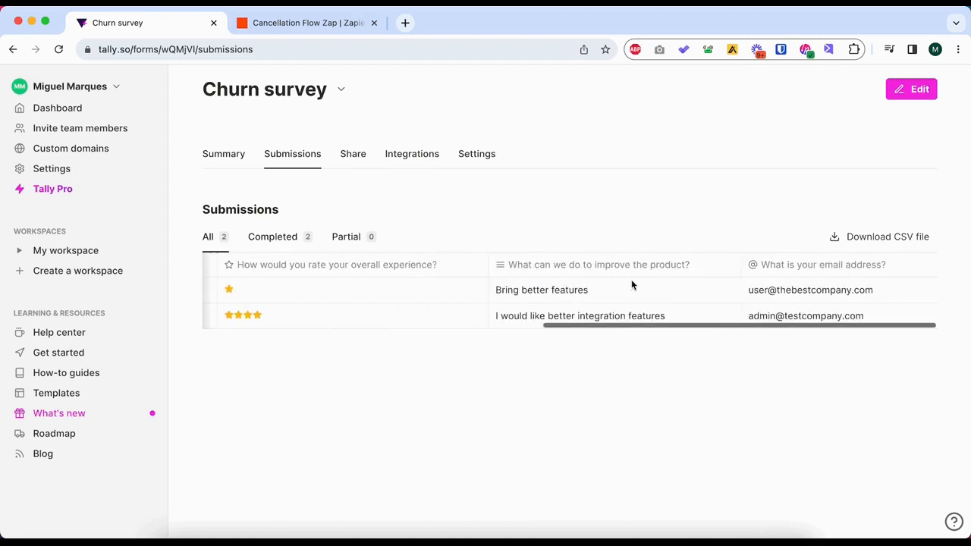
double_click(797, 292)
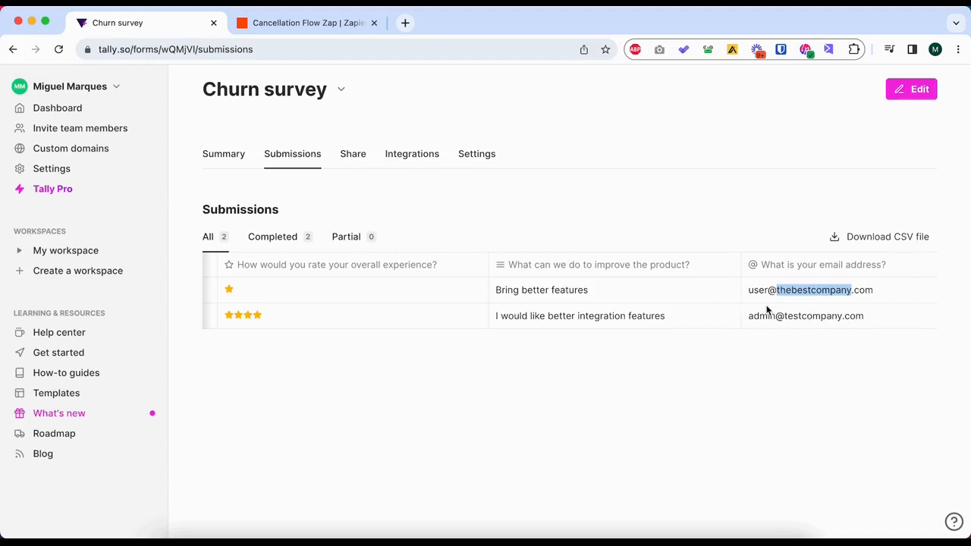
scroll(766, 311, left, 10)
scroll(766, 309, right, 10)
scroll(767, 299, left, 10)
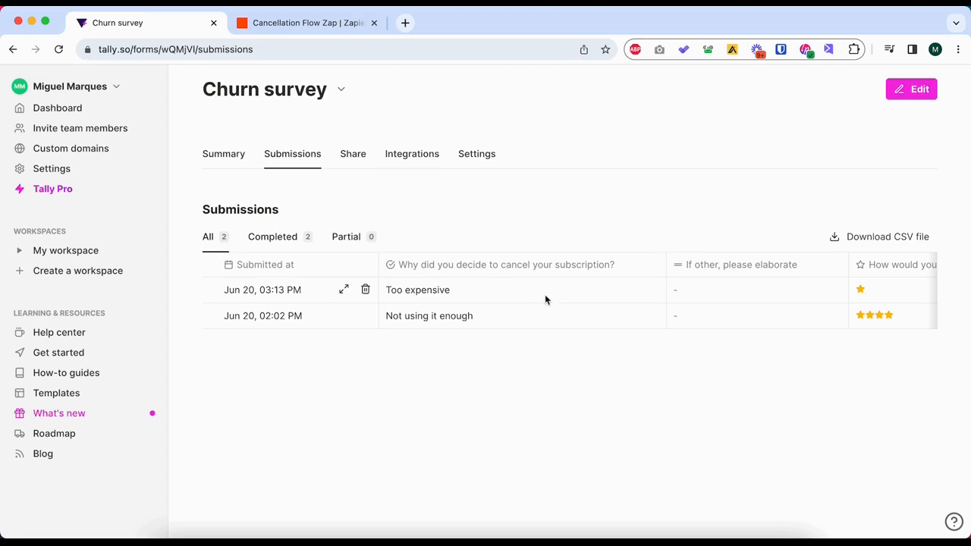
Compare the cancellation reasons, ratings and improvement answers across the Churn survey's submissions, and open the survey's summary.
scroll(487, 324, right, 1)
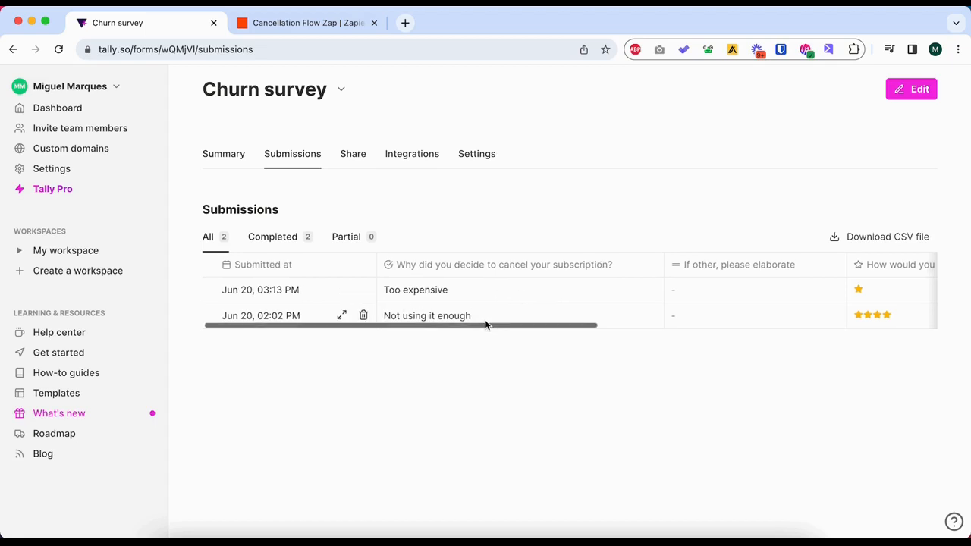
scroll(484, 320, left, 1)
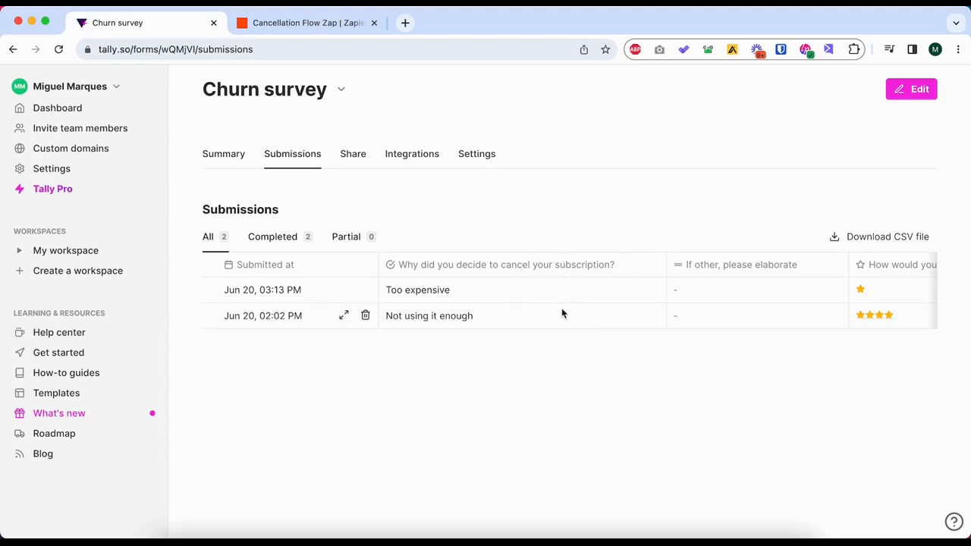
scroll(613, 302, right, 5)
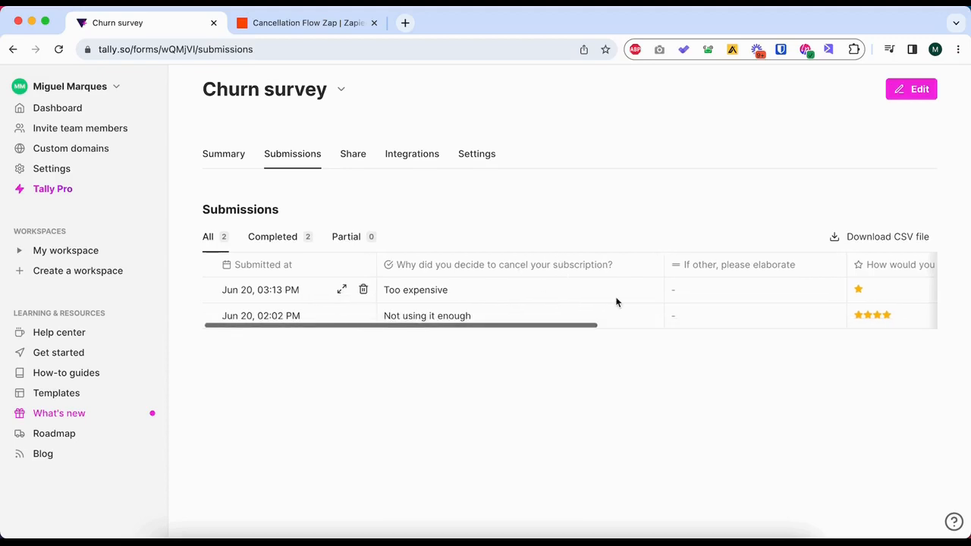
scroll(612, 302, right, 8)
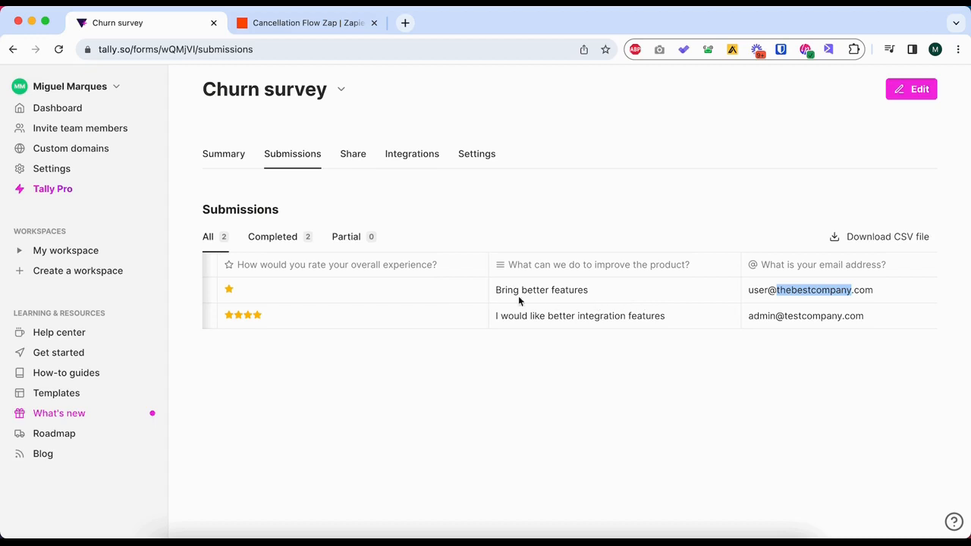
scroll(484, 287, left, 10)
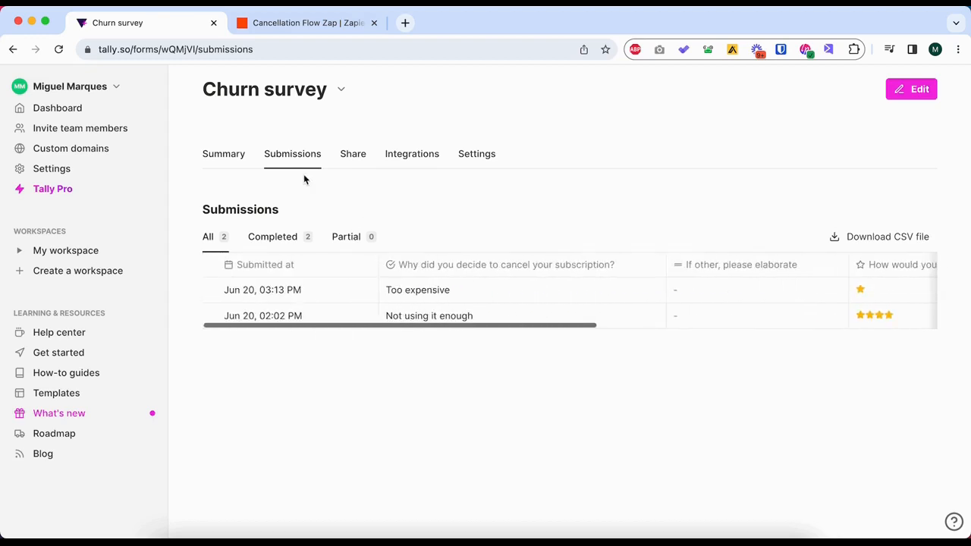
click(214, 155)
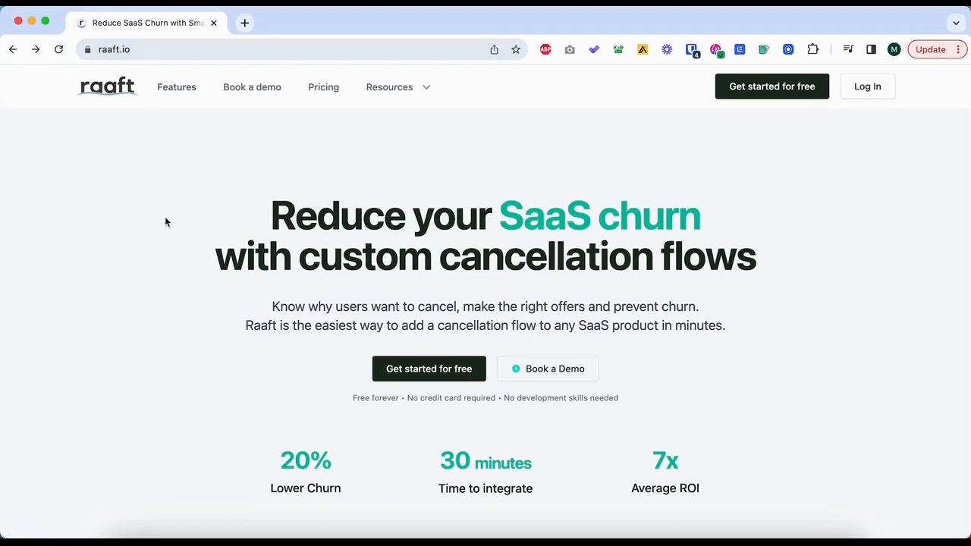
On the Raaft website, start a free account sign-up and enter the account email address.
click(750, 90)
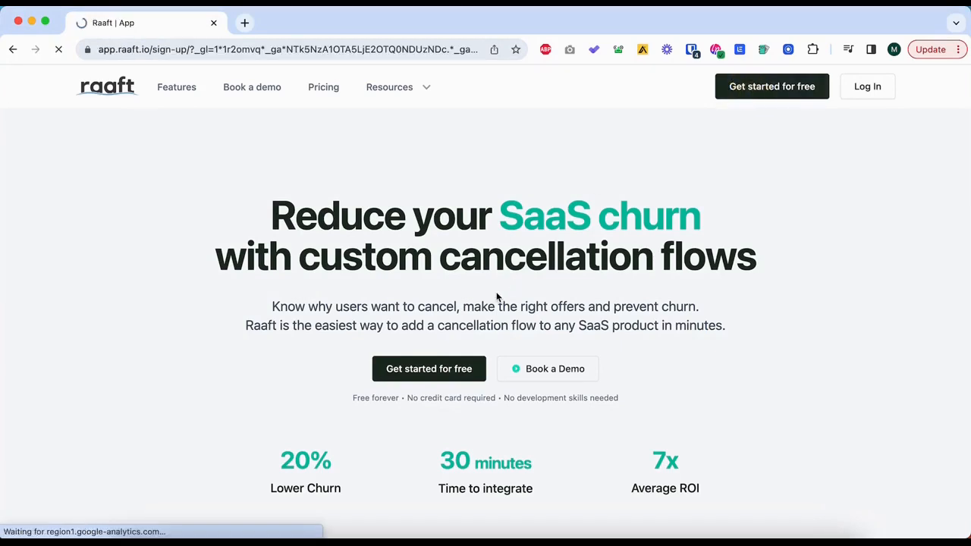
triple_click(410, 339)
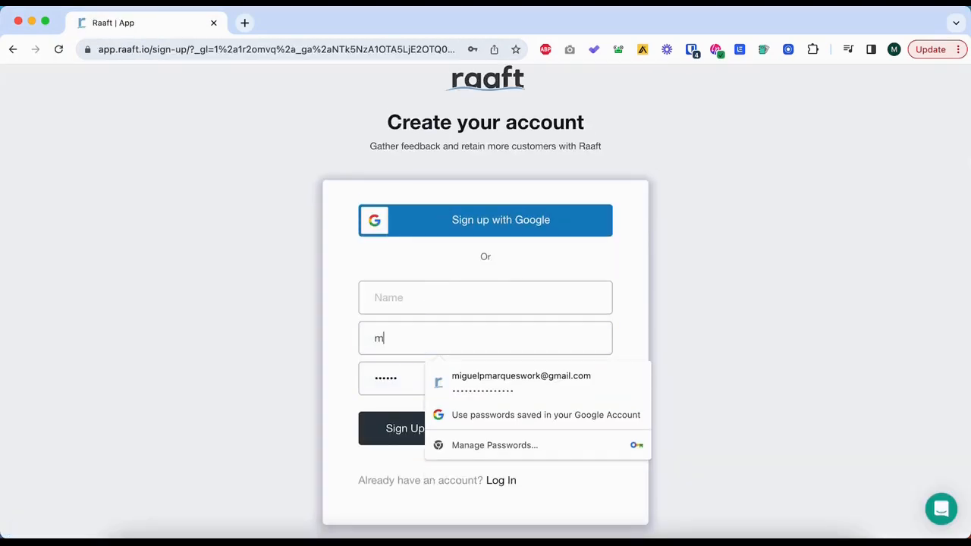
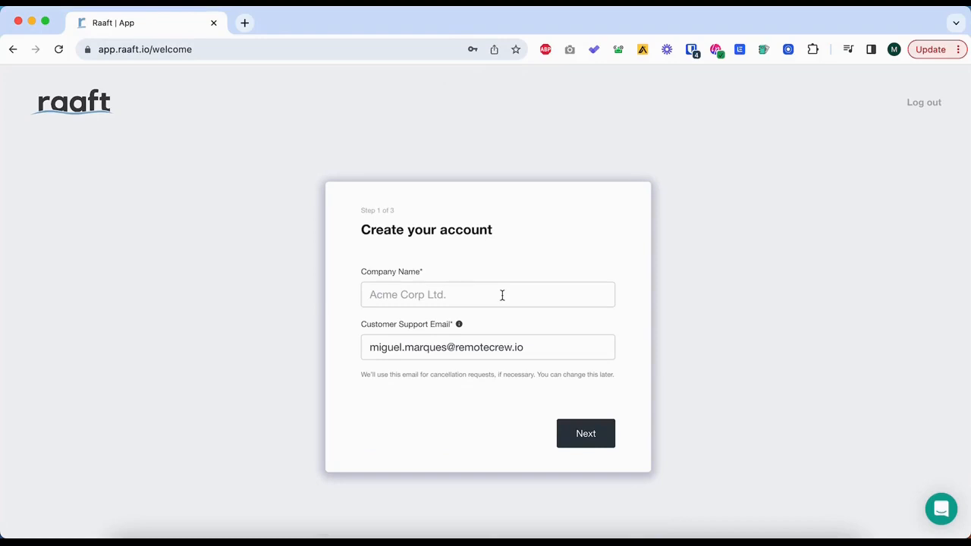
Set the company name to Test Company and complete the remaining account setup pages.
click(503, 296)
text(Test Company)
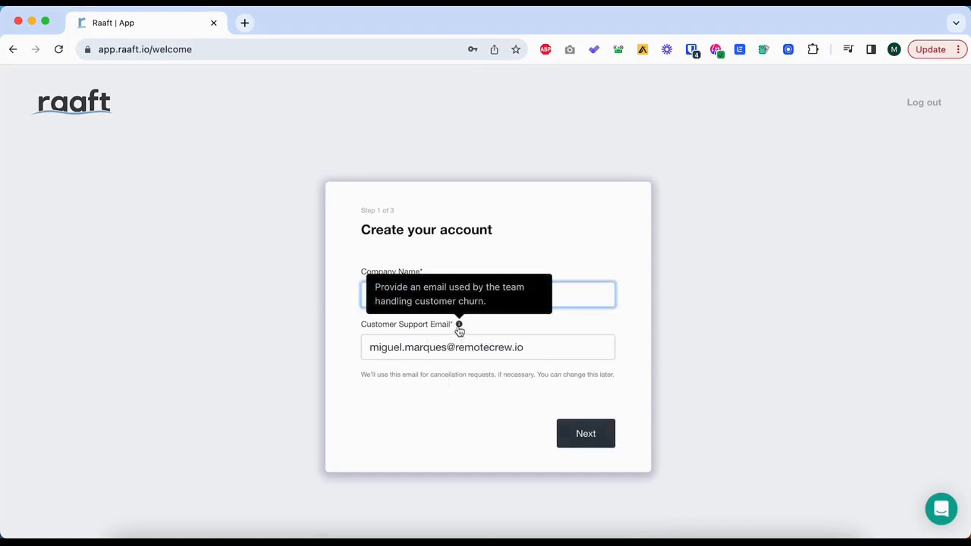
click(607, 445)
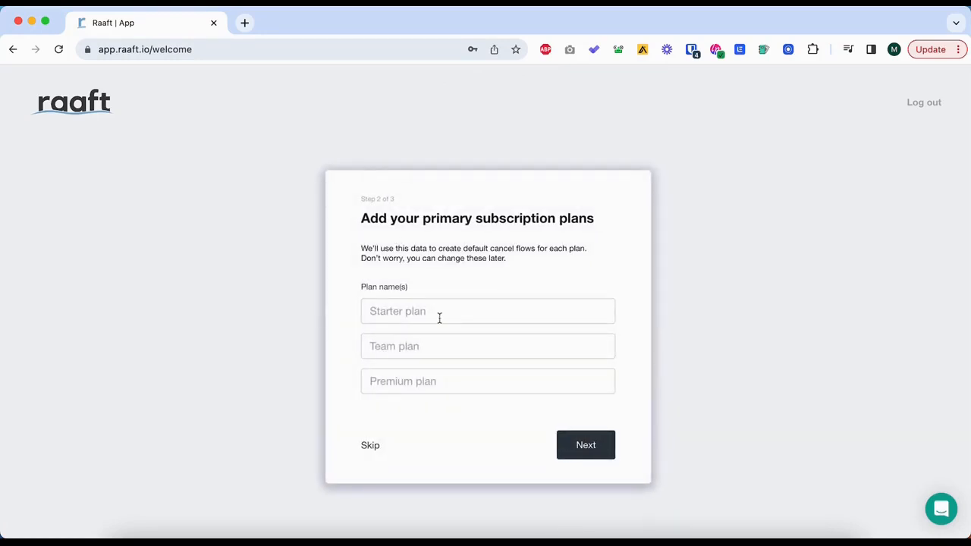
click(581, 445)
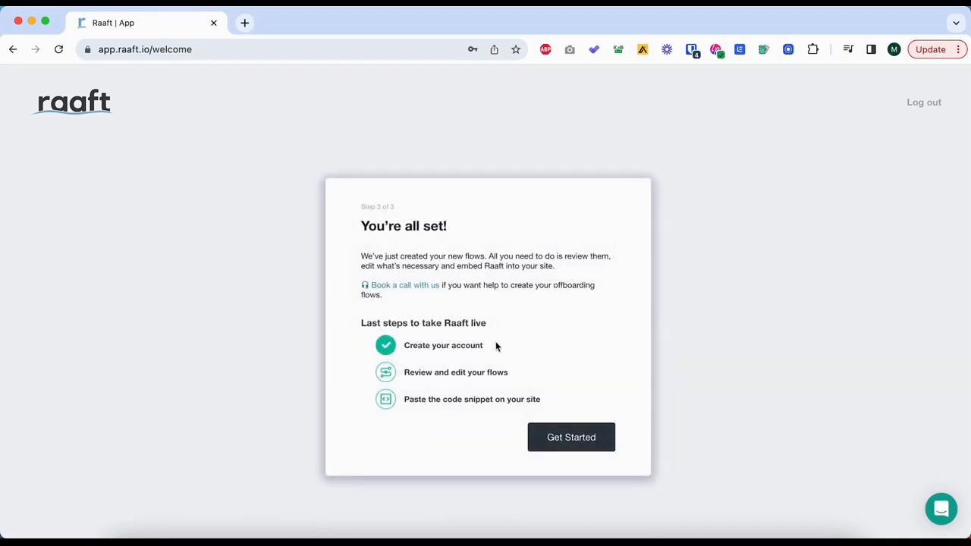
click(572, 440)
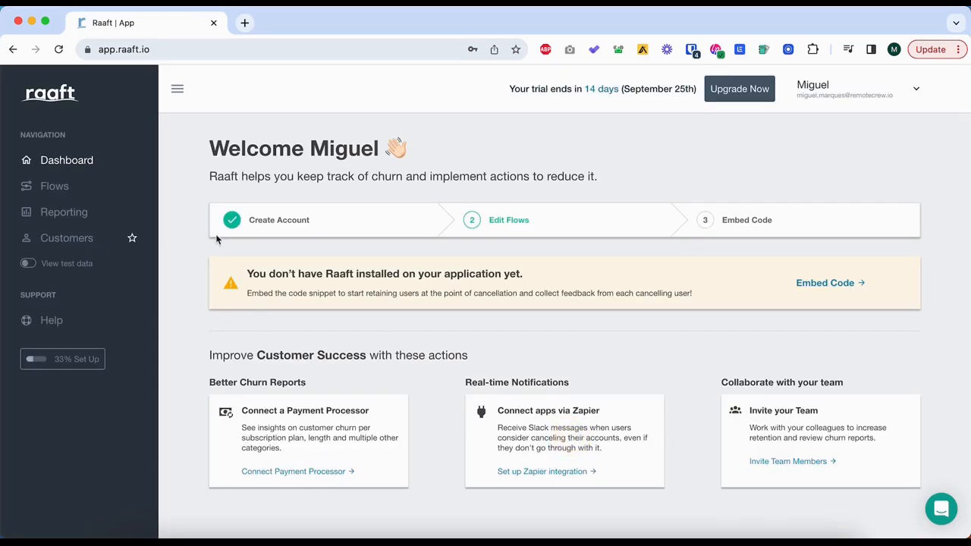
Open the Premium Plan Cancel Flow for editing and change the welcome modal's heading to "We're sorry to see you go!".
click(57, 187)
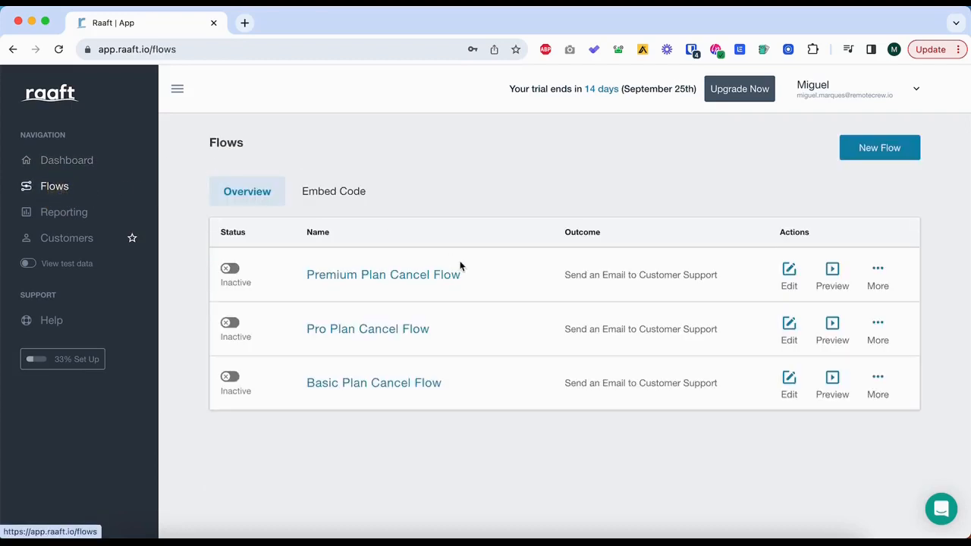
click(340, 278)
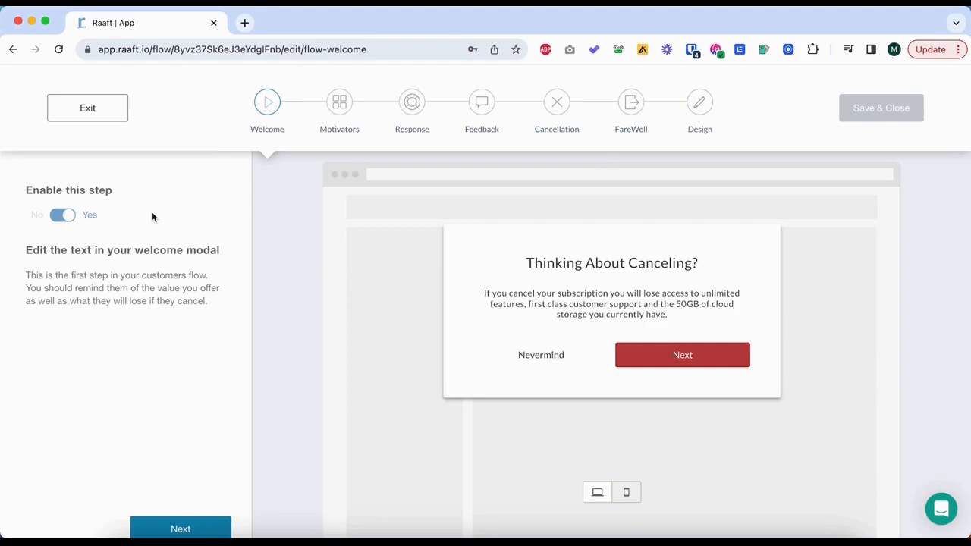
triple_click(599, 264)
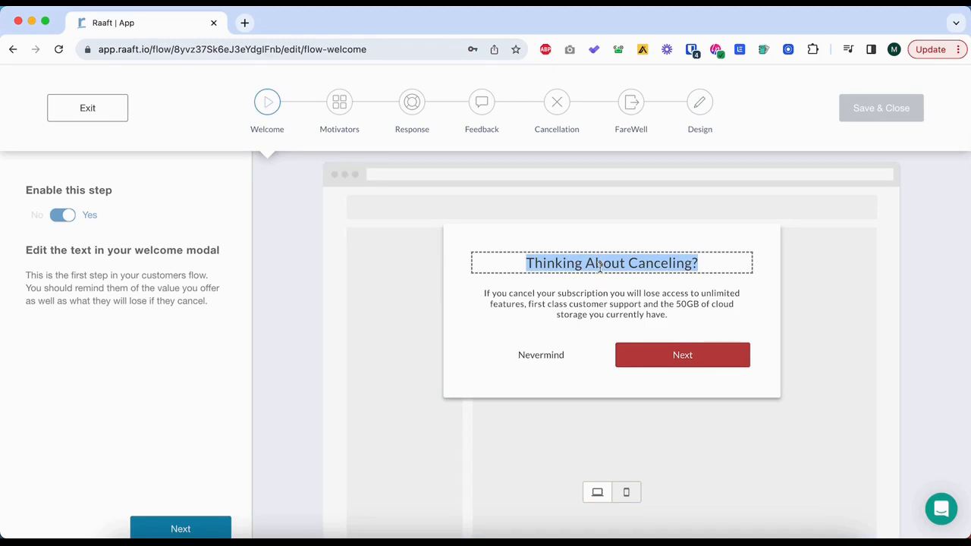
text(We're Sorrr)
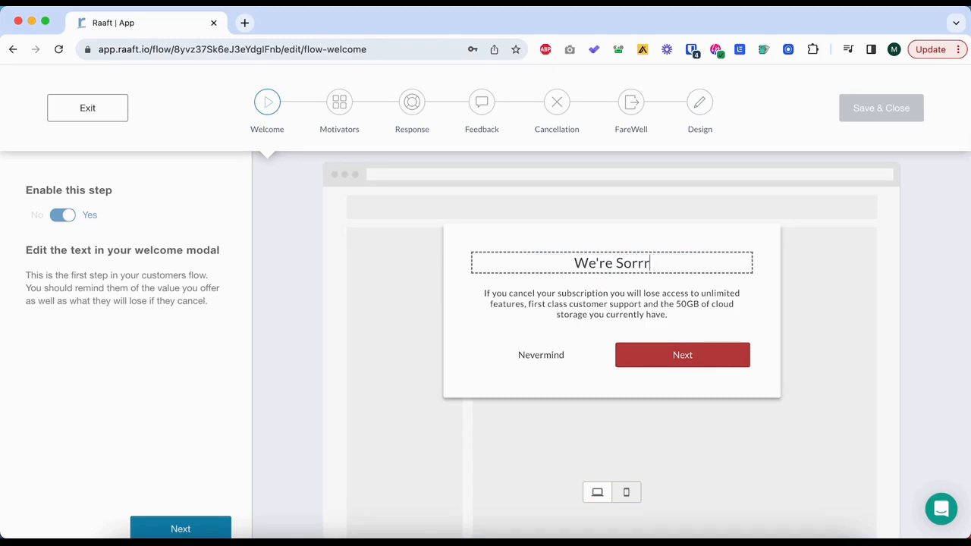
key(BackSpace)
text(y to S)
key(BackSpace)
text(see )
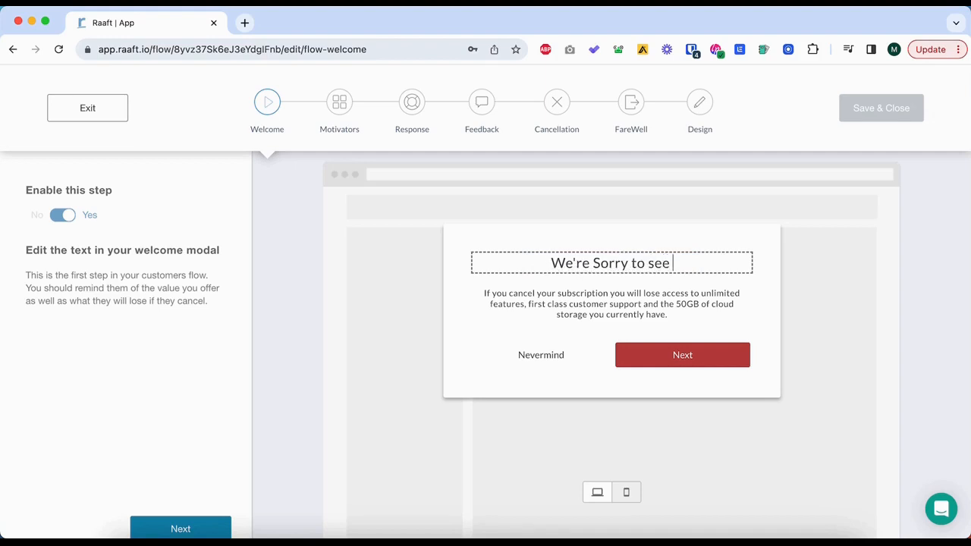
text(you go!)
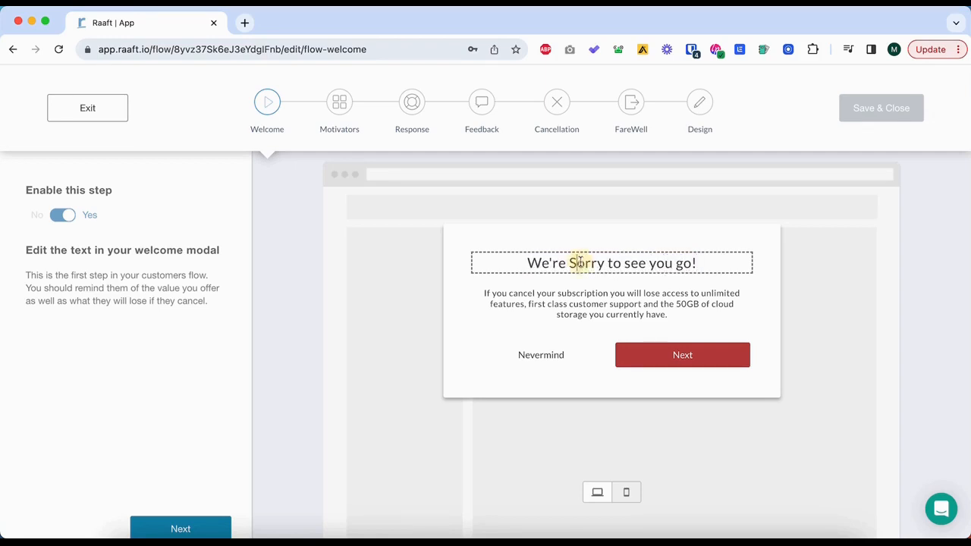
key(BackSpace)
text(s)
In the welcome modal's body text, replace "first class customer support" with "saved reports" and change the storage amount to "50Gb".
click(536, 293)
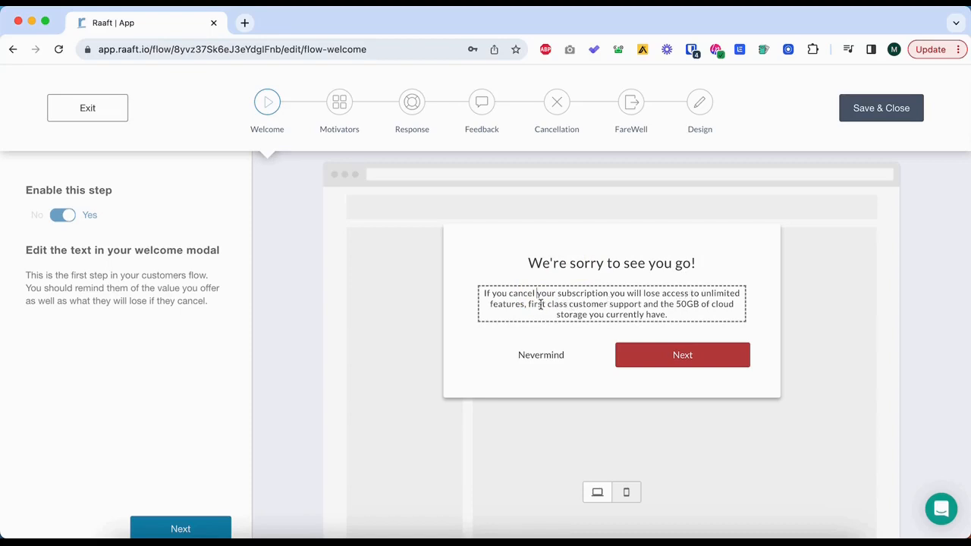
drag(528, 303, 649, 304)
text(saved reports)
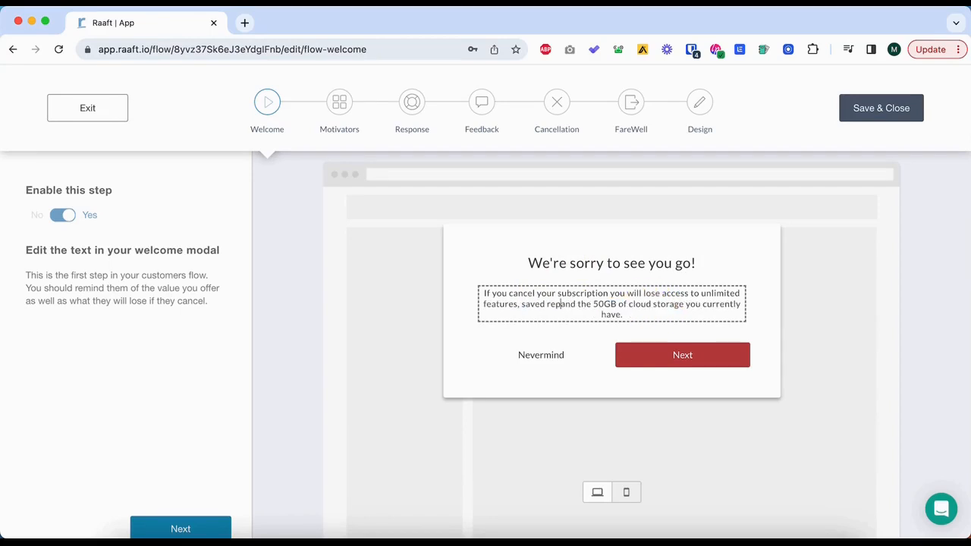
text( an)
key(BackSpace)
key(BackSpace)
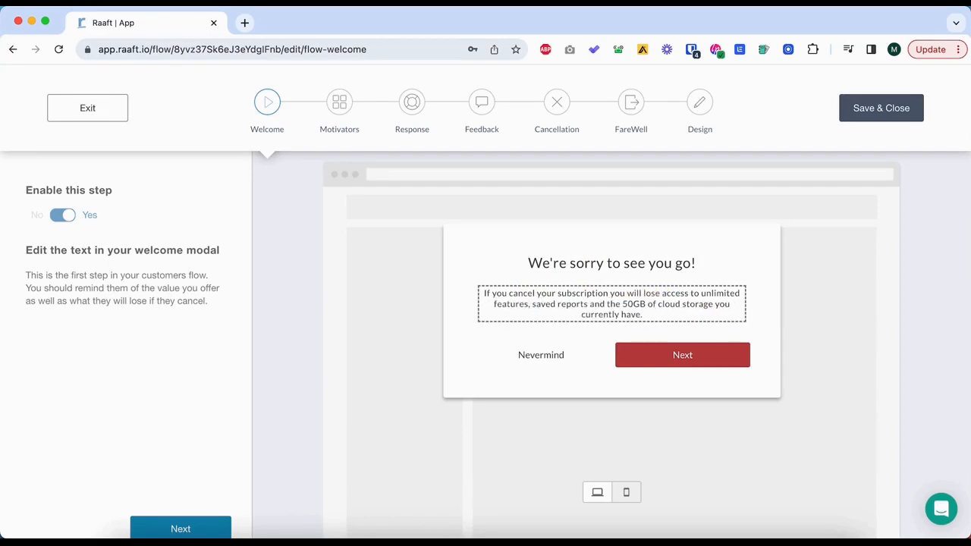
click(646, 303)
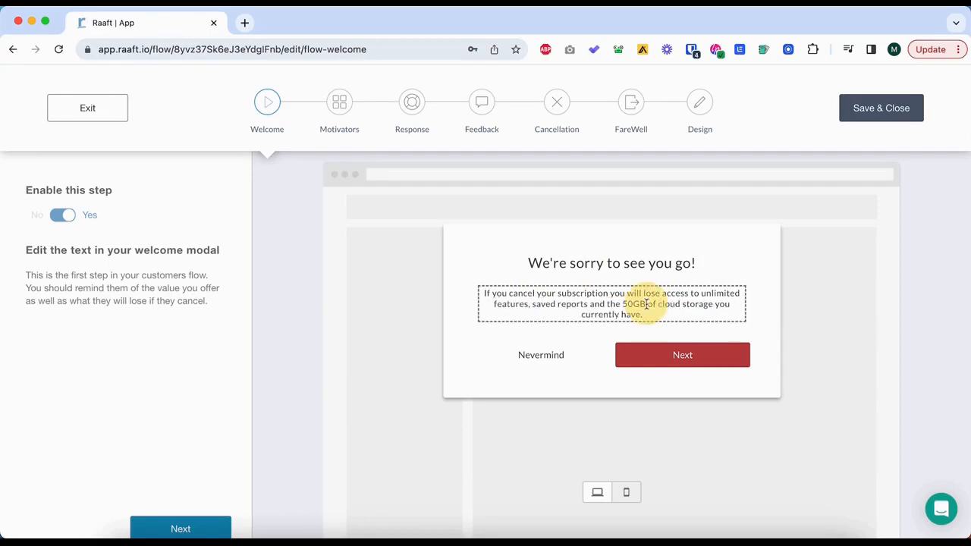
key(BackSpace)
text(b)
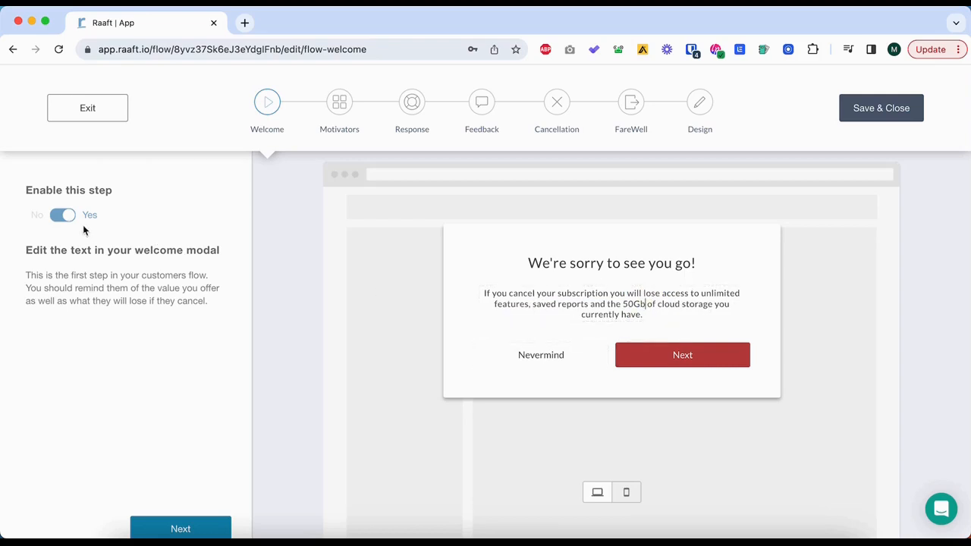
Advance to the Motivators stage and set the motivator icon color to blue-violet 3E09D7.
scroll(290, 447, down, 2)
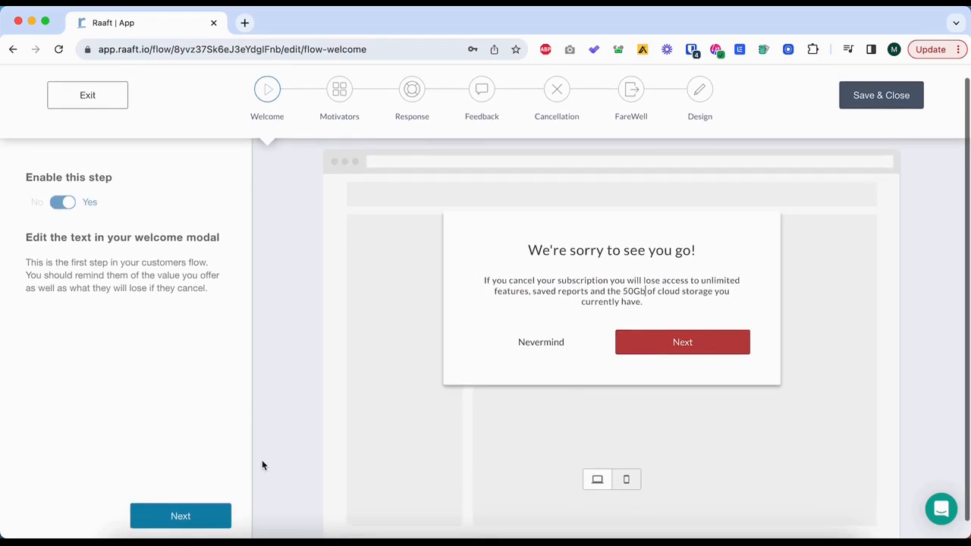
click(210, 527)
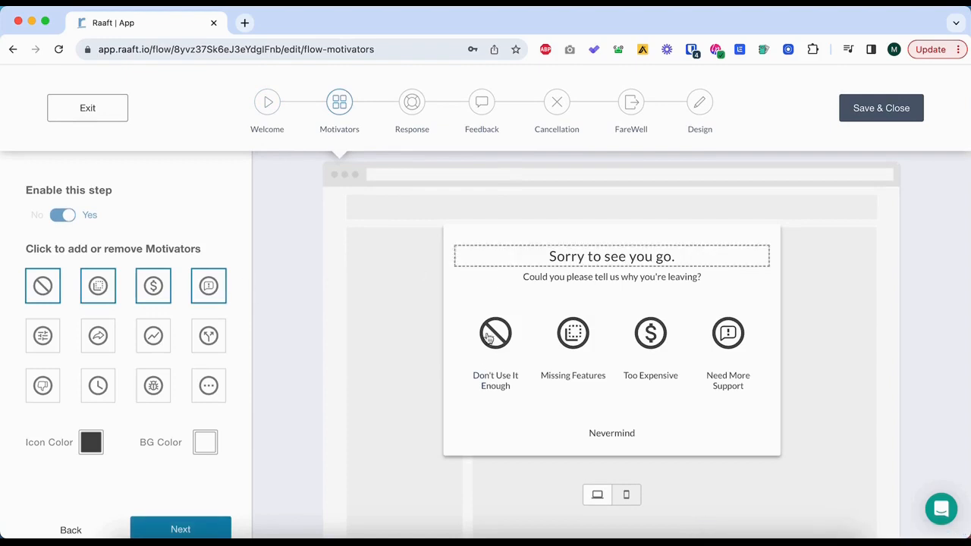
scroll(533, 334, down, 2)
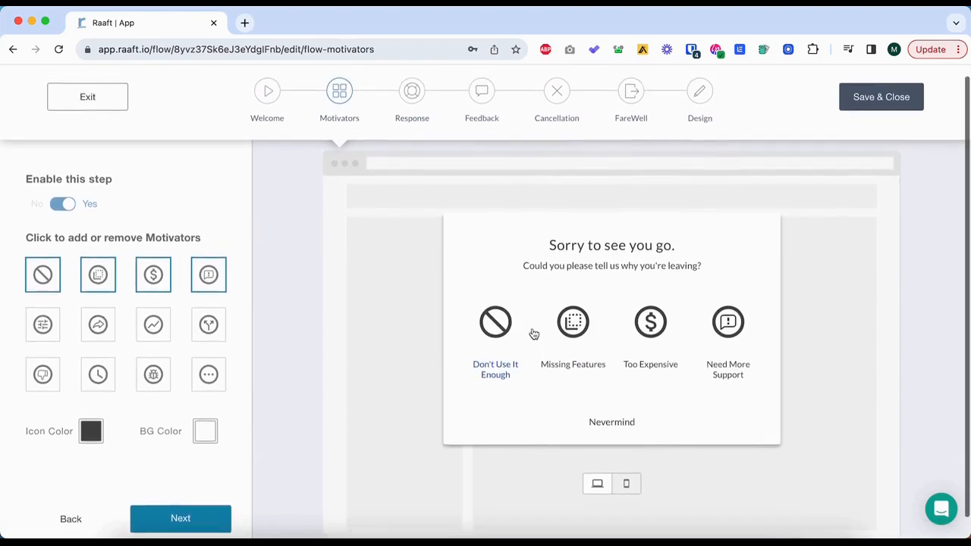
scroll(533, 334, down, 1)
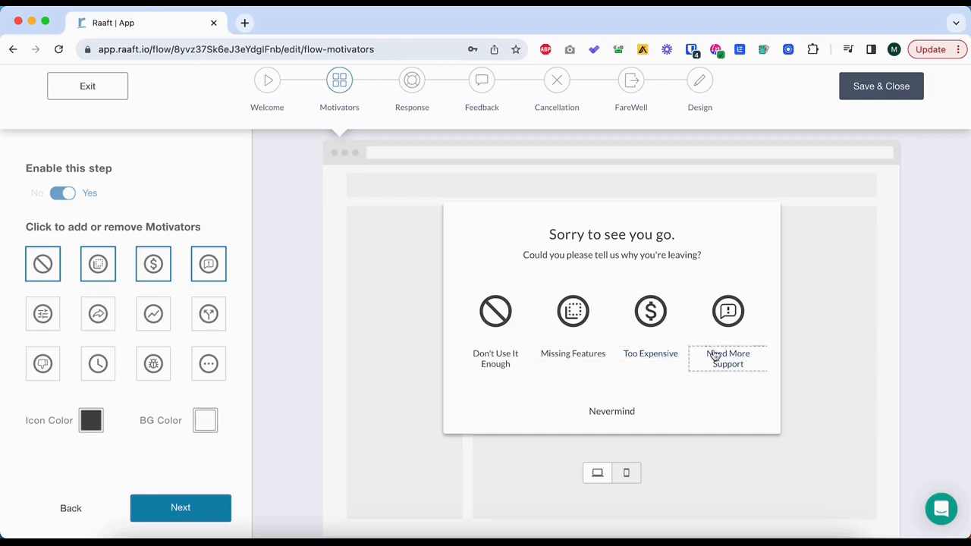
click(91, 424)
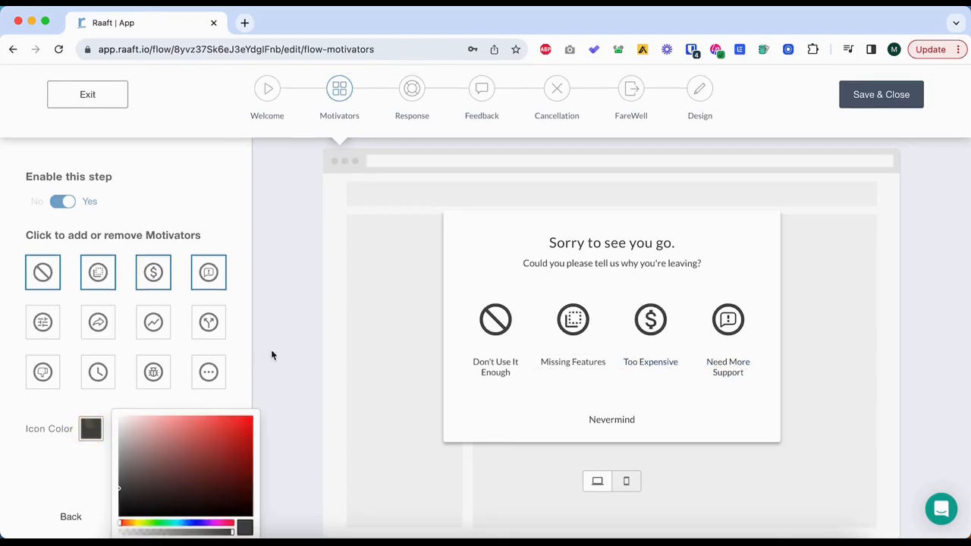
scroll(198, 443, down, 1)
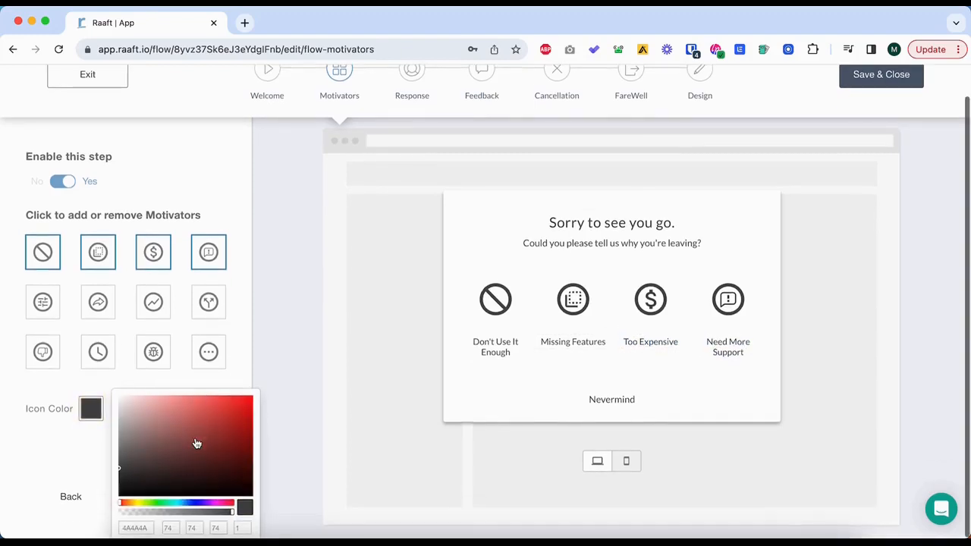
click(203, 509)
click(245, 412)
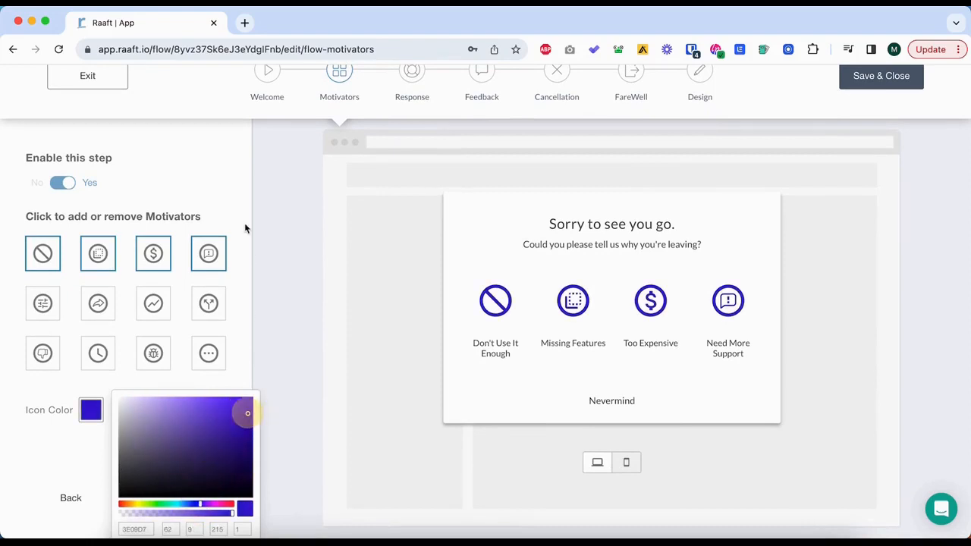
click(228, 201)
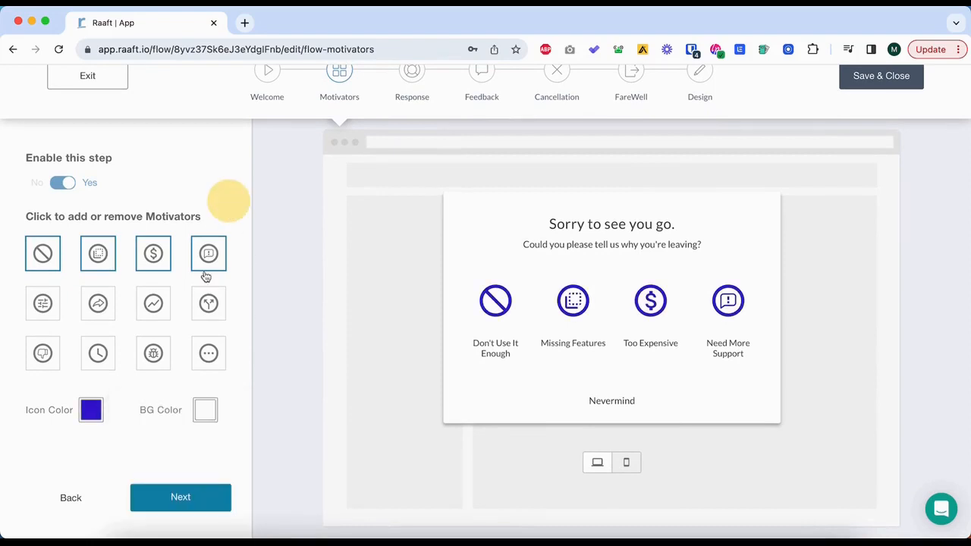
Advance to the Response stage and assign a Link to Custom Page response to the Don't Use It Enough motivator.
click(199, 501)
scroll(144, 260, up, 1)
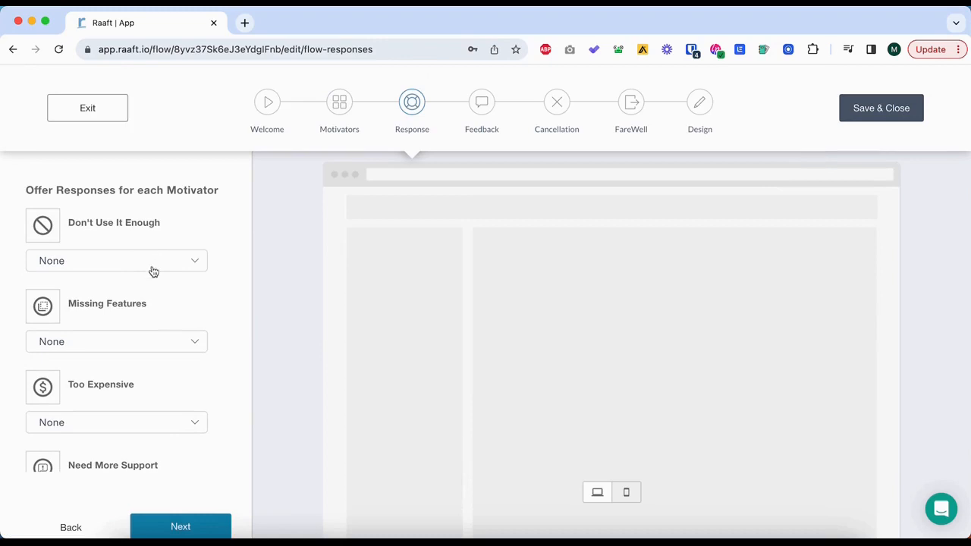
click(153, 267)
scroll(164, 241, down, 2)
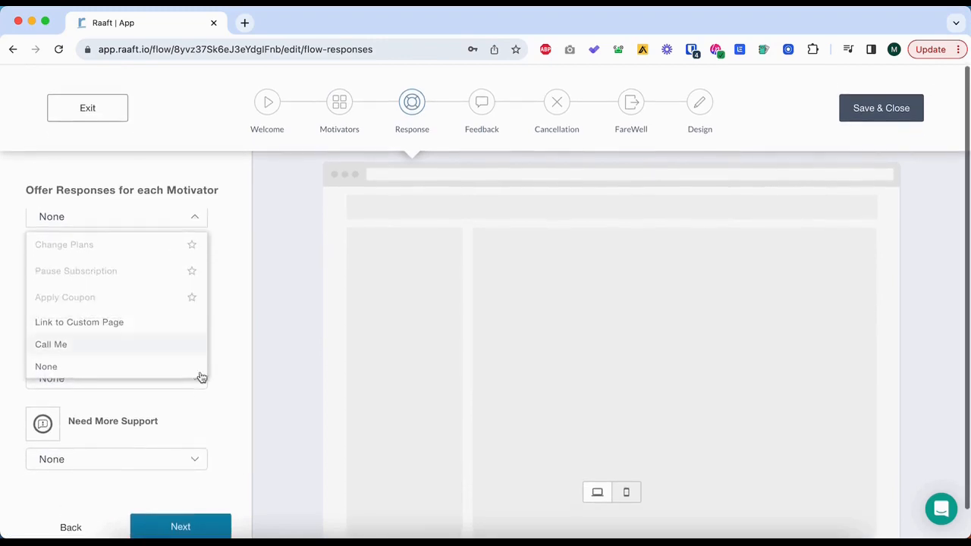
mouse_move(148, 255)
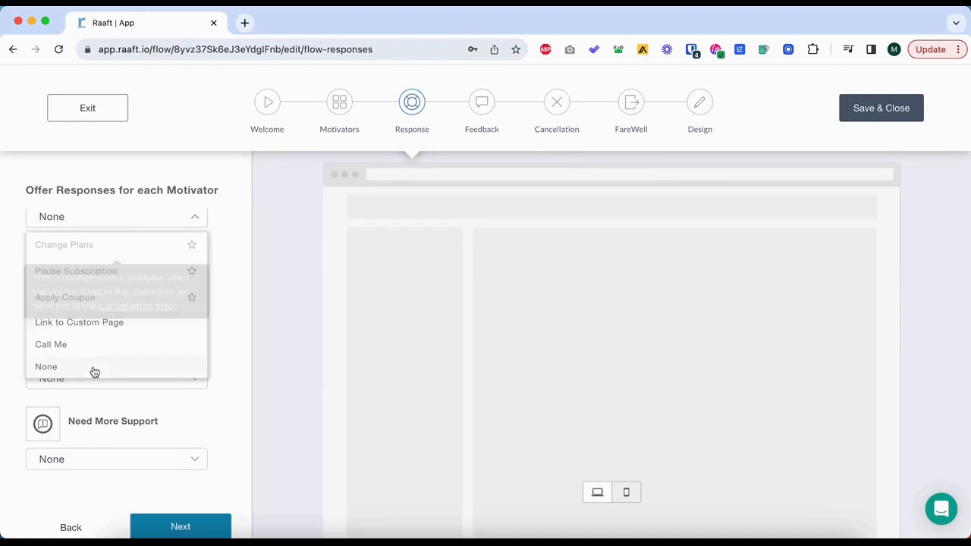
click(139, 326)
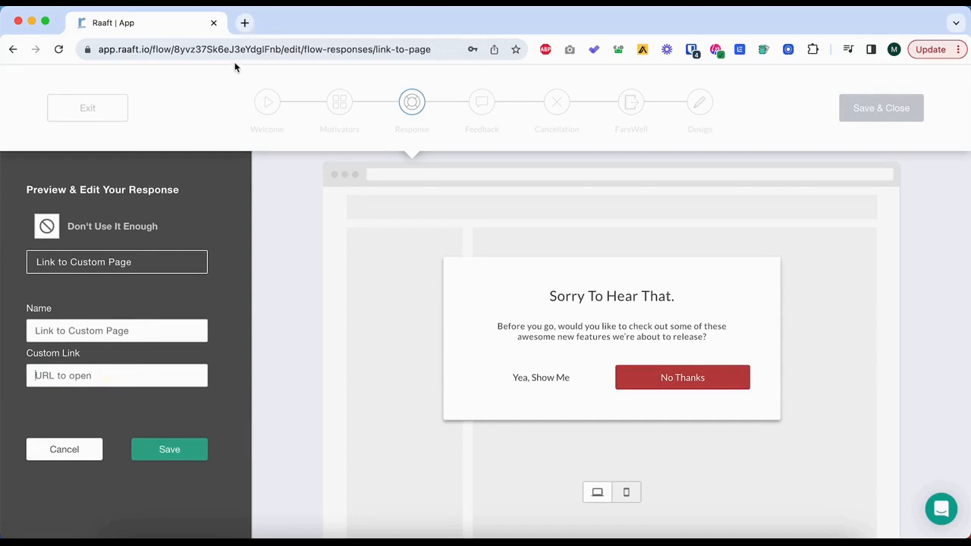
click(101, 376)
key(ctrl+v)
click(98, 335)
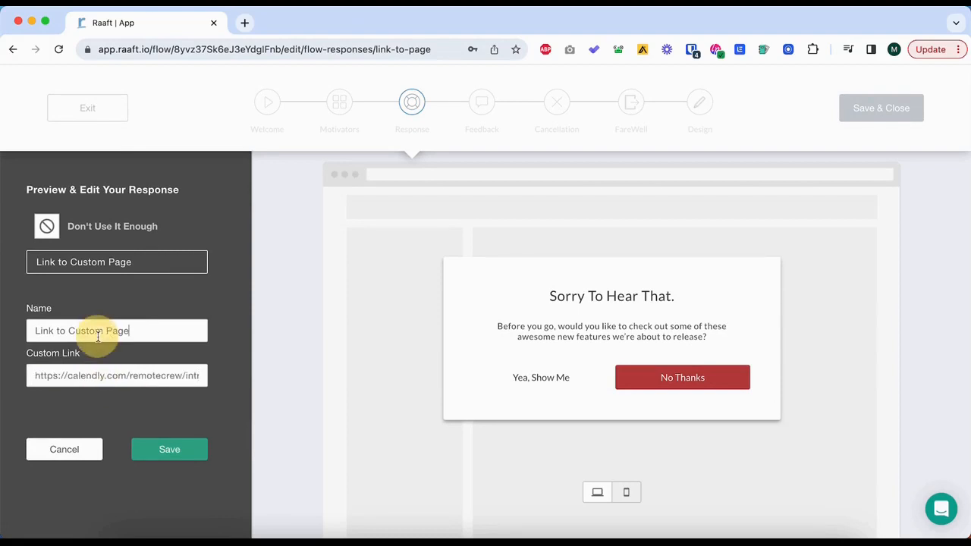
key(super+a)
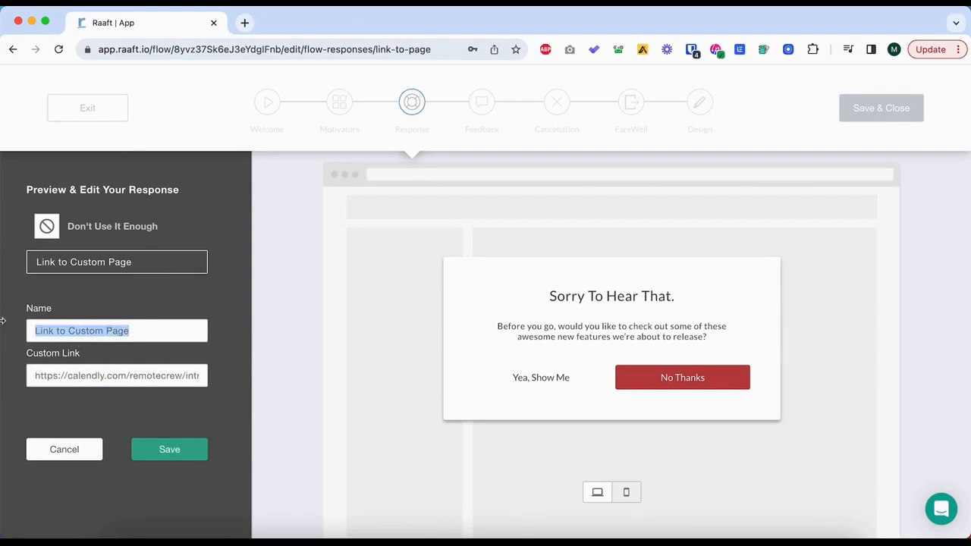
text(Book)
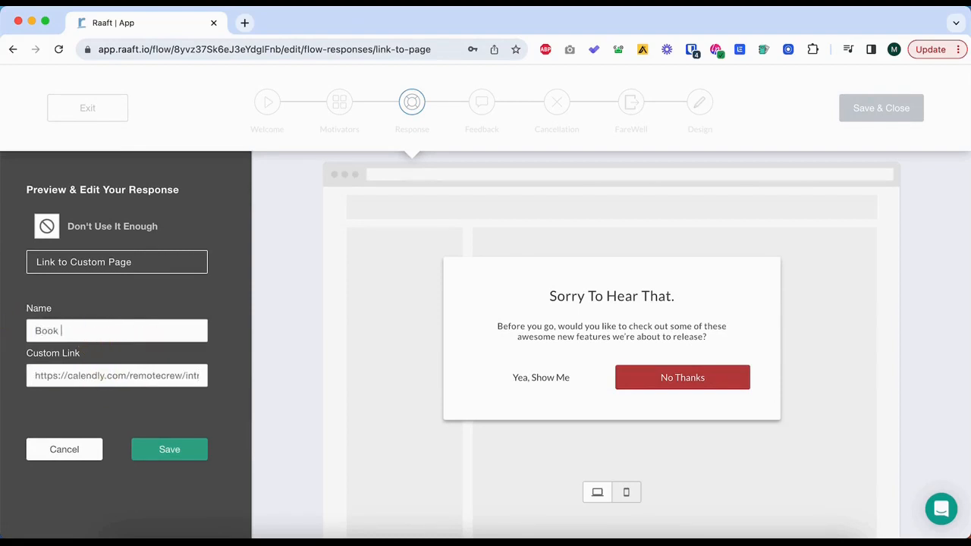
text( a Call)
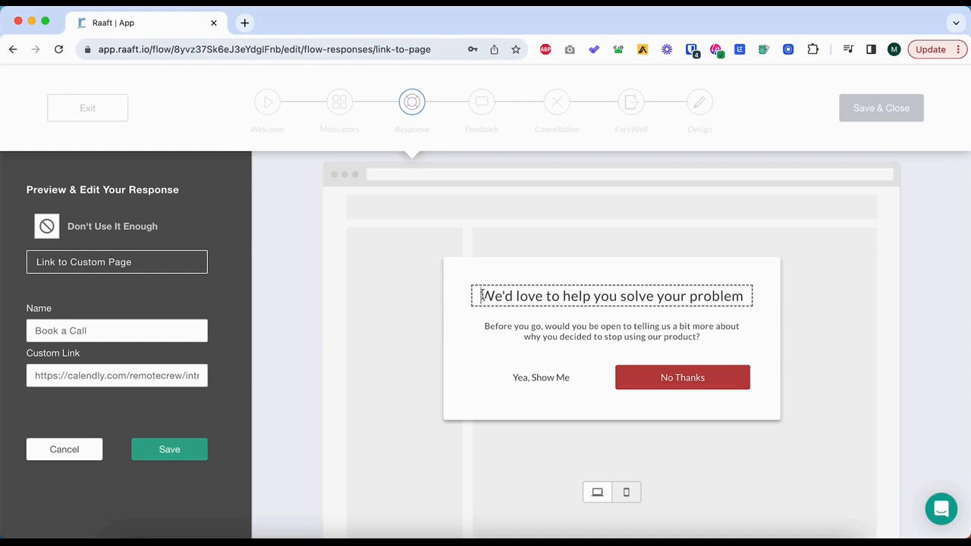
Replace the response modal's heading with "$50 voucher for your opinion".
click(481, 295)
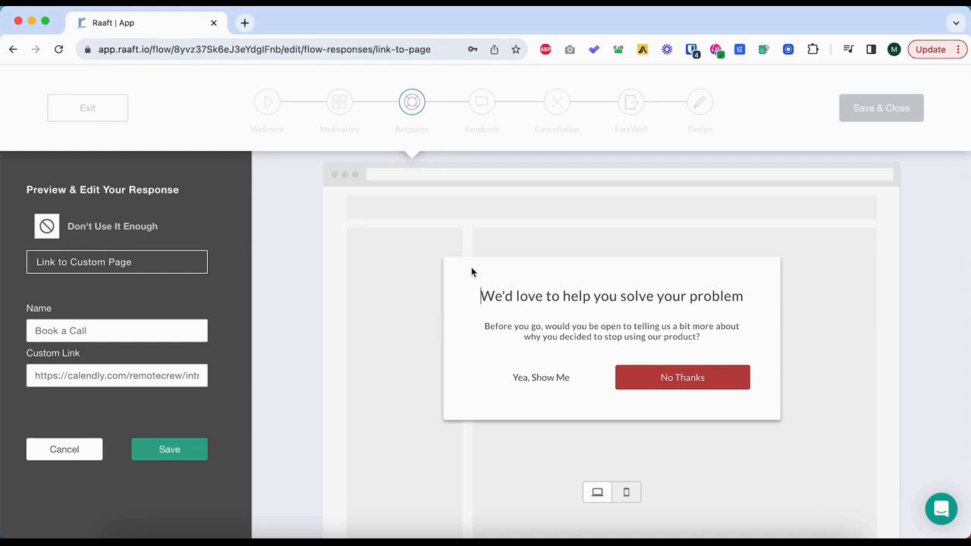
text($50 voucher for )
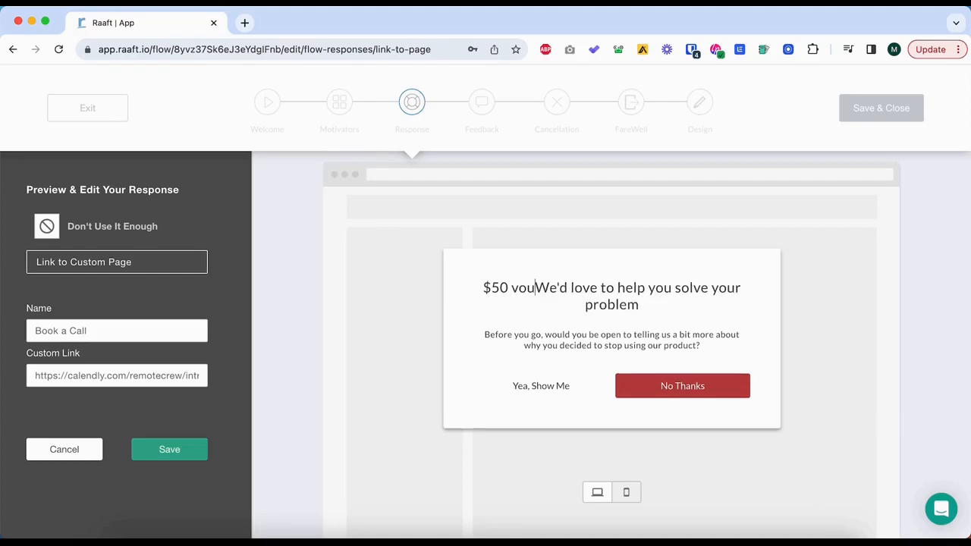
text(your opon)
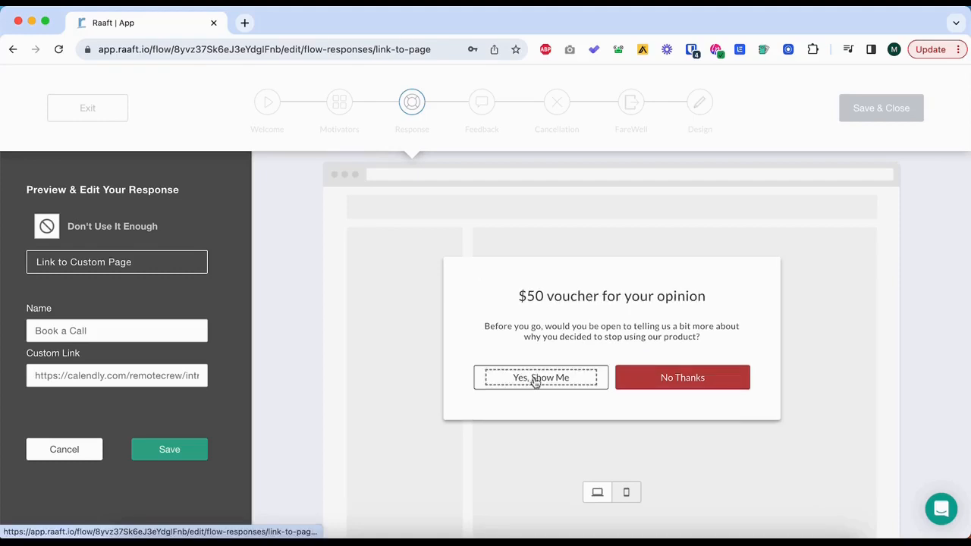
Relabel the modal's buttons "Yes" and "No, thanks", and save the Don't Use It Enough response.
drag(534, 381, 578, 381)
key(BackSpace)
click(671, 377)
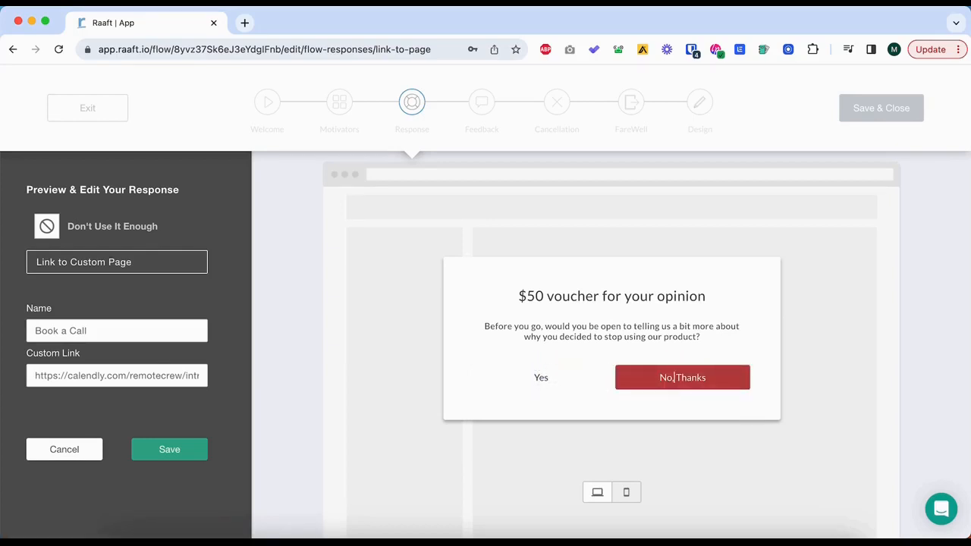
key(Delete)
text(t)
click(165, 459)
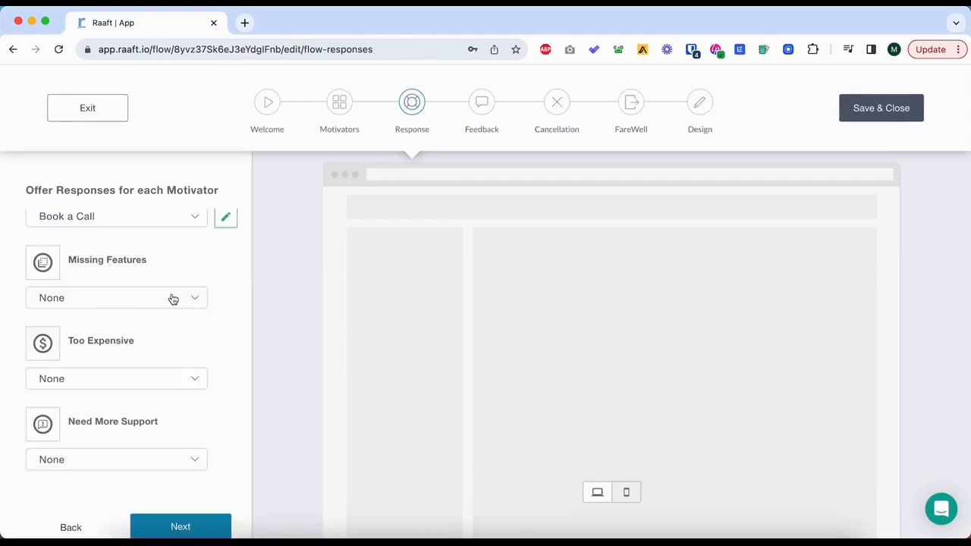
click(171, 298)
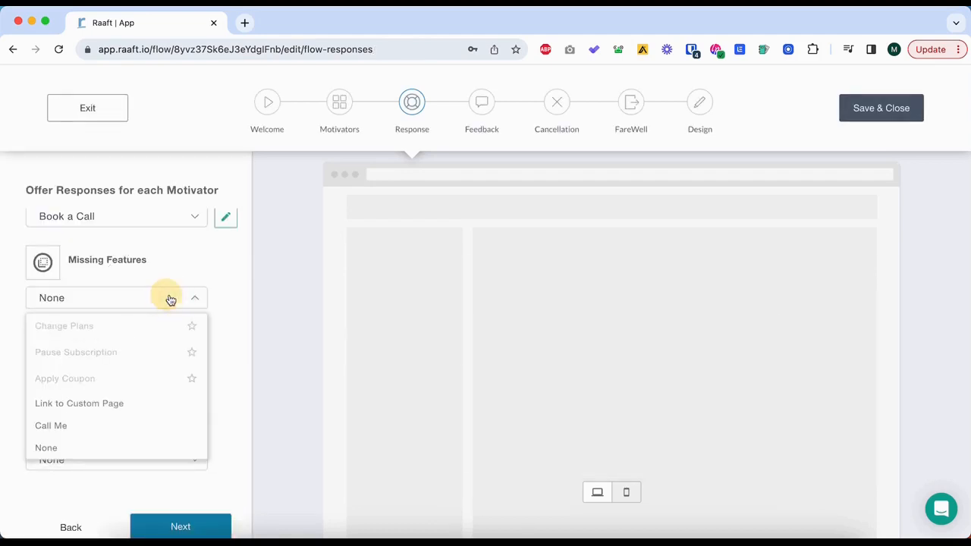
click(135, 413)
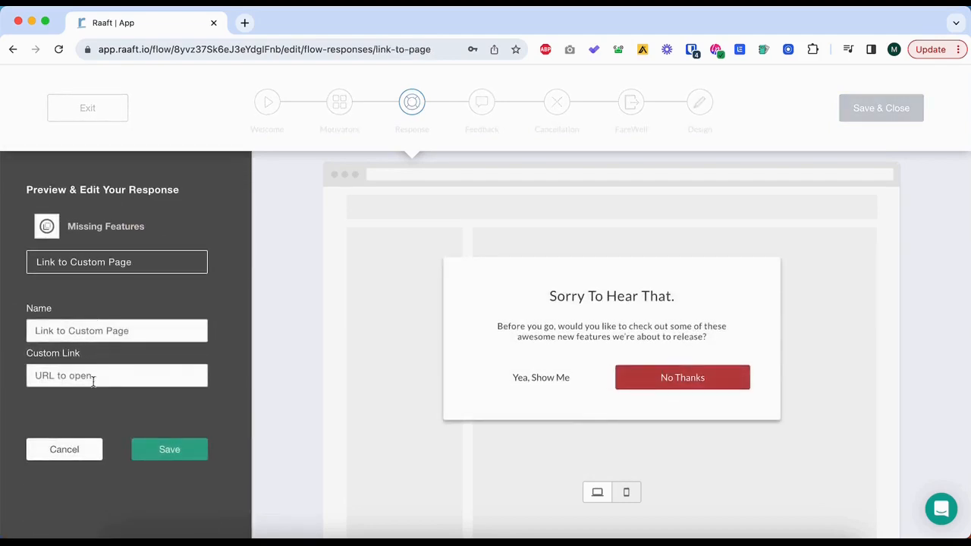
click(94, 375)
text(https://calendly.com/remotecrew/intro-call)
triple_click(99, 331)
text(Book )
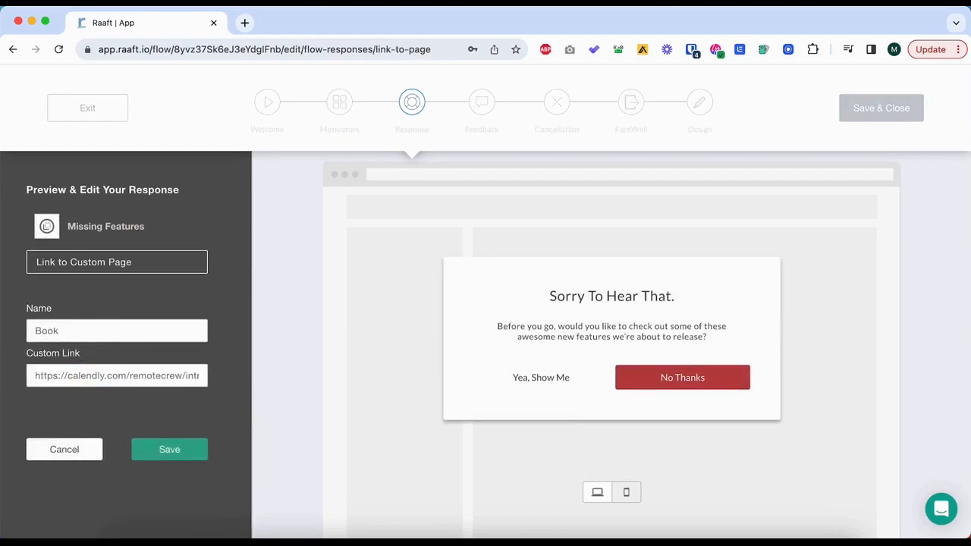
text(a Call)
Change the Missing Features modal's heading to "We'd love to hear what you're missing".
triple_click(641, 300)
text(We')
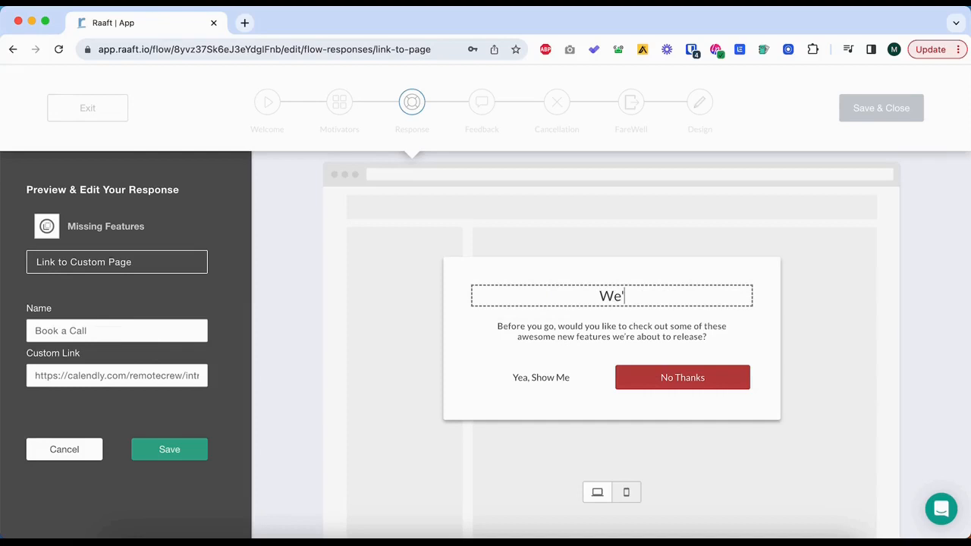
text(d love to )
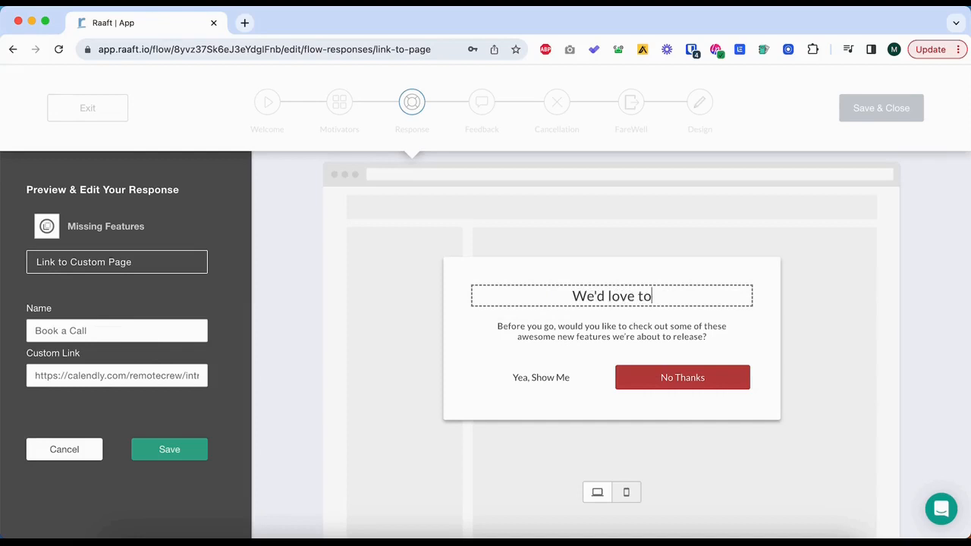
text(hear )
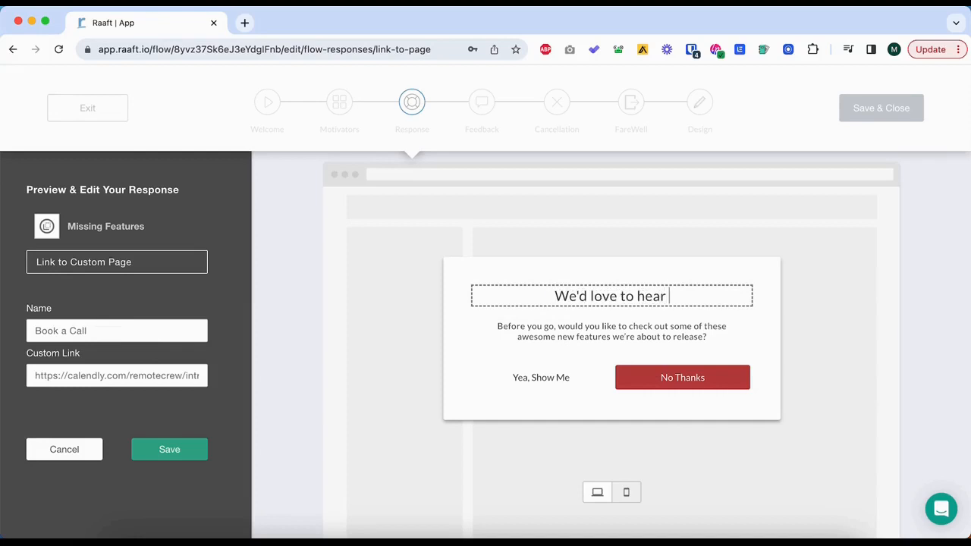
text(what y)
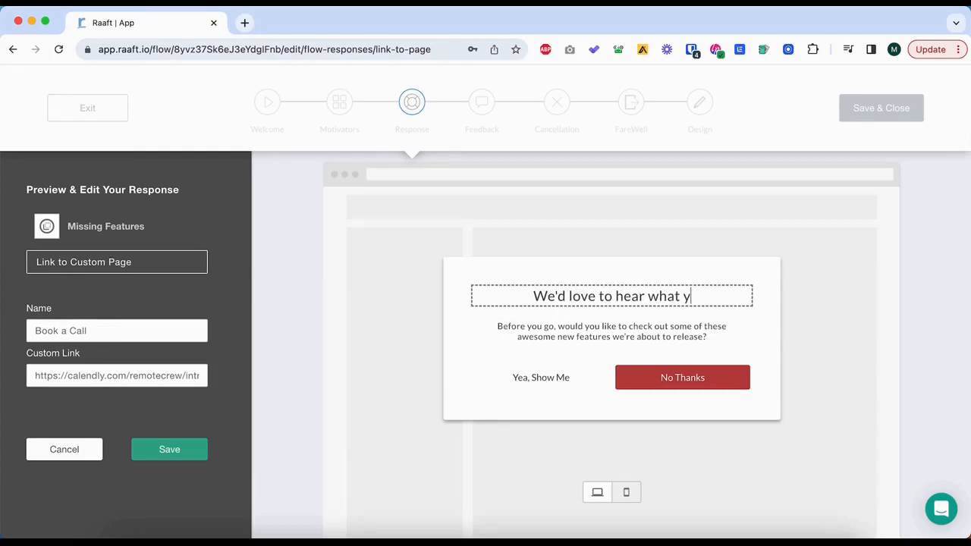
text(ou're missing)
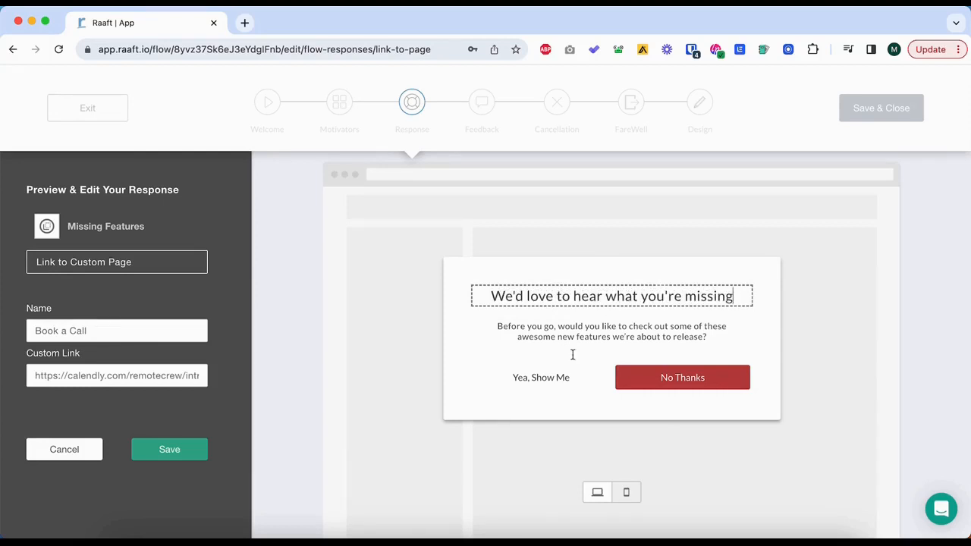
Change the body text to "Before you go, would you be open to sharing your feedback on a 1:1 call with our team?".
click(604, 318)
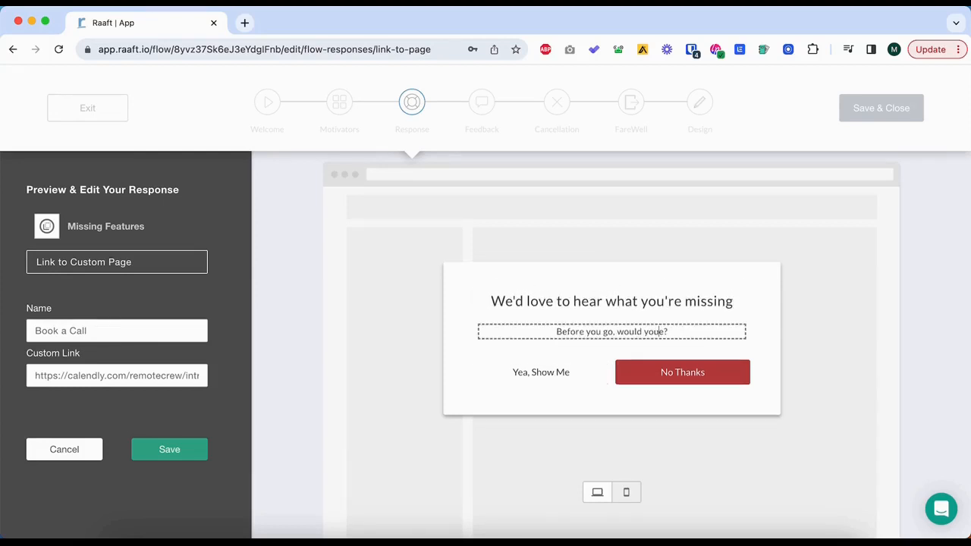
text(u be in)
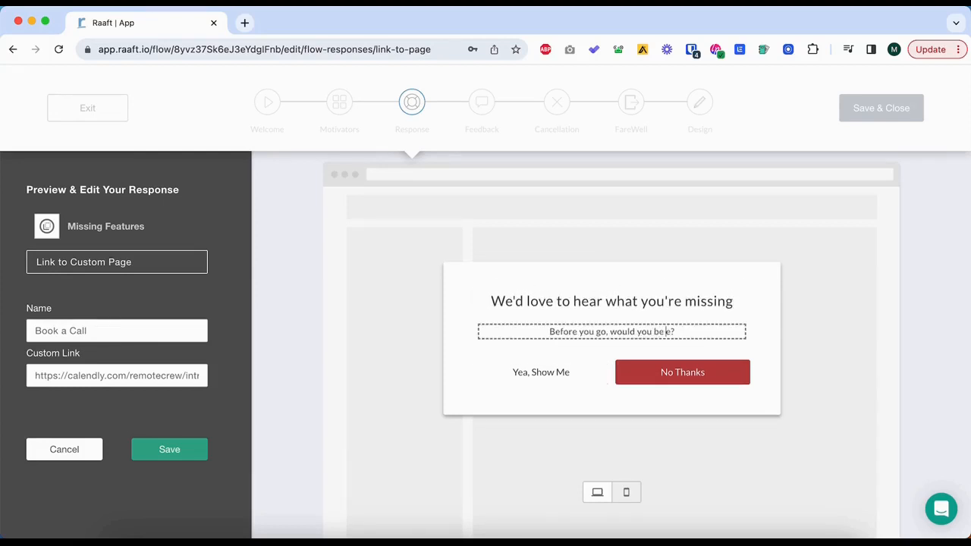
text(pen to sha)
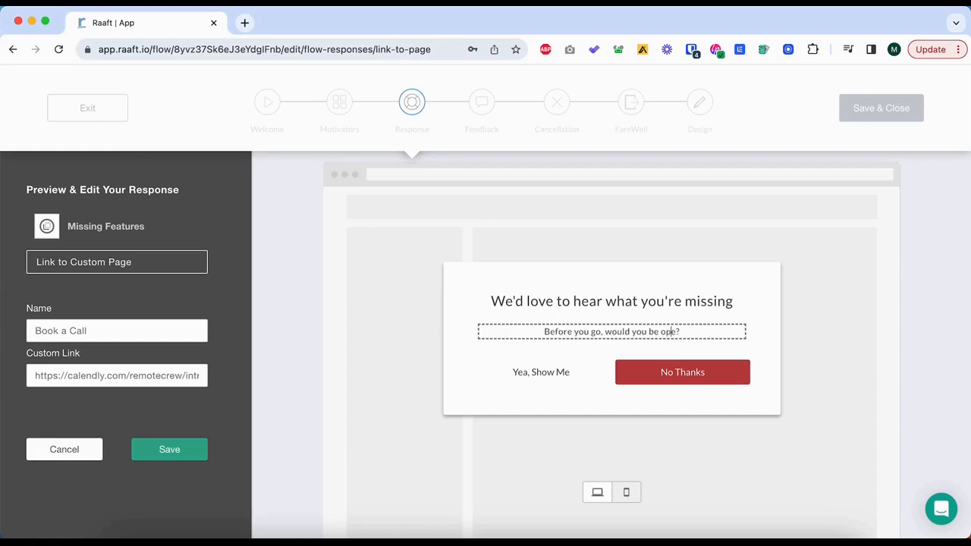
text(ring your)
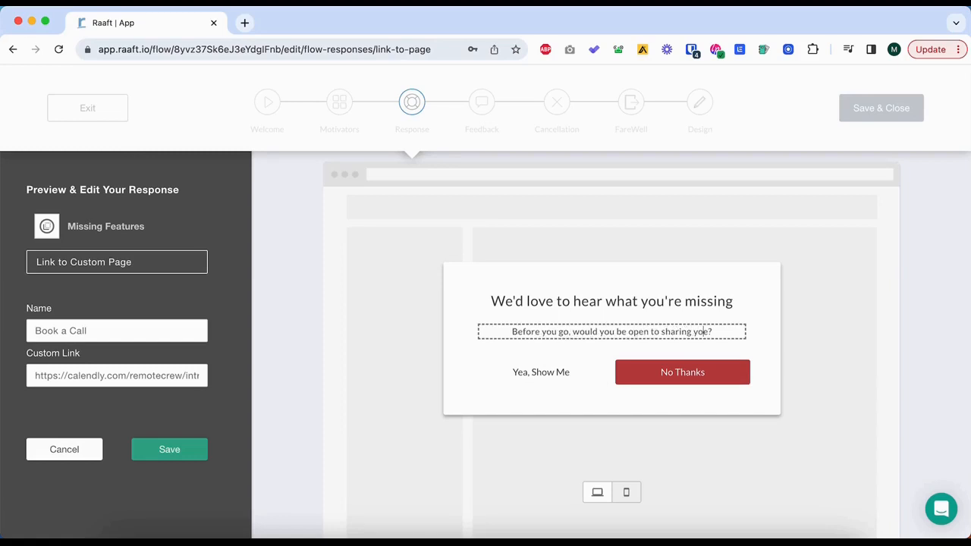
text( feedbac)
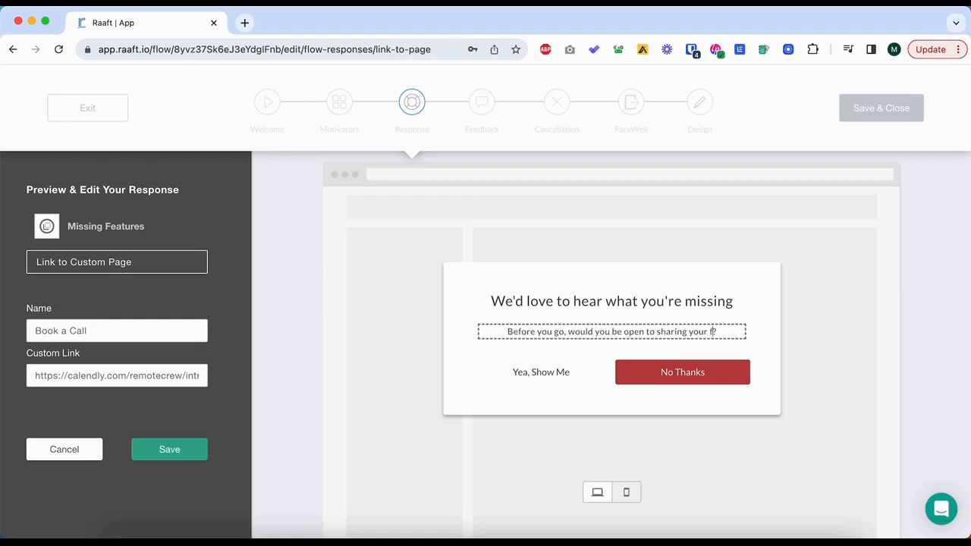
key(Delete)
text(k on)
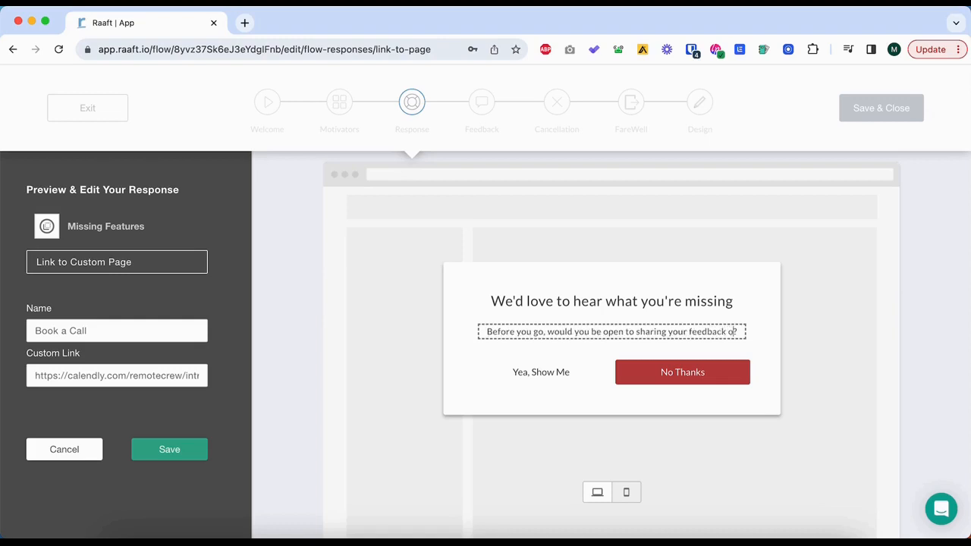
key(BackSpace)
key(BackSpace)
text(on a)
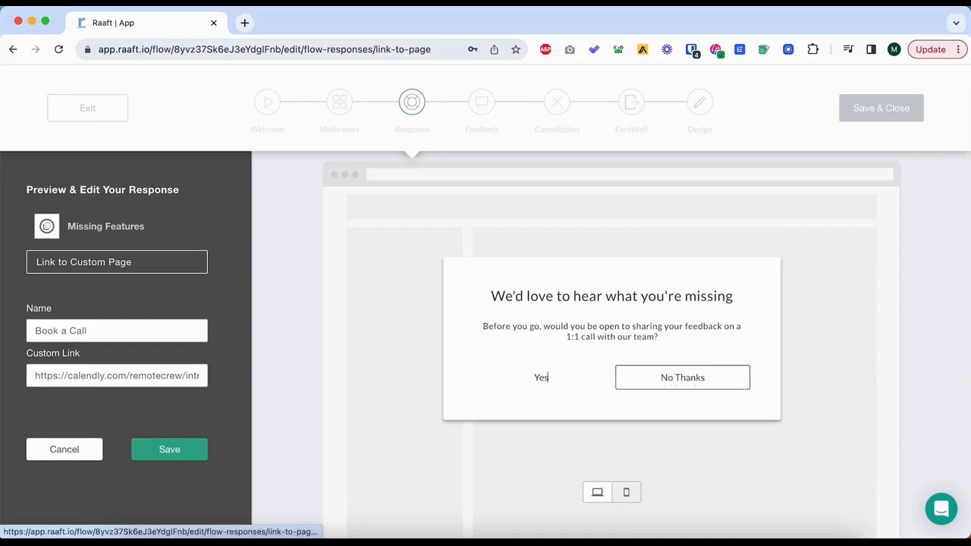
Relabel the accept button "Yes", put "thanks" in lowercase on the decline button, and save the Missing Features response.
click(675, 377)
text(t)
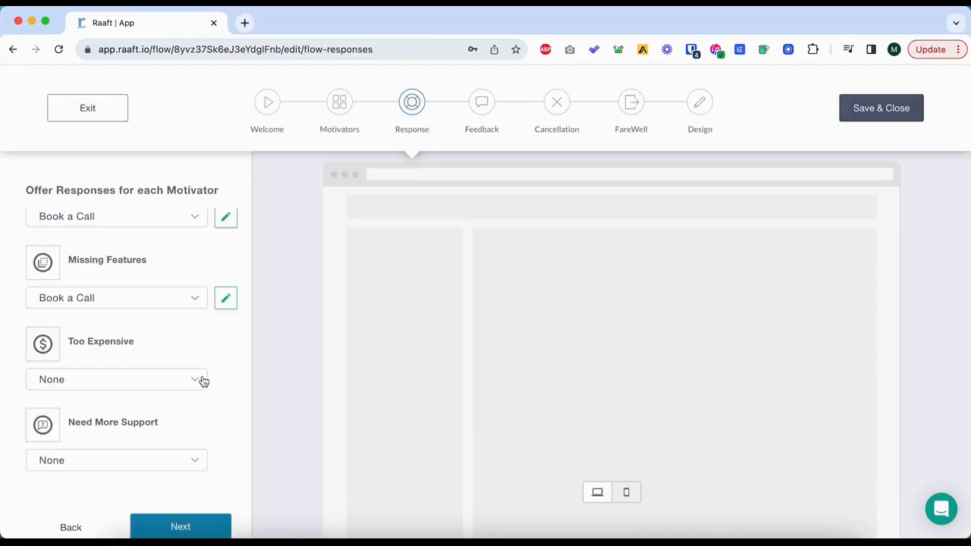
click(200, 379)
scroll(132, 427, down, 1)
click(123, 418)
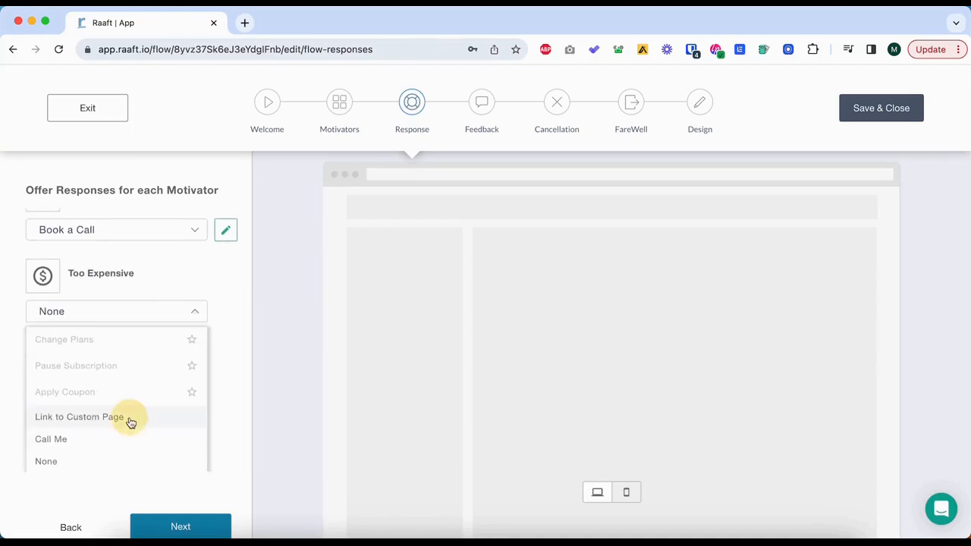
click(120, 375)
key(super+v)
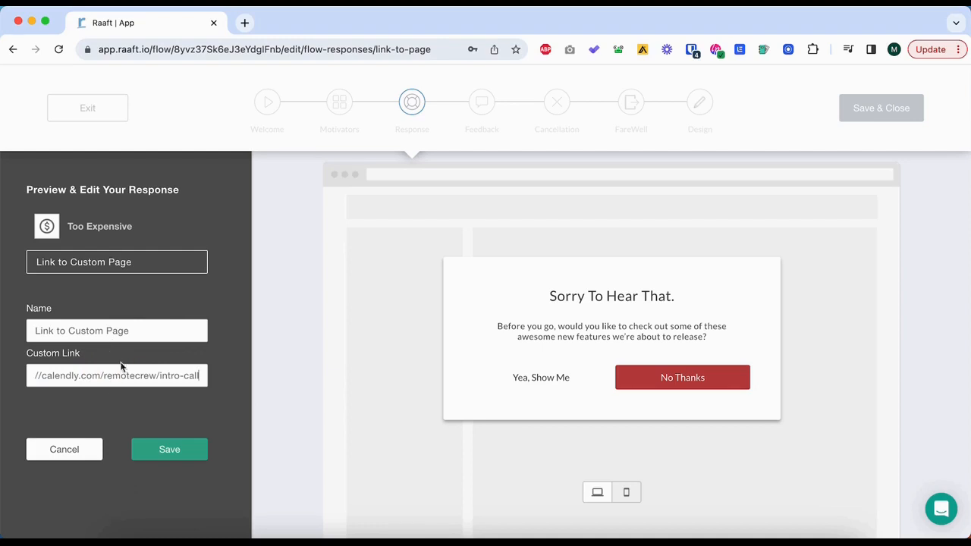
drag(133, 331, 4, 331)
text(A)
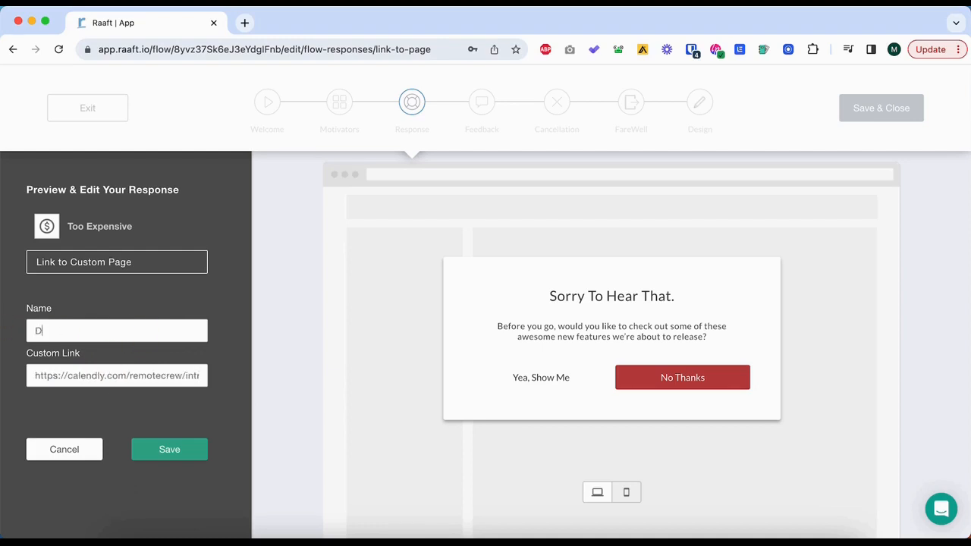
Change the Too Expensive modal's heading to "Would you accept a free month?".
text(50% off i)
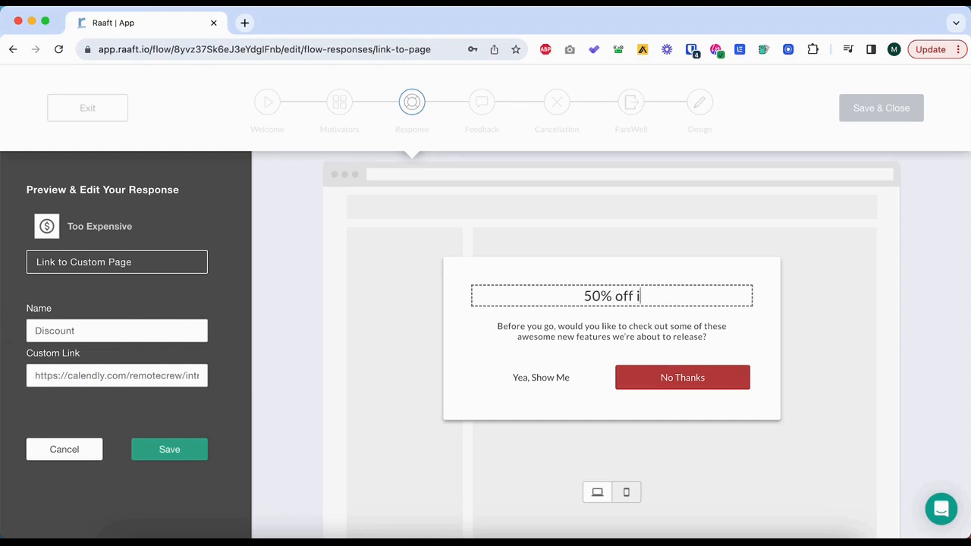
text(f you )
text(stay)
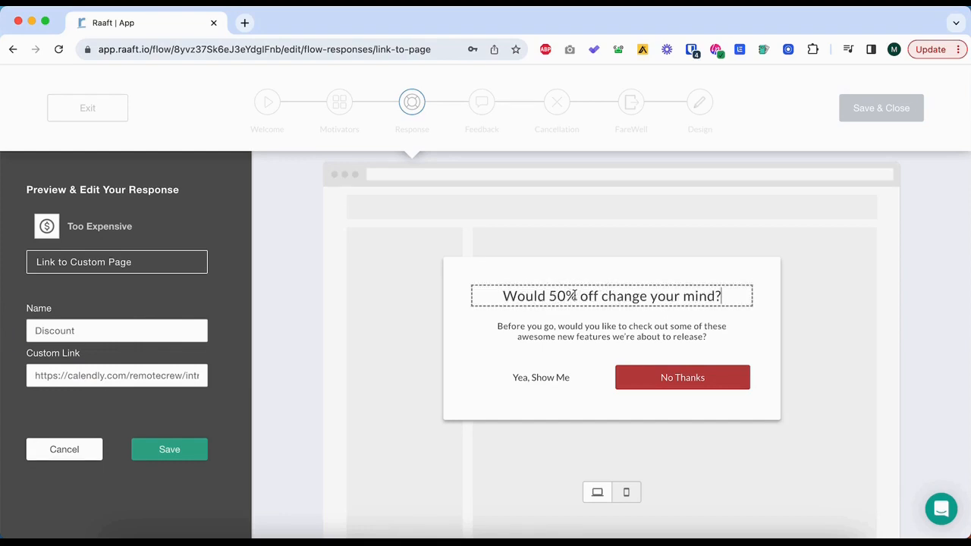
drag(574, 296, 722, 296)
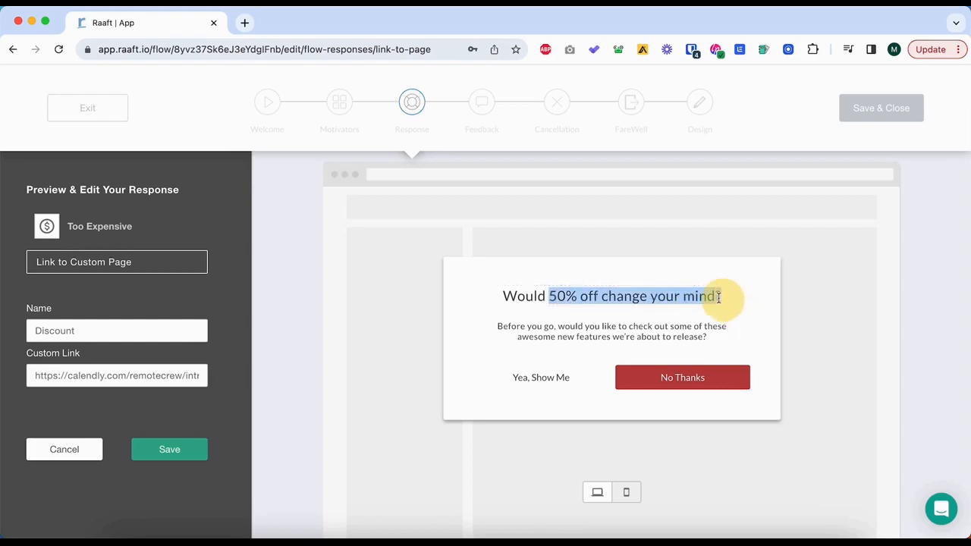
text(you accept a fr)
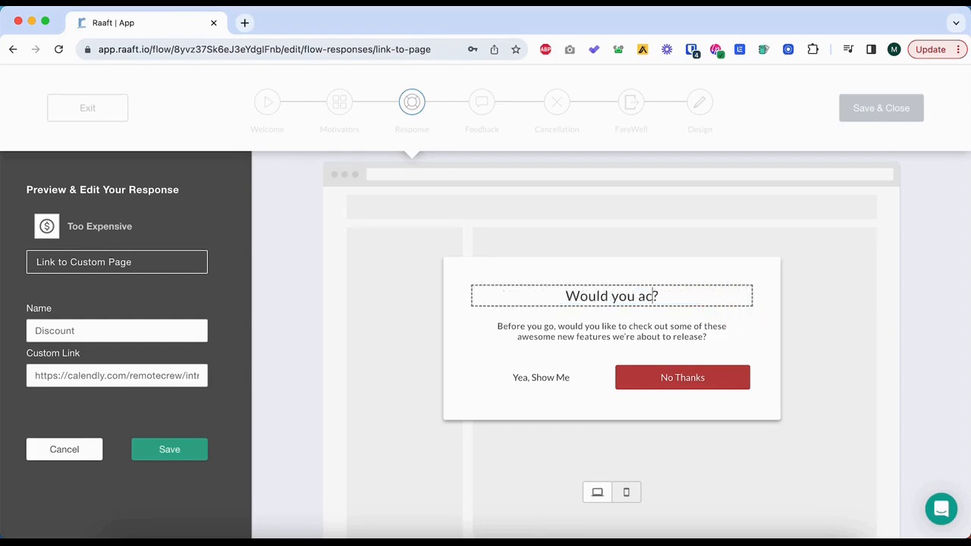
text(ee month)
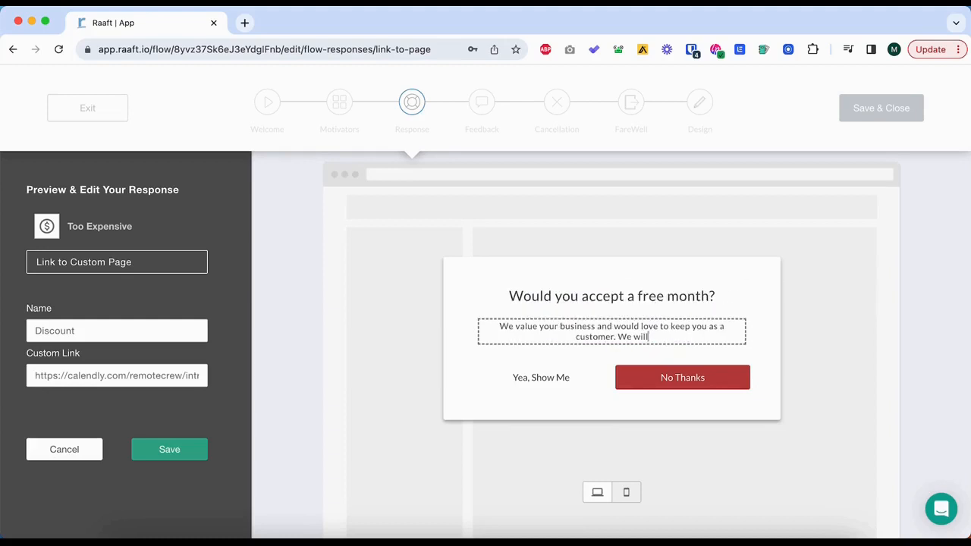
Complete the Too Expensive body with "We can give you free month if you share your feedback.", label the buttons "Yes" and "No, thanks", and save.
key(BackSpace)
key(BackSpace)
key(BackSpace)
key(BackSpace)
text(can give you free month if)
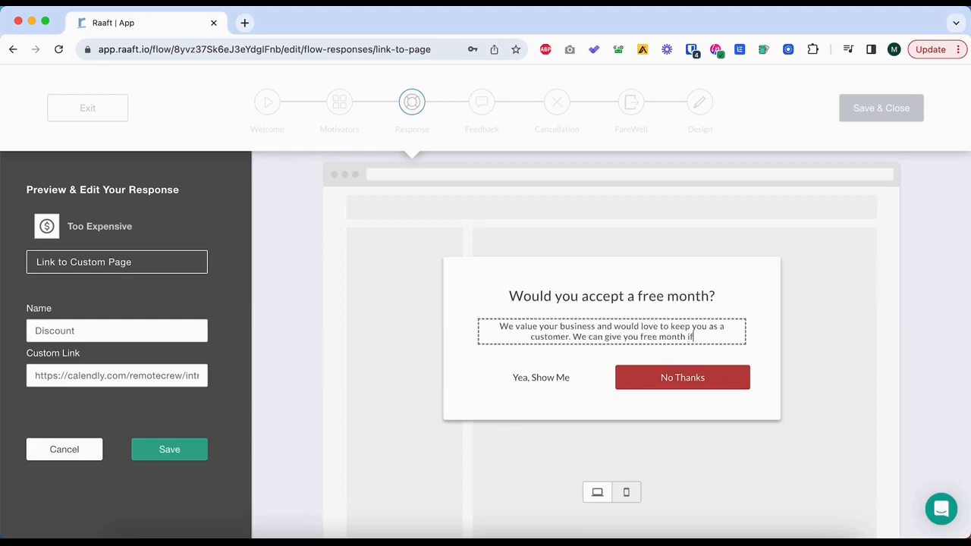
text(you)
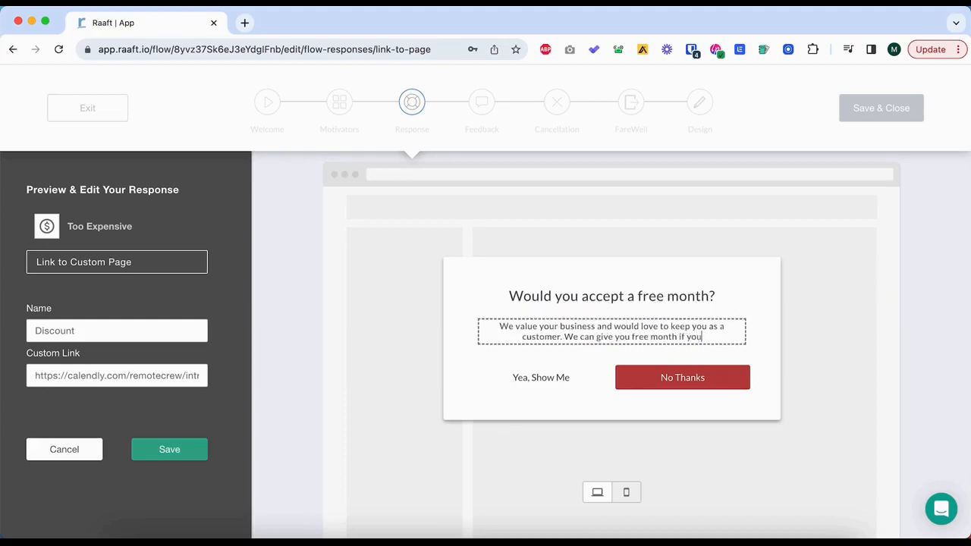
text( share your feedback.)
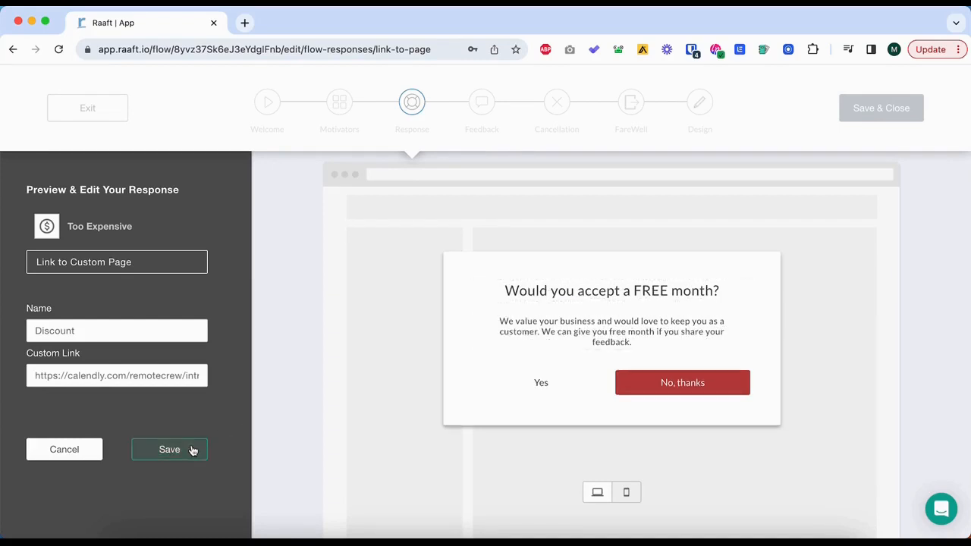
click(193, 450)
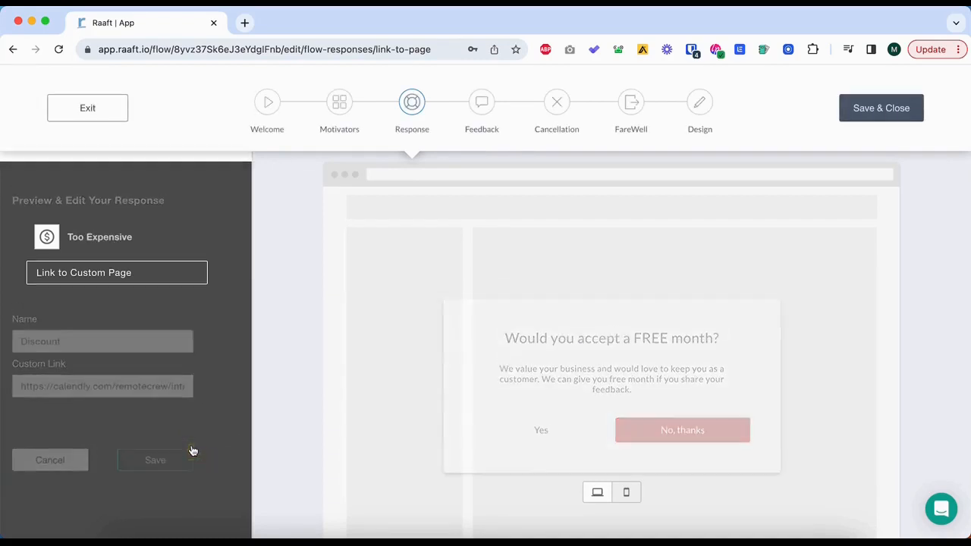
click(156, 455)
click(156, 455)
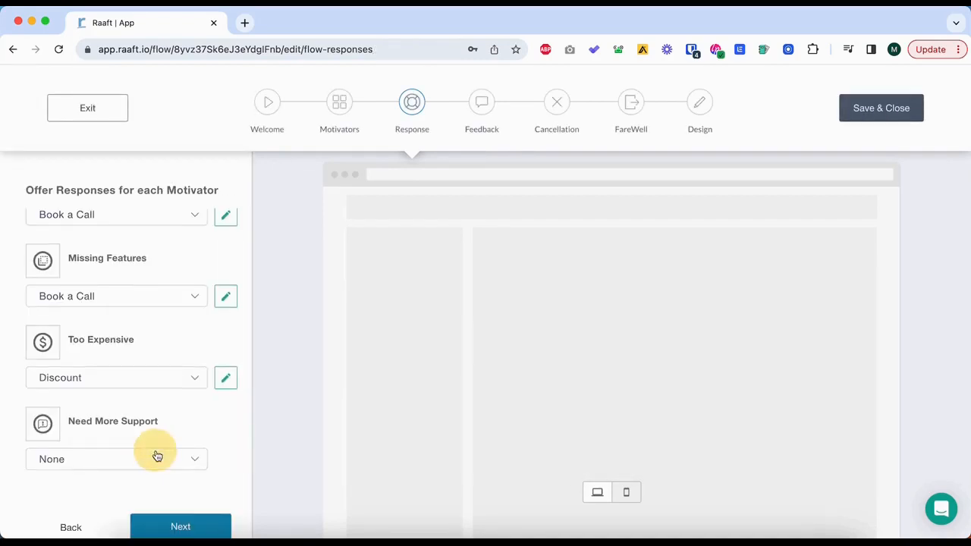
click(141, 384)
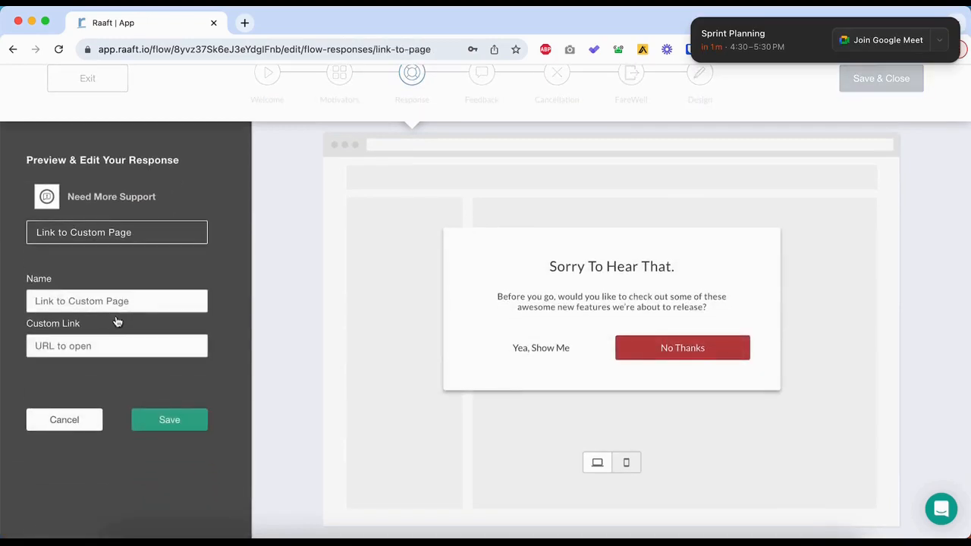
click(116, 301)
triple_click(116, 301)
text(Mee)
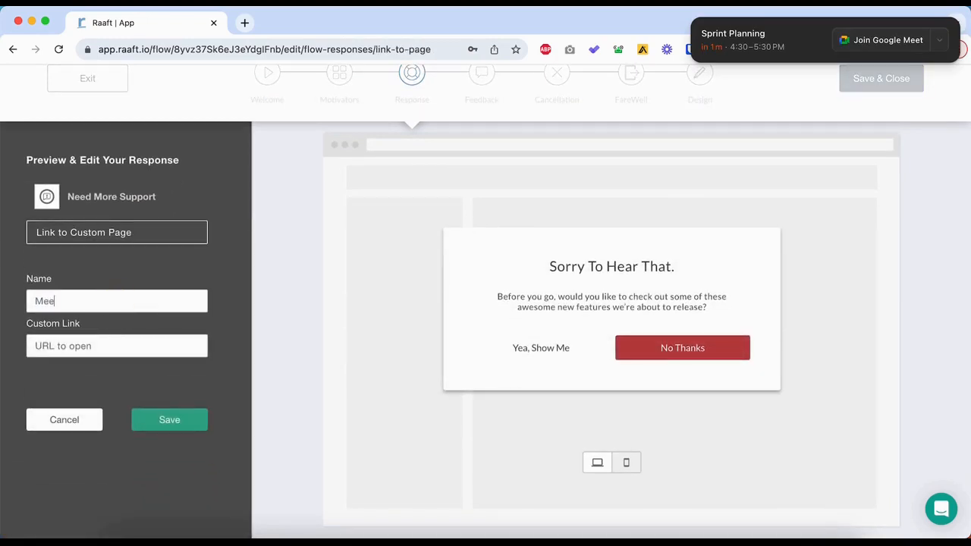
text(t our Support)
key(Tab)
key(super+v)
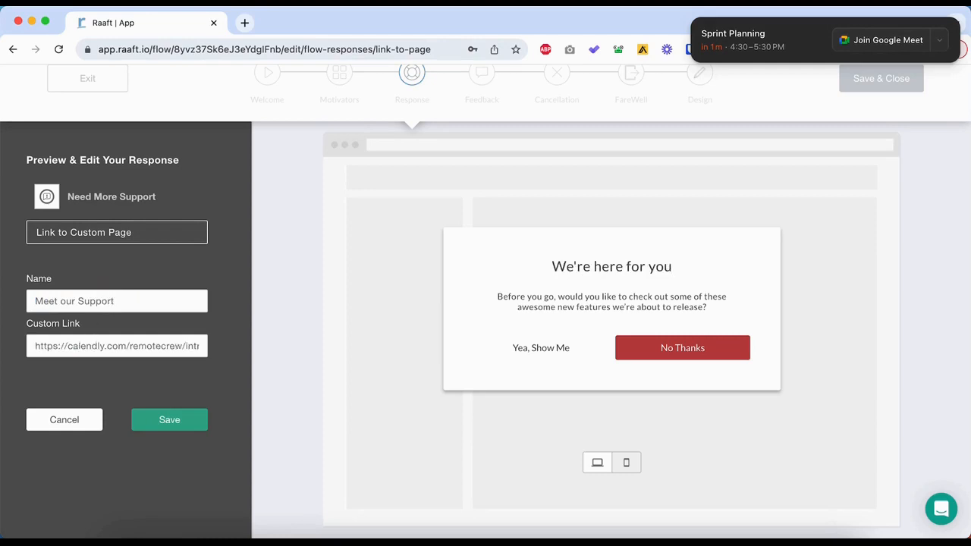
Change the Need More Support modal's heading to "We're here for you. Would you speak to our Support team?".
text(. Woul)
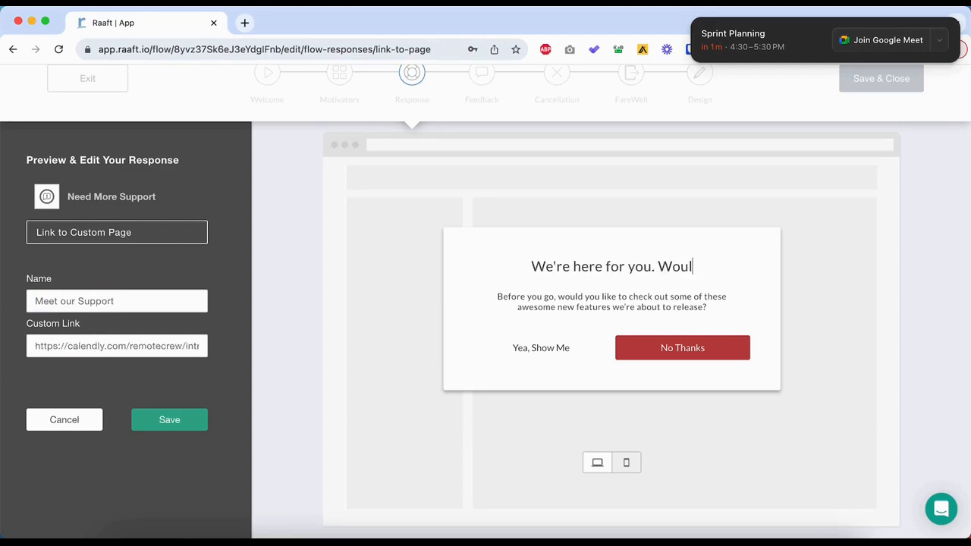
text(d you speak to our team)
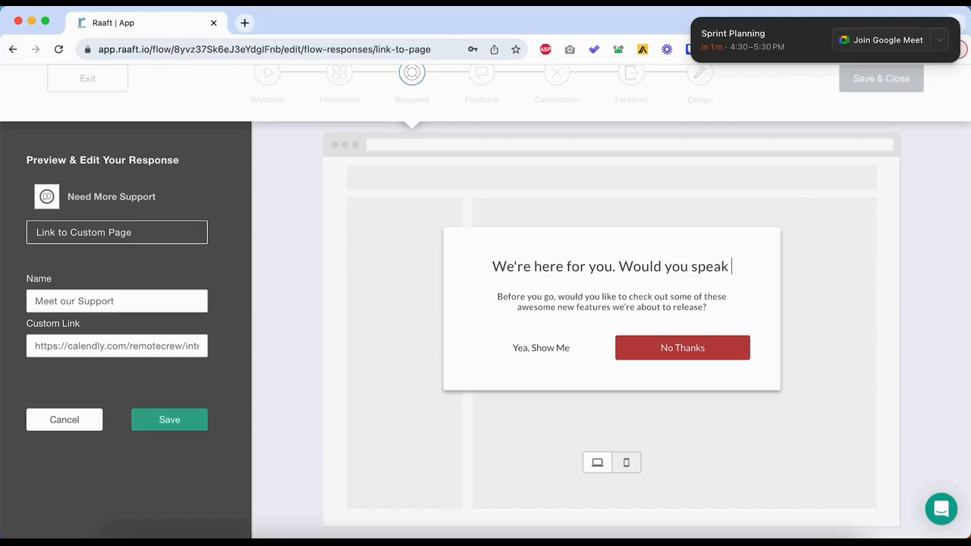
key(BackSpace)
key(BackSpace)
key(BackSpace)
key(BackSpace)
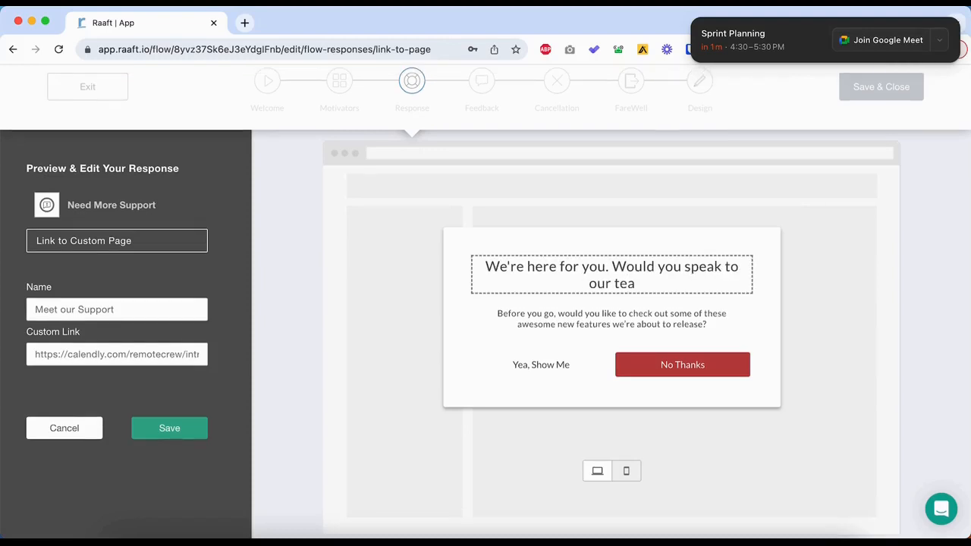
text(Support team)
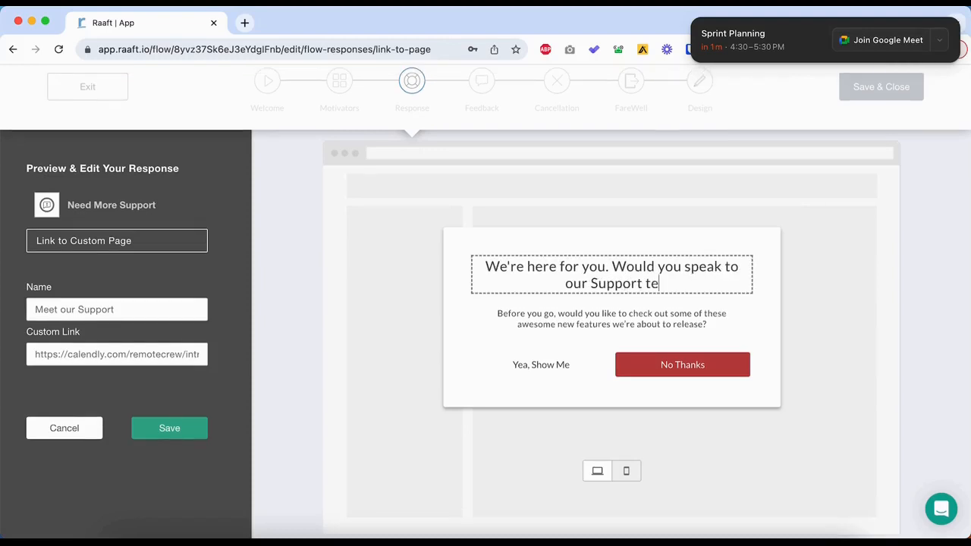
text(?)
Replace the body text with "We're sorry you faced issues. Please give us a chance to understand what those are and solve them for you.".
triple_click(607, 313)
text(We're sorry u)
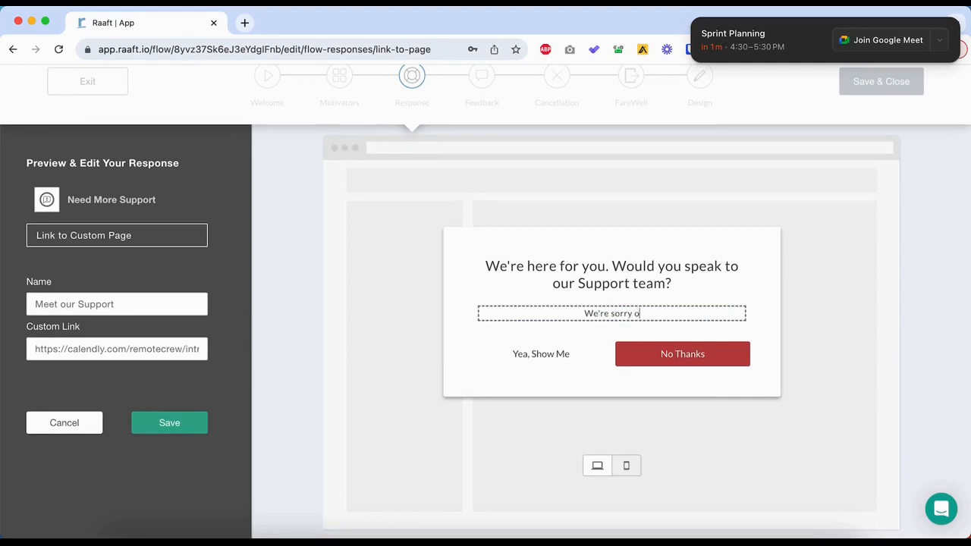
text(ou faced)
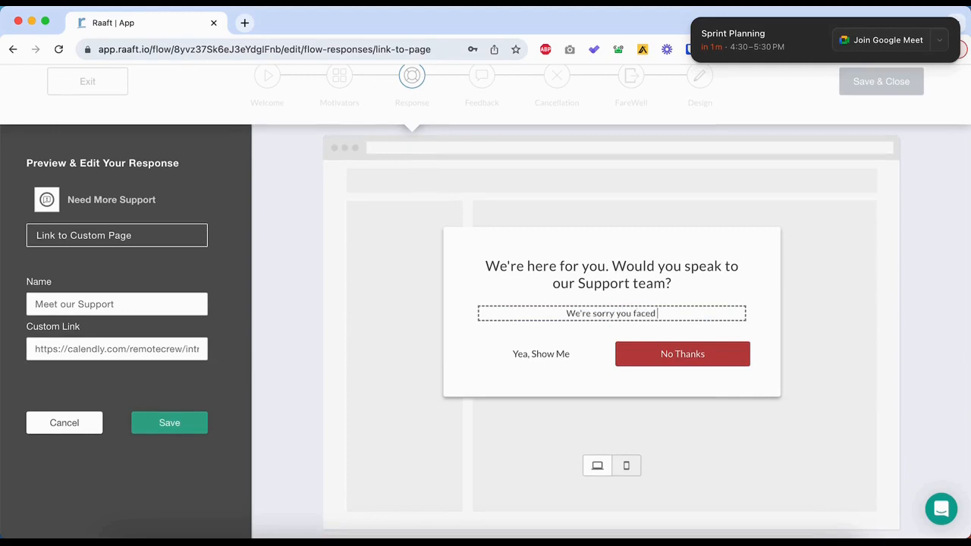
text( issues. Please )
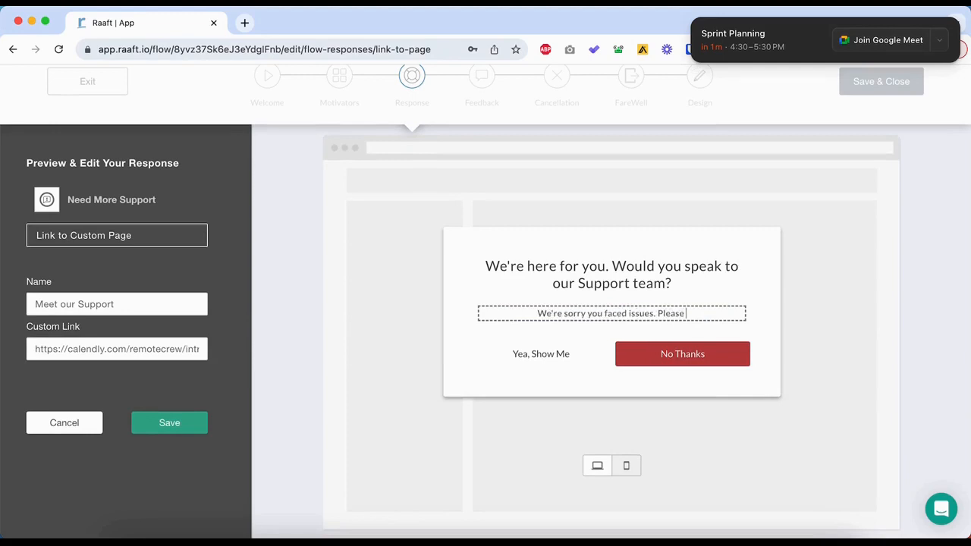
text(give us a chance to understand what)
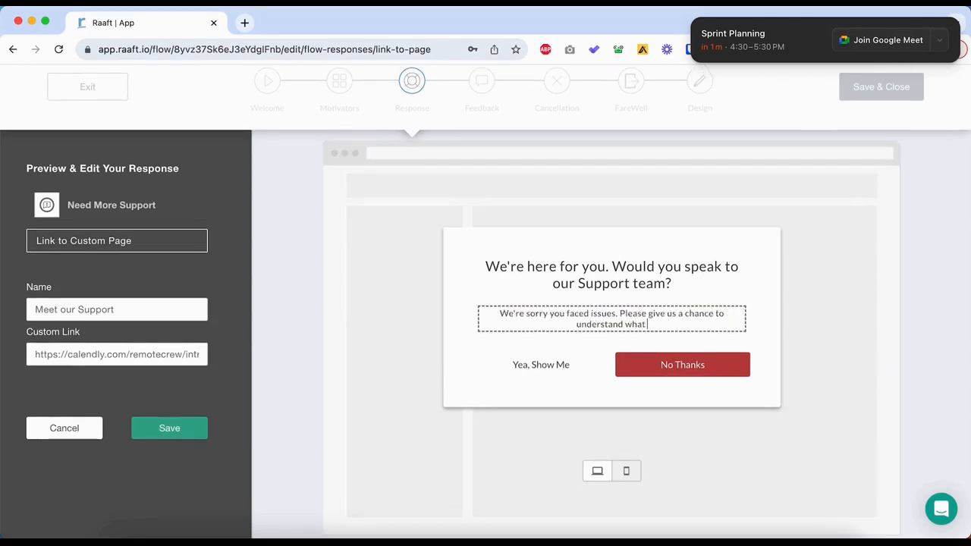
text( those ar)
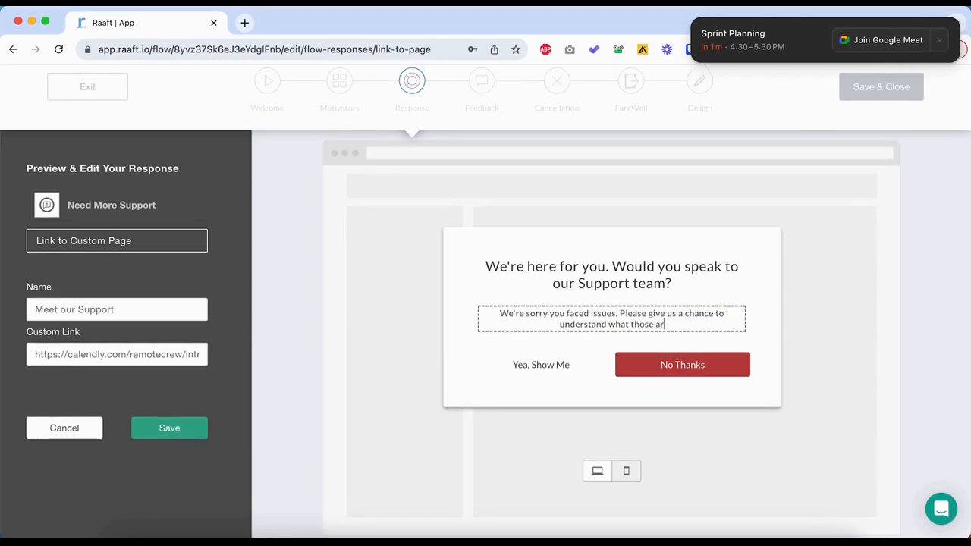
text(e and solve them)
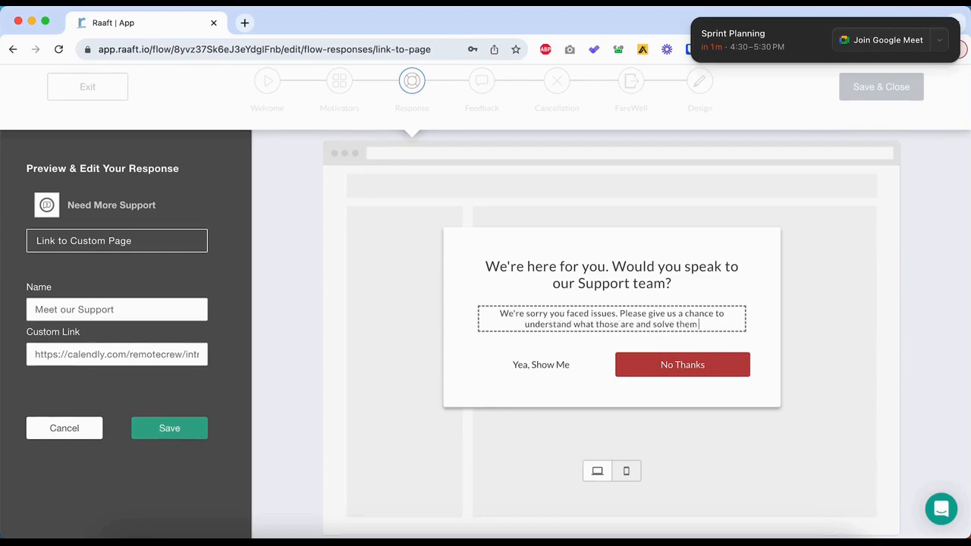
text( for you. Book a call woti)
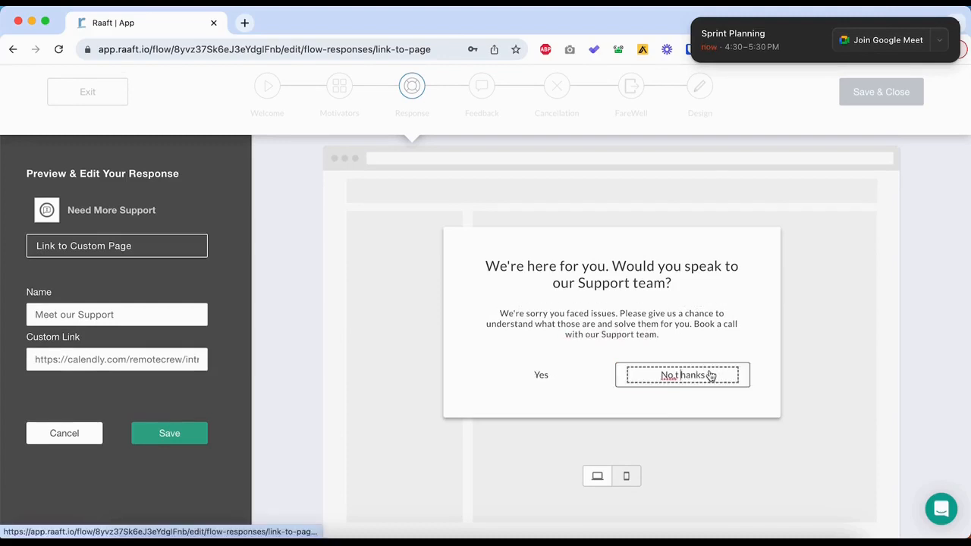
Append "Book a call with our Support team." to the body, label the buttons "Yes" and "No, thanks", and save the response.
text(,)
click(581, 419)
click(167, 433)
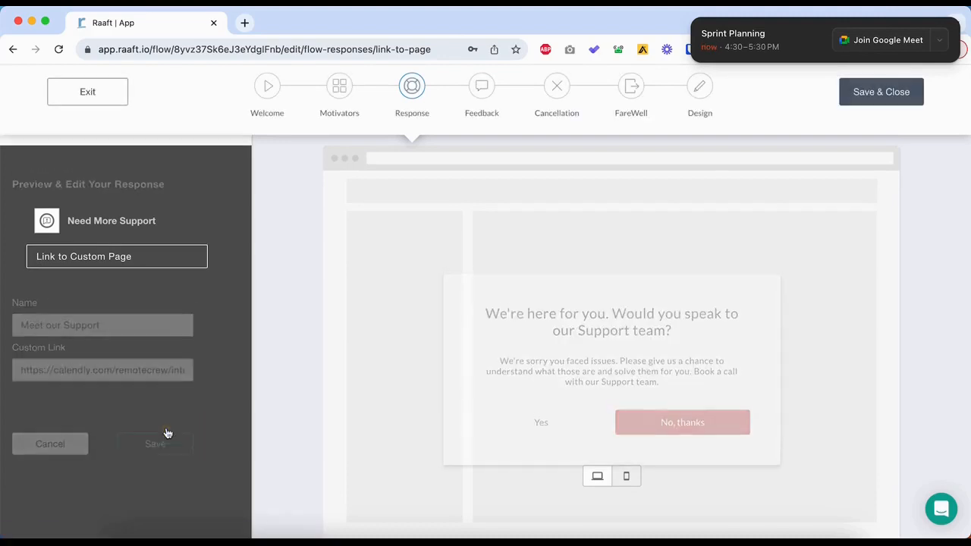
Continue to the Feedback stage of the flow and change its modal heading to "We value your Feedback".
scroll(227, 376, up, 1)
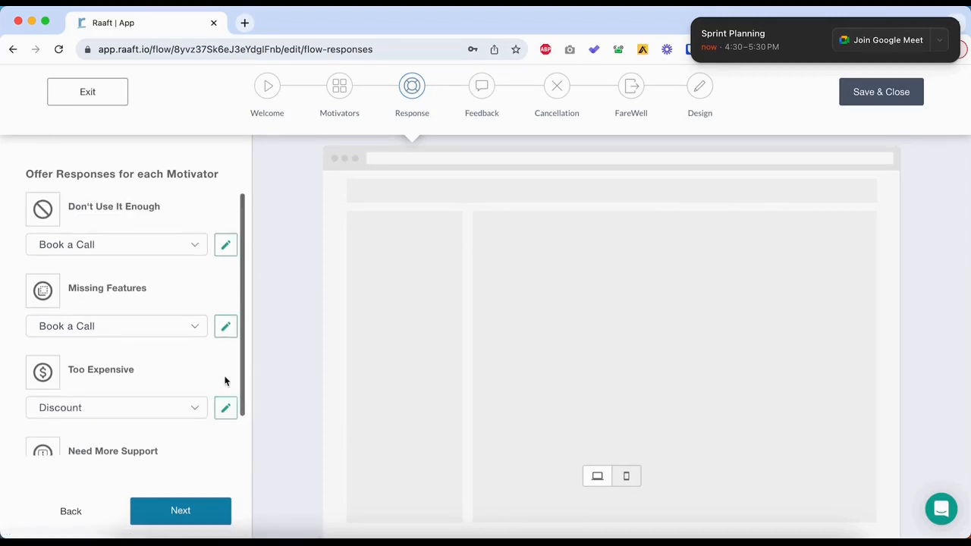
click(207, 517)
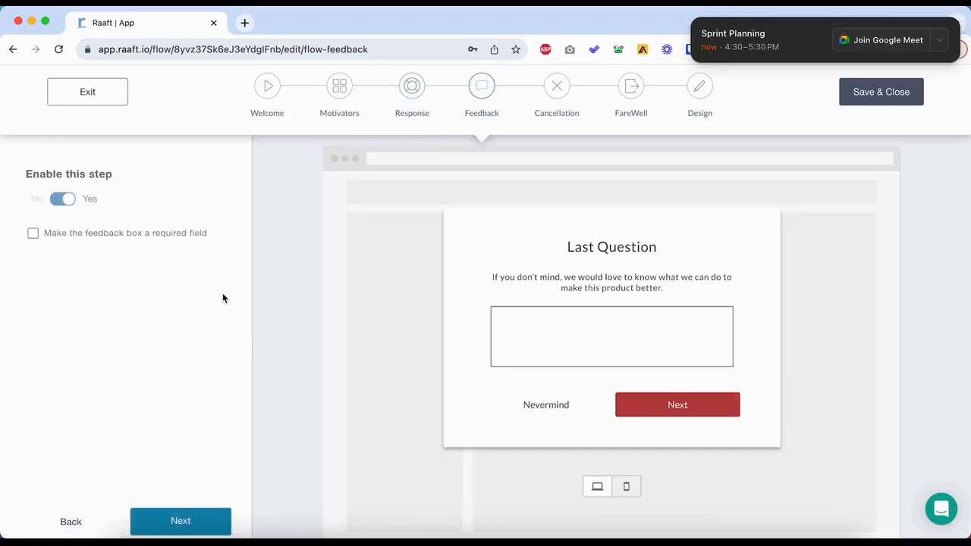
click(626, 247)
double_click(626, 247)
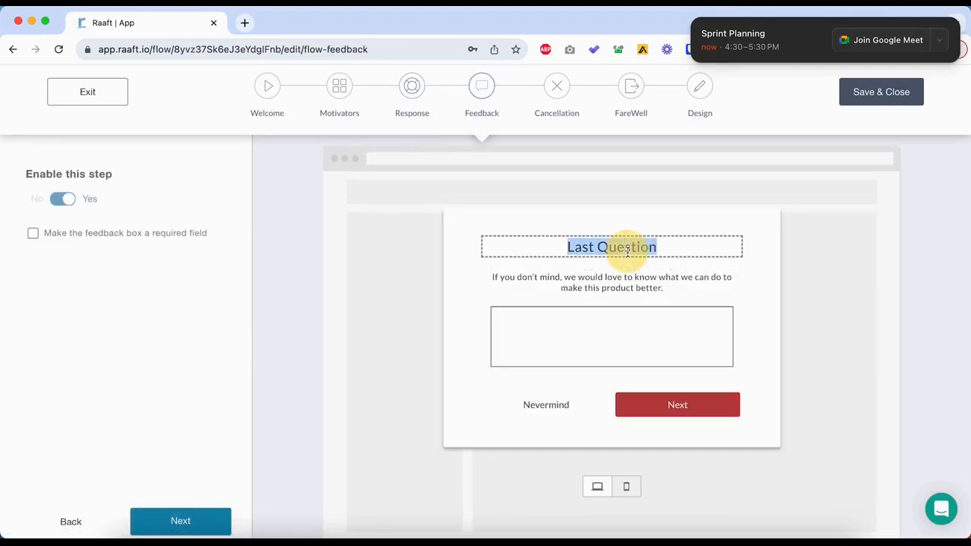
text(We value yoru)
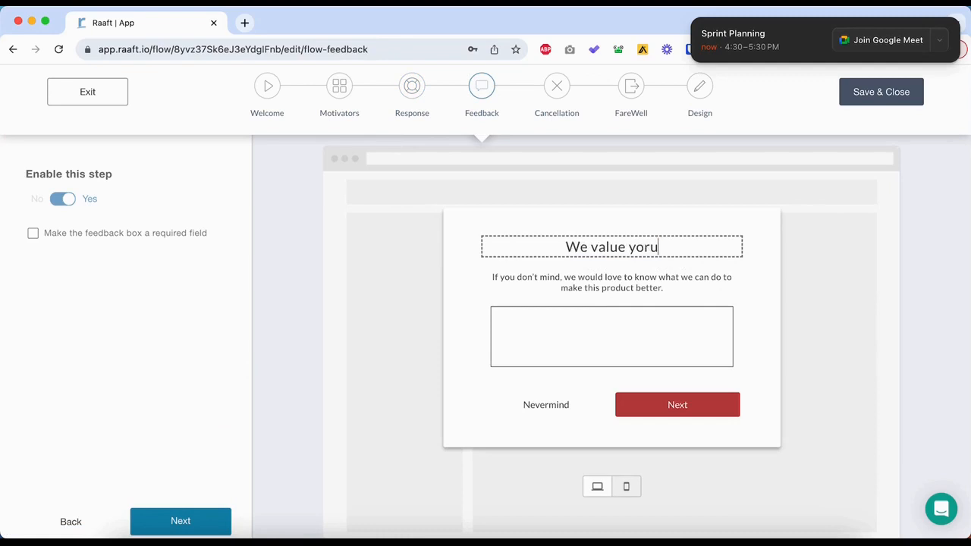
key(BackSpace)
key(BackSpace)
text(ur Feedback)
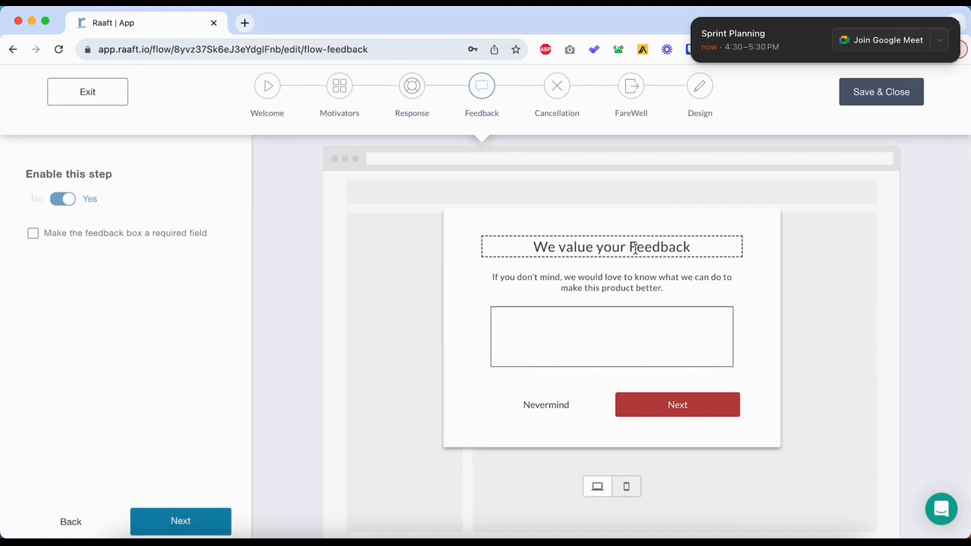
Edit the feedback body to end "we would love to know how we can make this product better. We read every answer.".
click(581, 281)
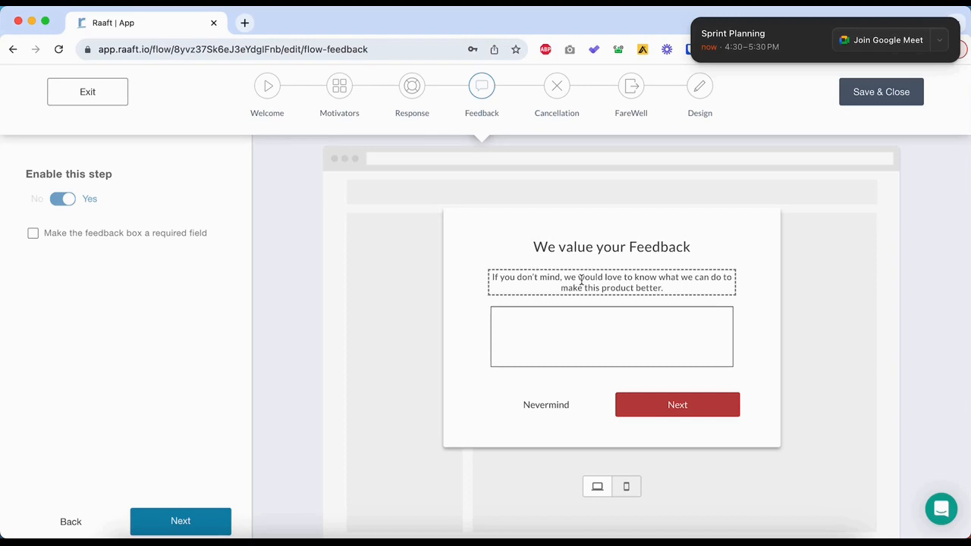
double_click(671, 277)
text(how)
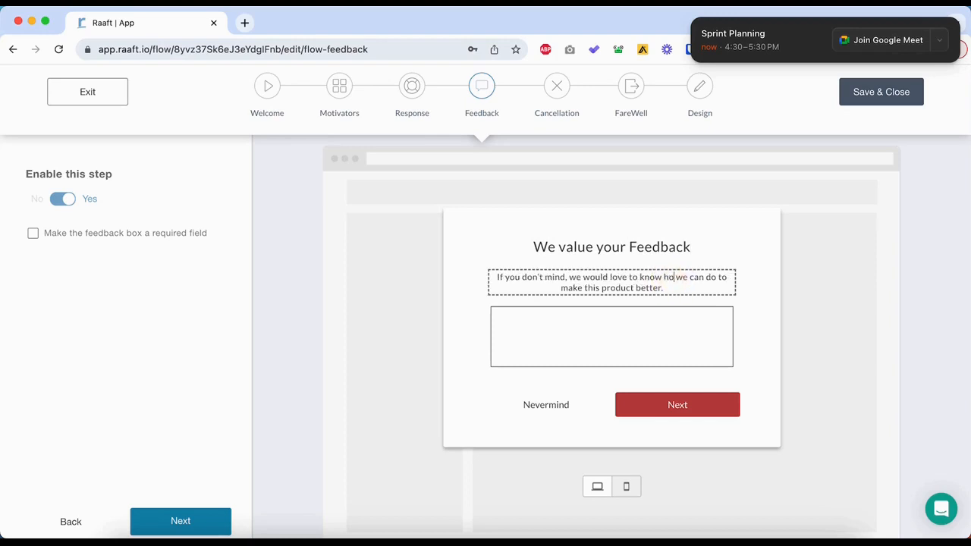
drag(710, 278, 757, 282)
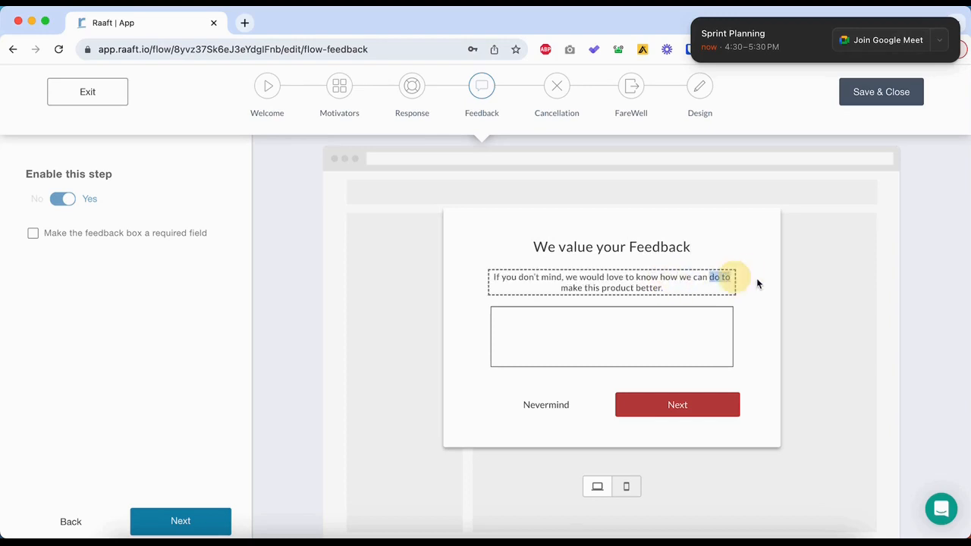
key(BackSpace)
click(659, 287)
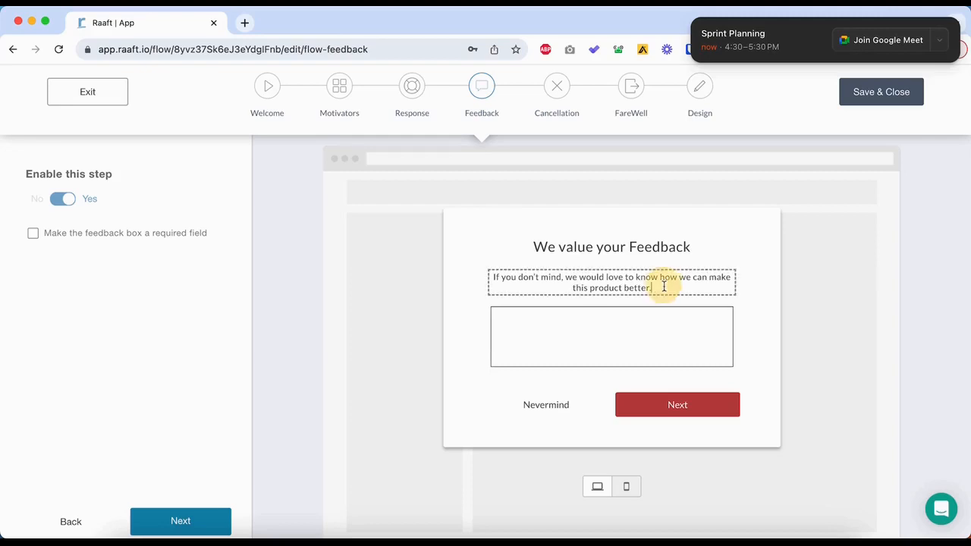
text(We read ever)
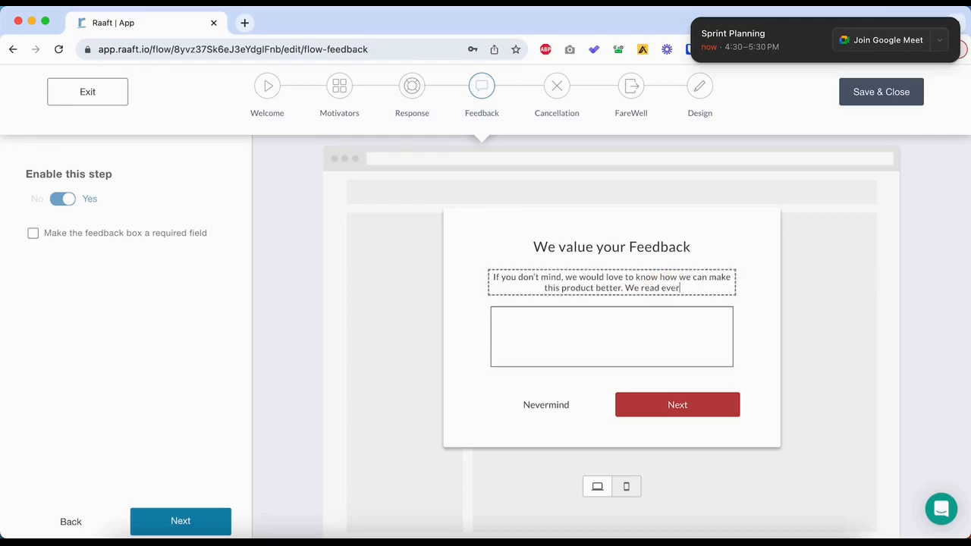
text(y answer.)
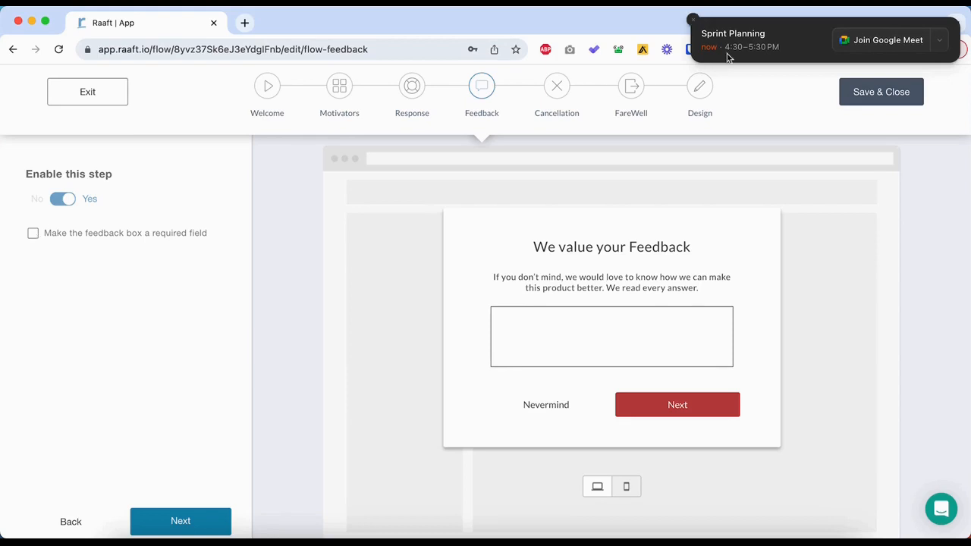
Dismiss the meeting reminder and make the feedback box a required field.
click(692, 22)
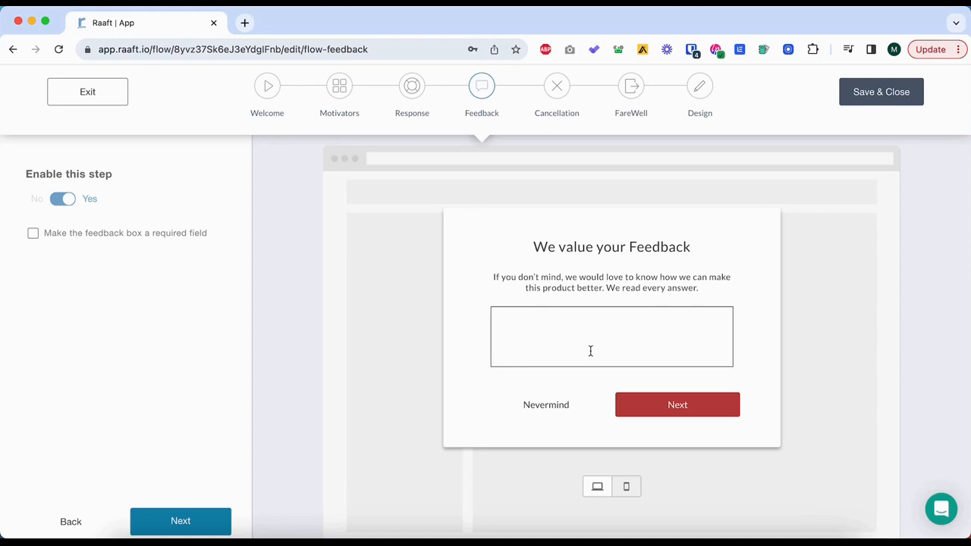
click(32, 235)
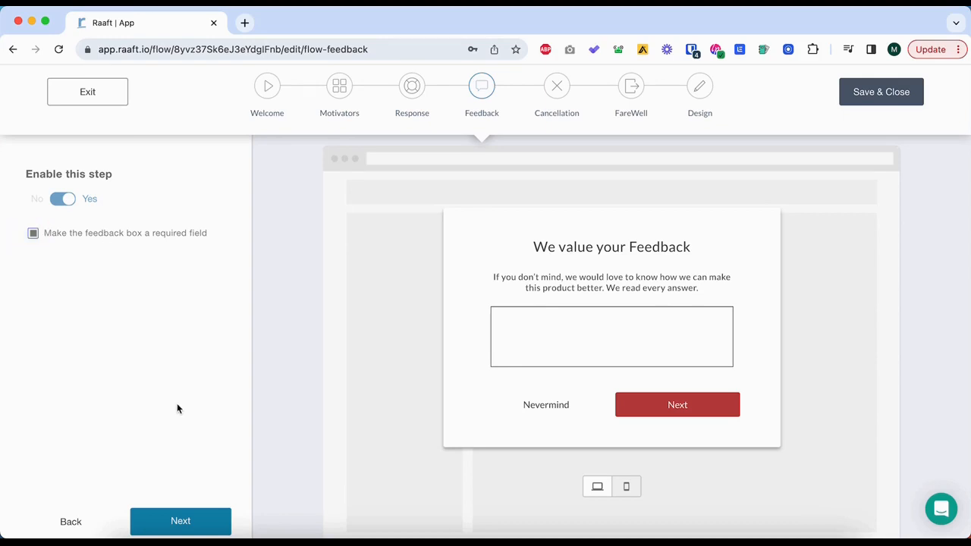
Continue to the Cancellation stage, choose Send an Email to Customer Support as the cancel action, and remove the acknowledgement check box.
click(211, 527)
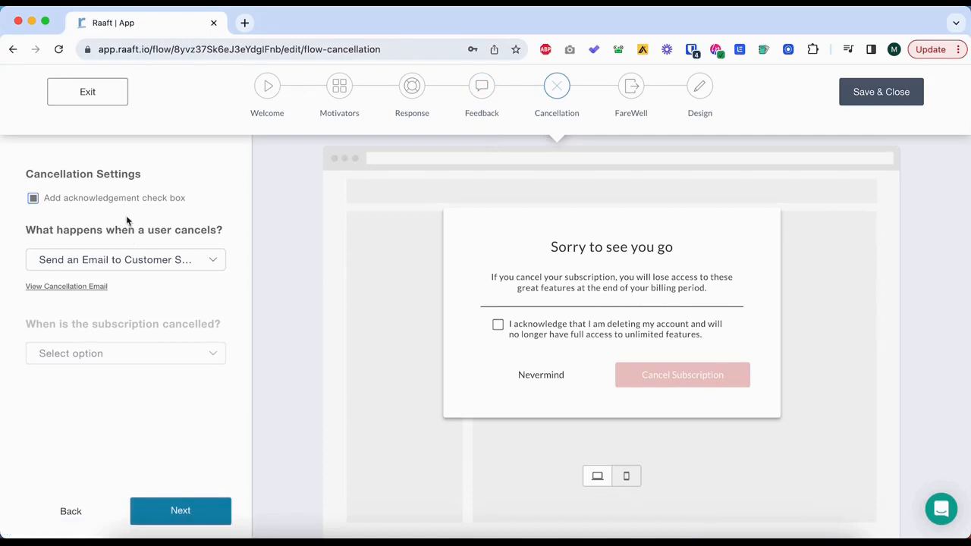
click(163, 259)
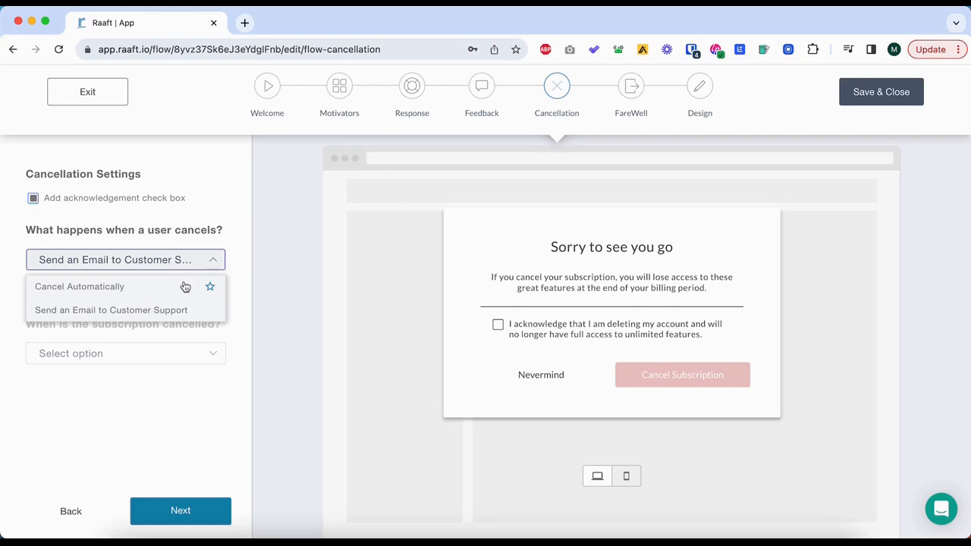
click(154, 312)
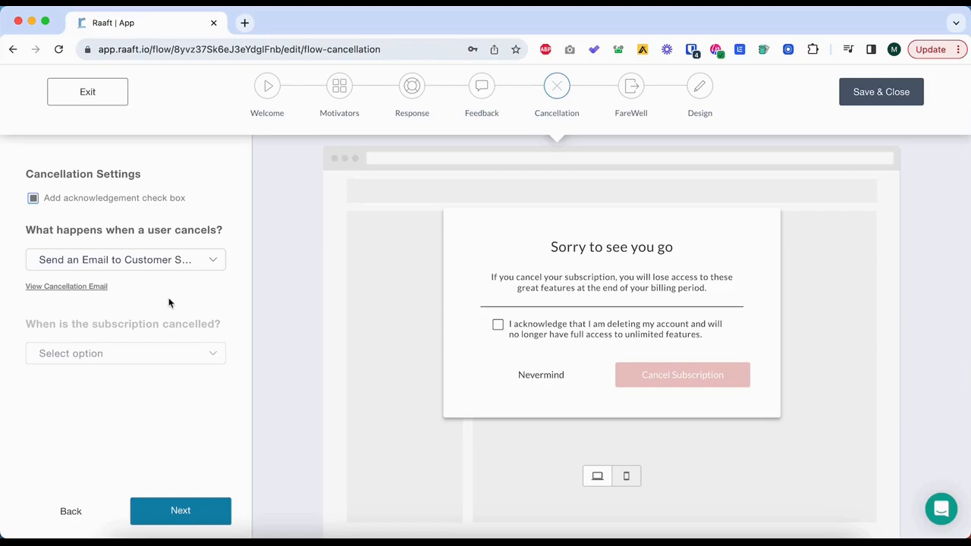
click(32, 198)
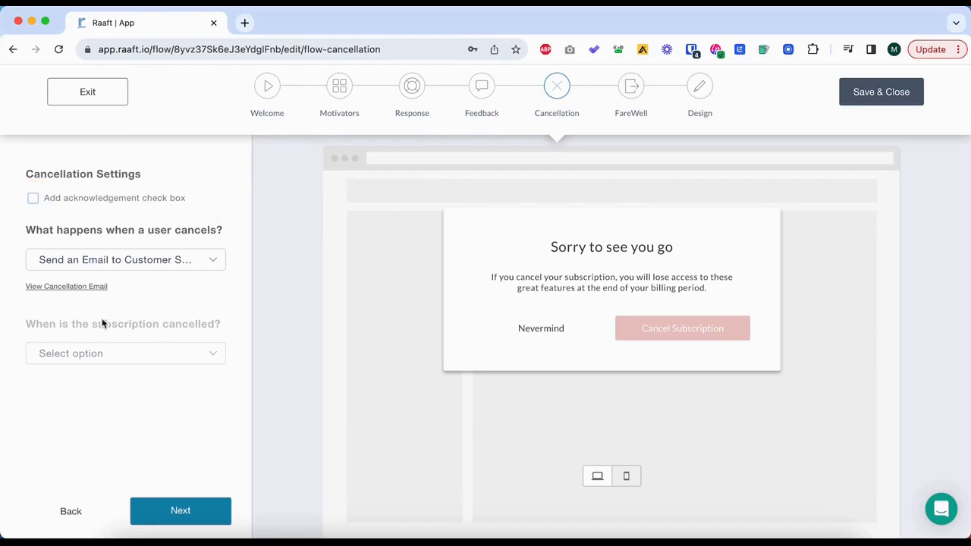
Go on to the Design stage of the flow and set the font color to black (000000).
click(181, 509)
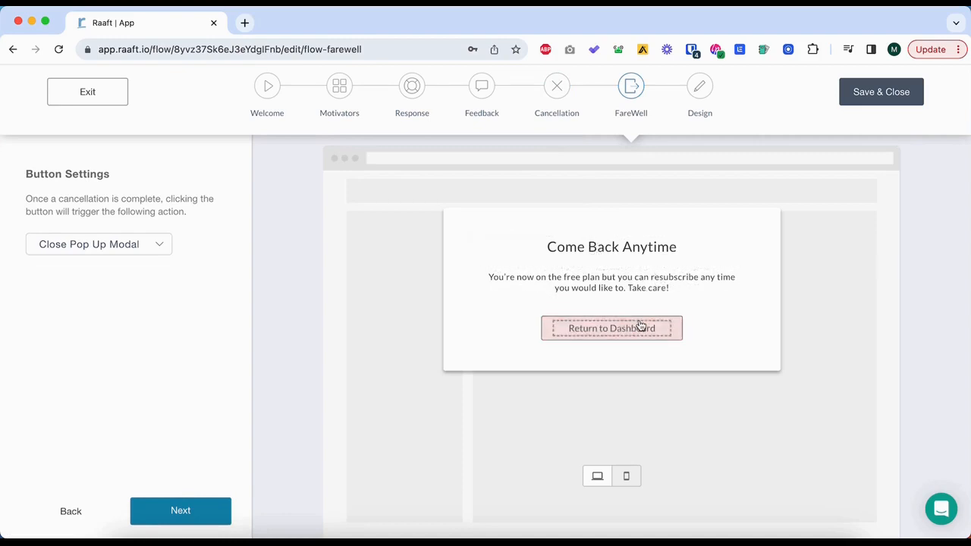
click(700, 91)
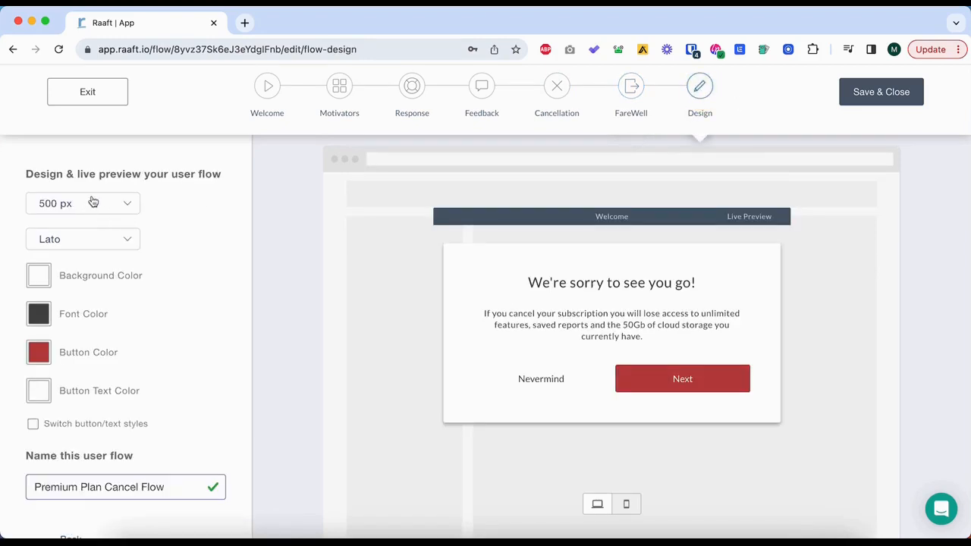
scroll(82, 255, down, 2)
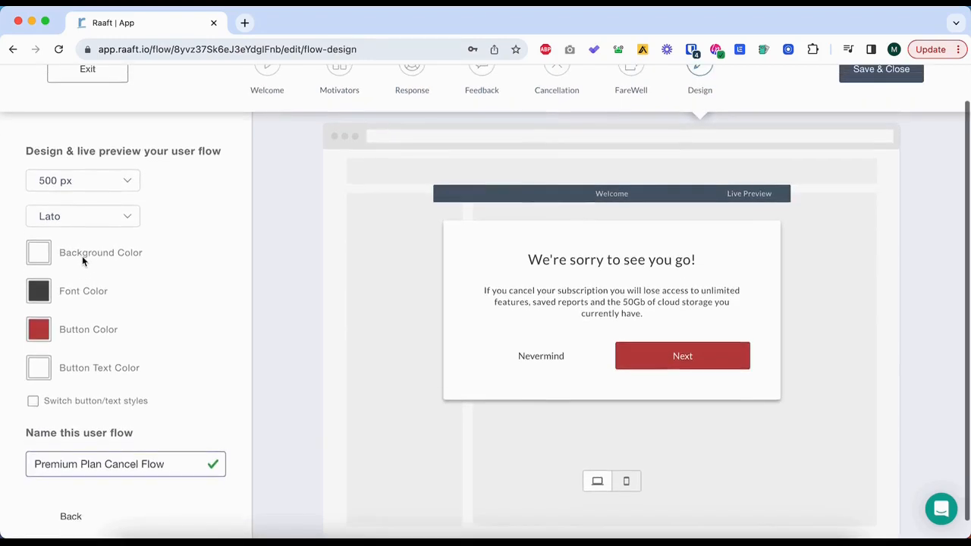
click(40, 310)
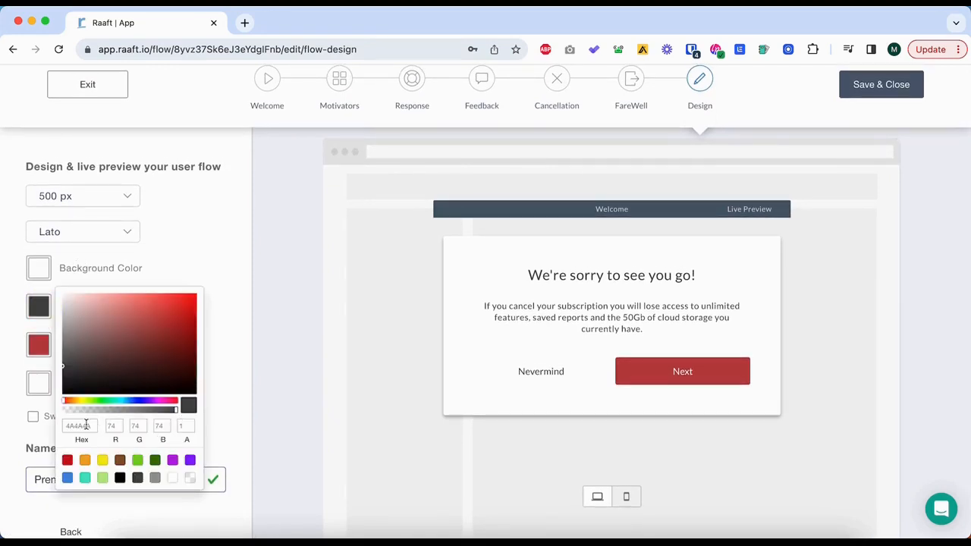
click(120, 477)
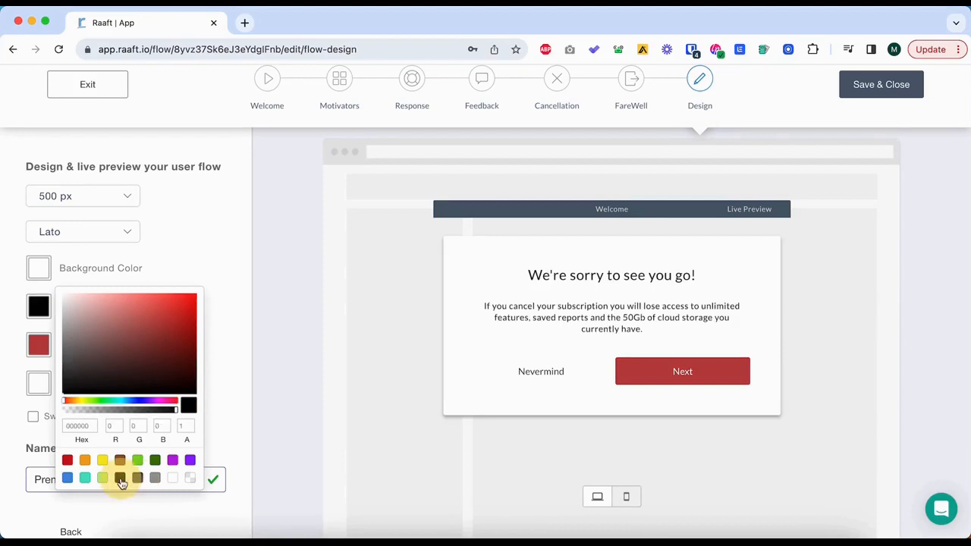
click(200, 277)
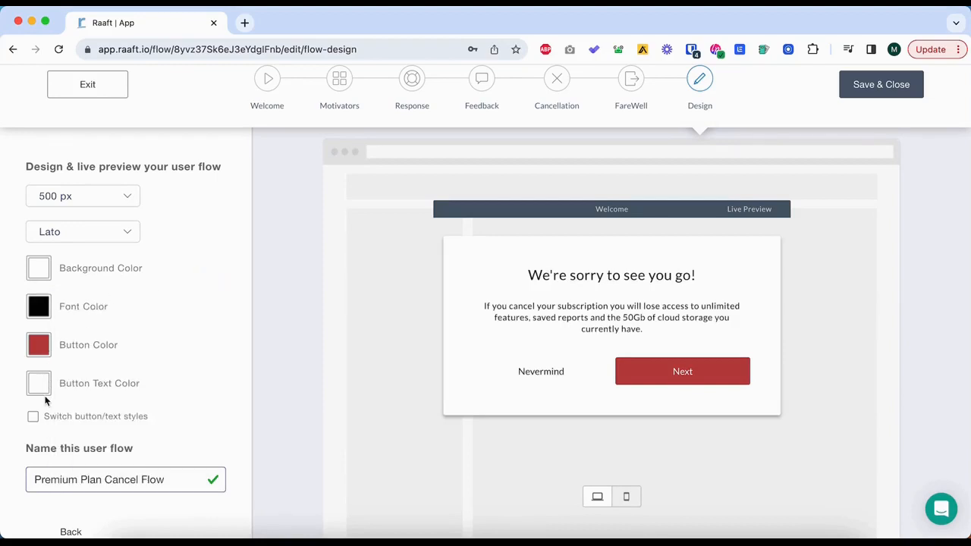
Rename the user flow to "Premium Plan Flow", then save and close it.
scroll(45, 399, down, 1)
drag(167, 446, 2, 447)
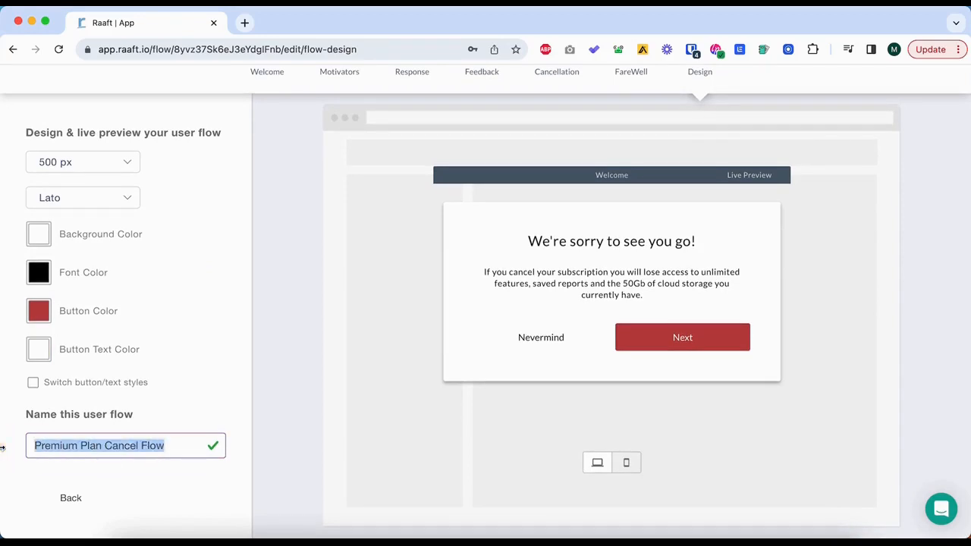
text(Premiu)
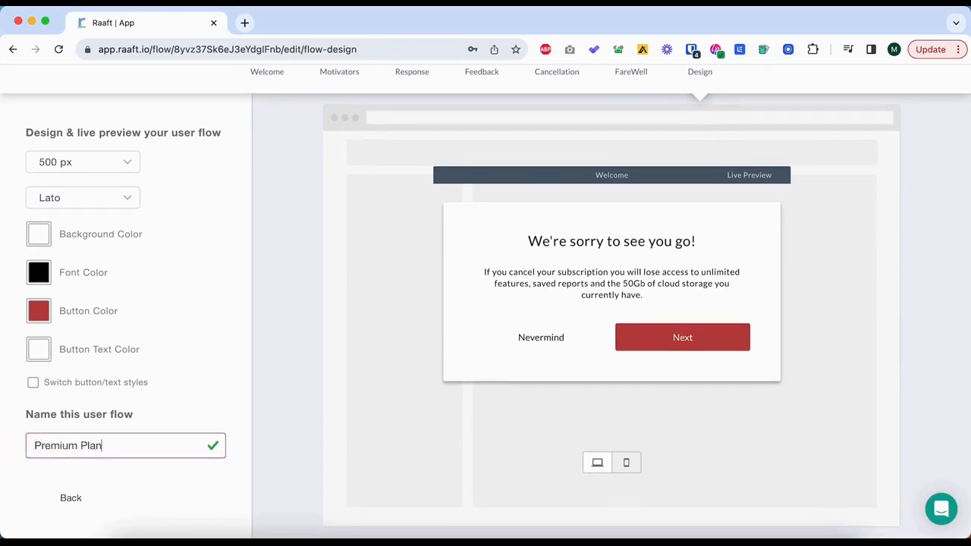
scroll(142, 366, up, 2)
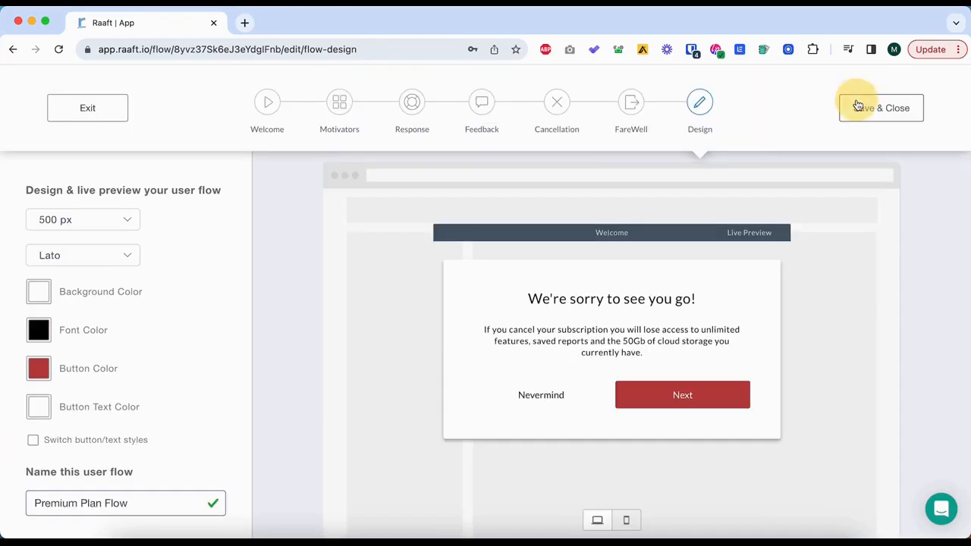
click(856, 106)
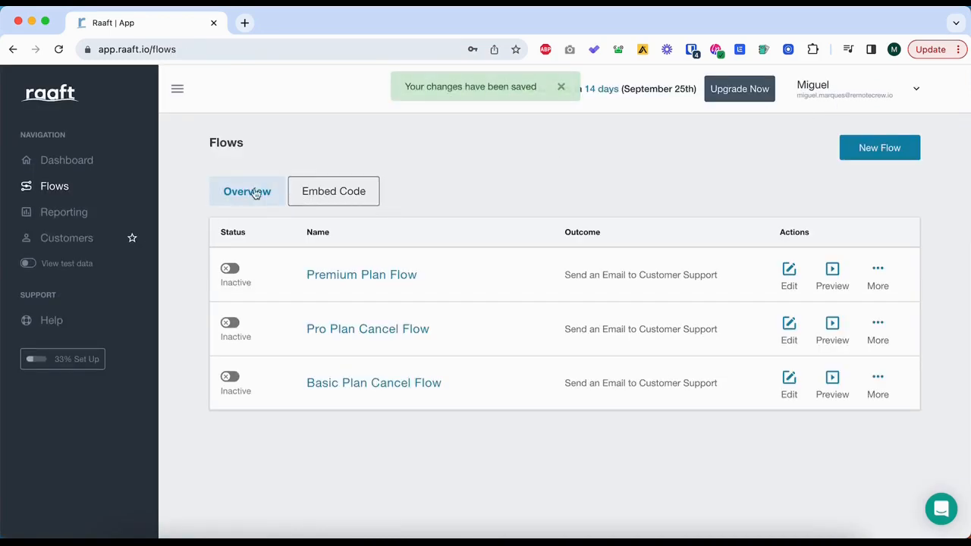
Visit the dashboard, return to the flows list, and activate the Premium Plan Flow, confirming the activation.
click(79, 163)
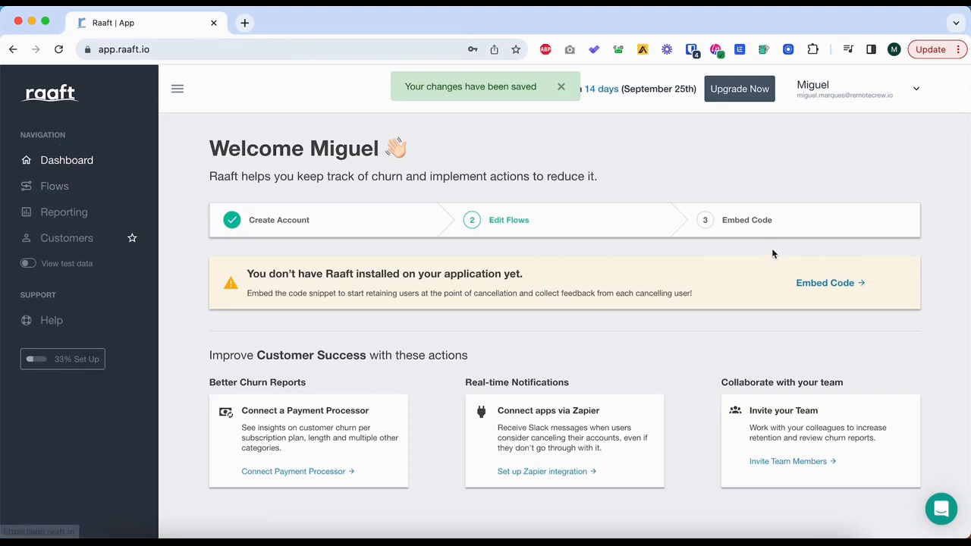
click(57, 192)
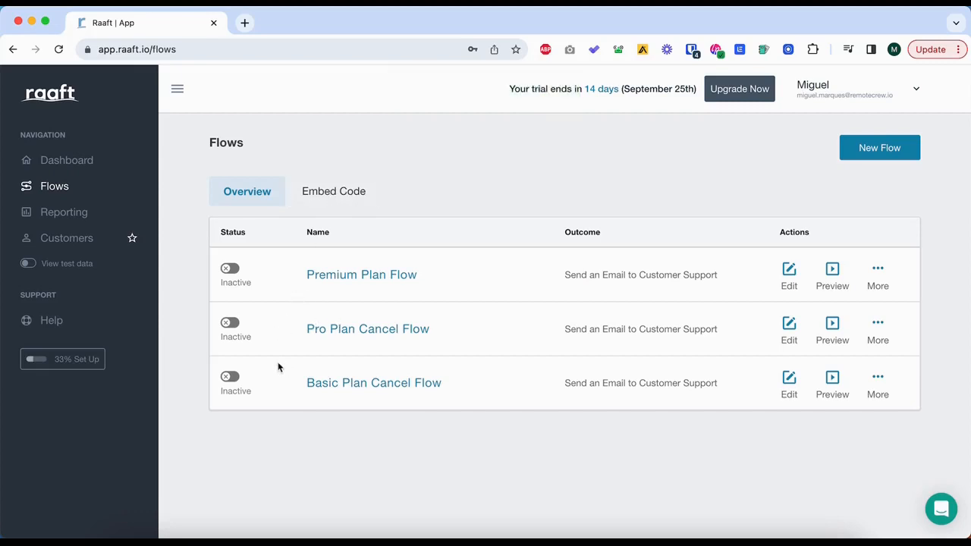
click(230, 273)
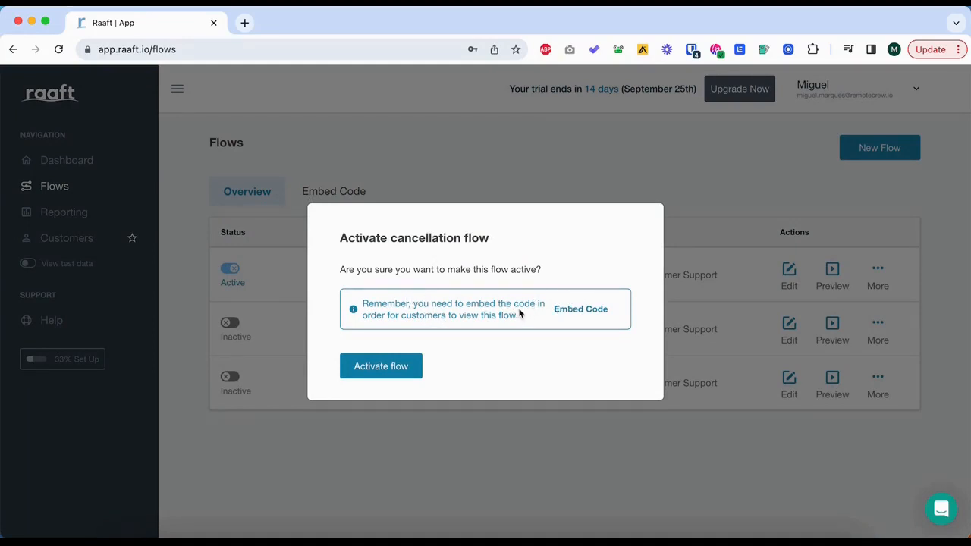
click(404, 367)
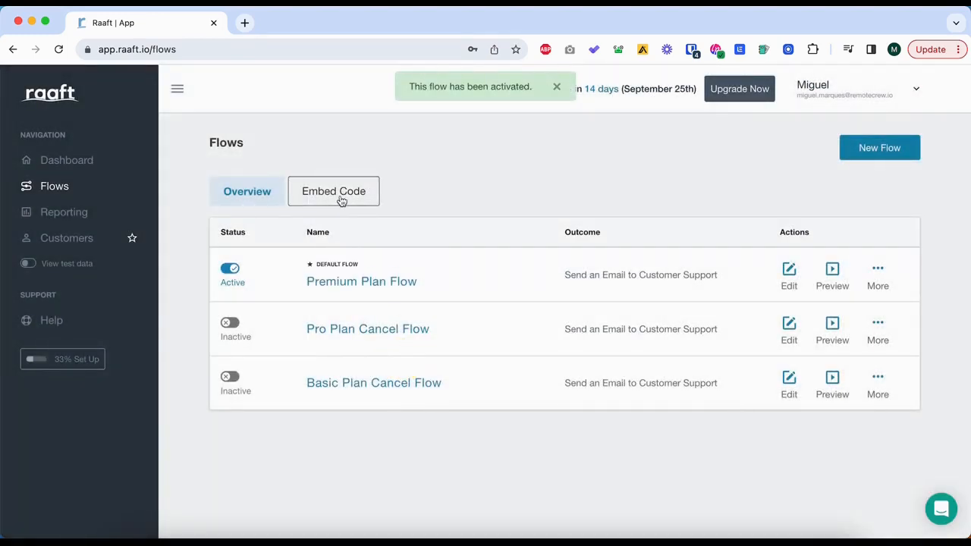
Open the embed code instructions and examine the embed script and the security token snippets.
click(341, 199)
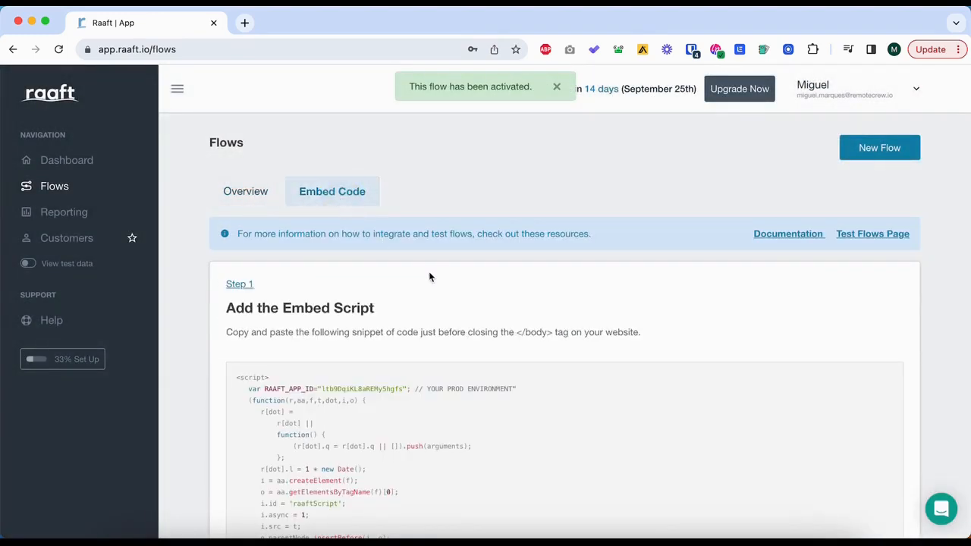
scroll(411, 218, down, 3)
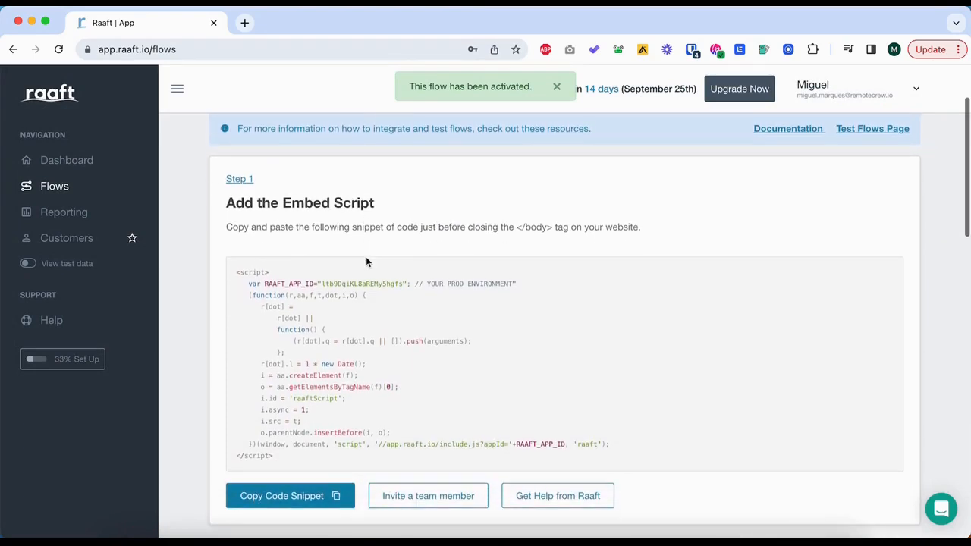
scroll(365, 256, down, 1)
scroll(366, 256, up, 3)
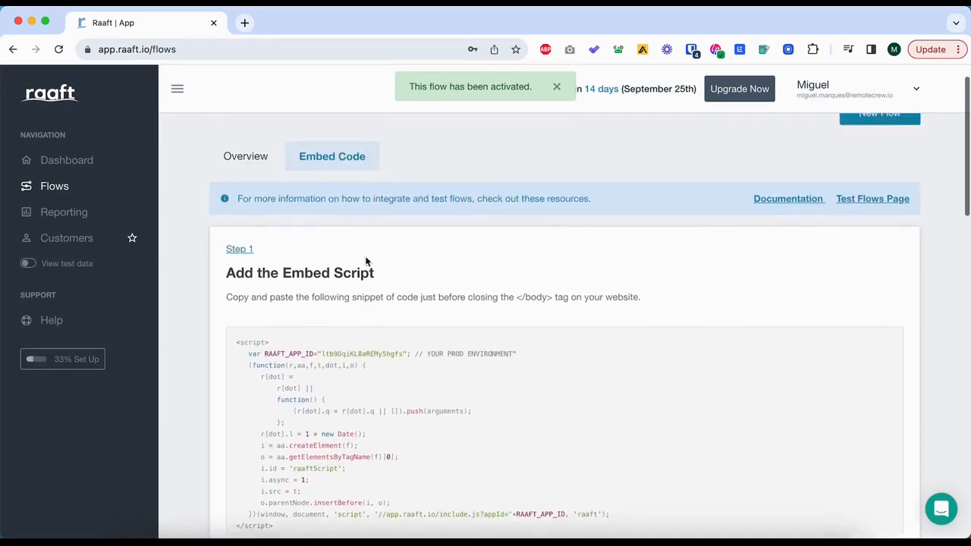
scroll(365, 256, down, 3)
scroll(365, 258, down, 1)
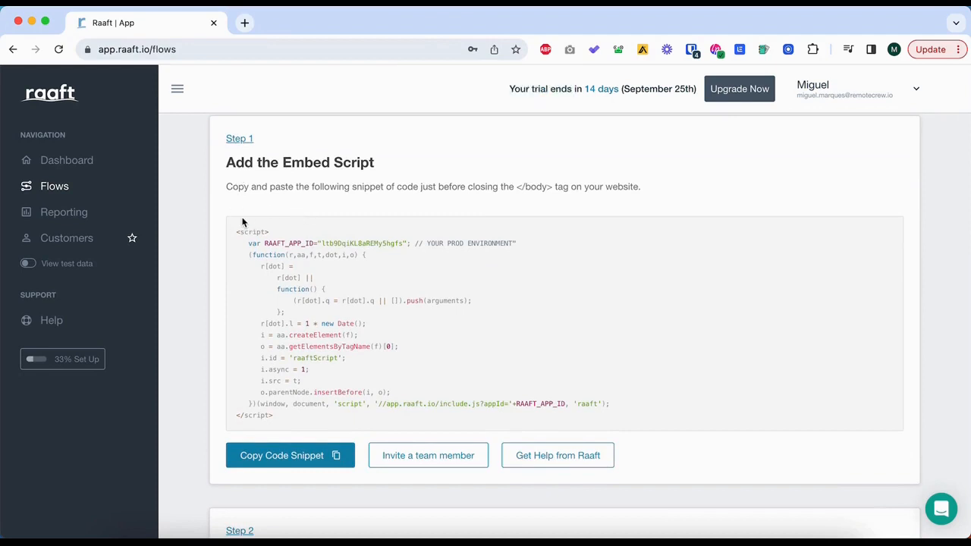
drag(242, 222, 336, 428)
scroll(336, 427, down, 5)
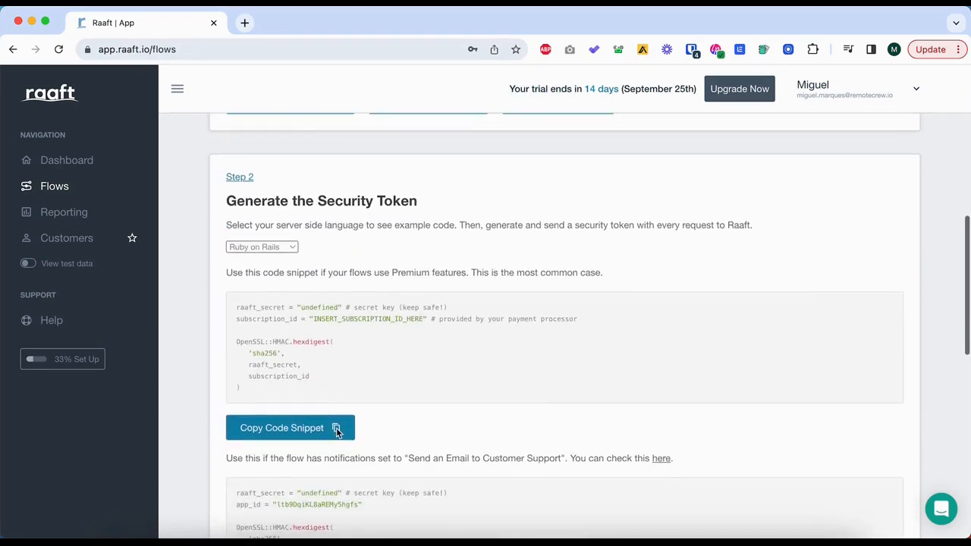
scroll(336, 429, down, 3)
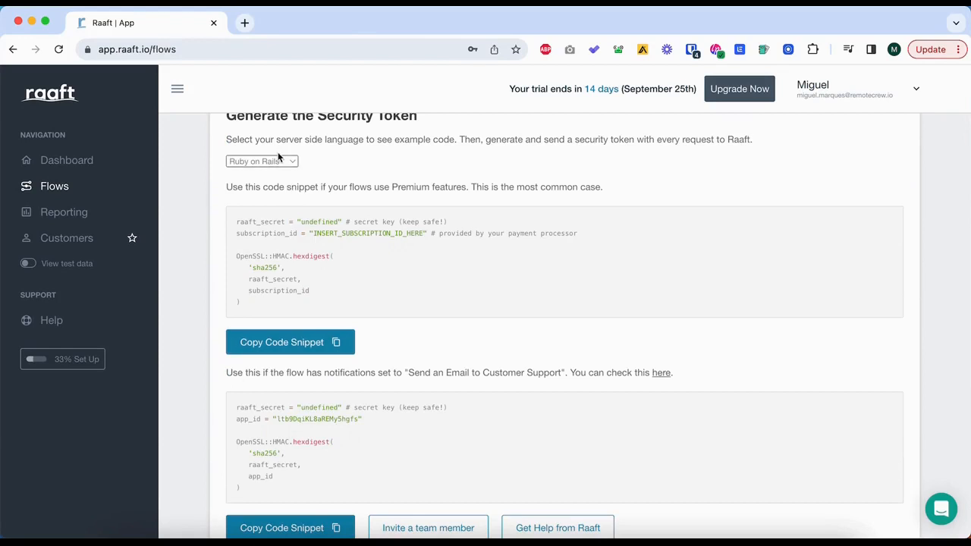
Show the security token example code in Node.js and in Django (Python), and look over the Launch your Flow snippets.
click(278, 159)
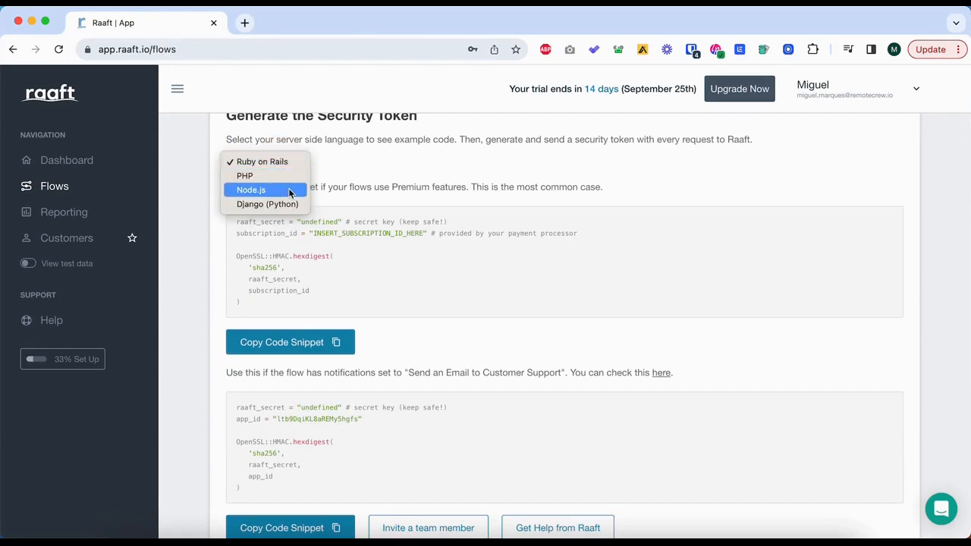
click(292, 191)
click(285, 167)
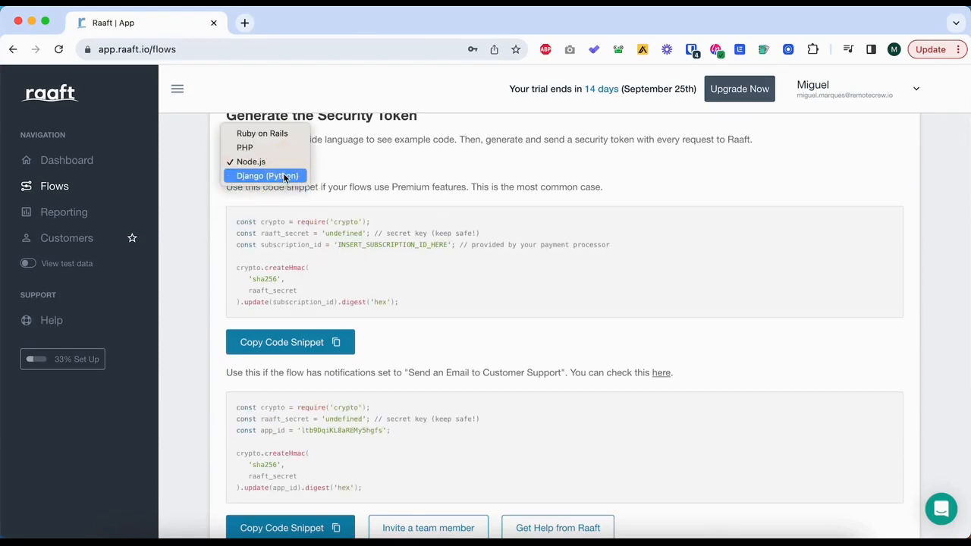
click(262, 175)
scroll(339, 334, up, 5)
scroll(338, 328, up, 3)
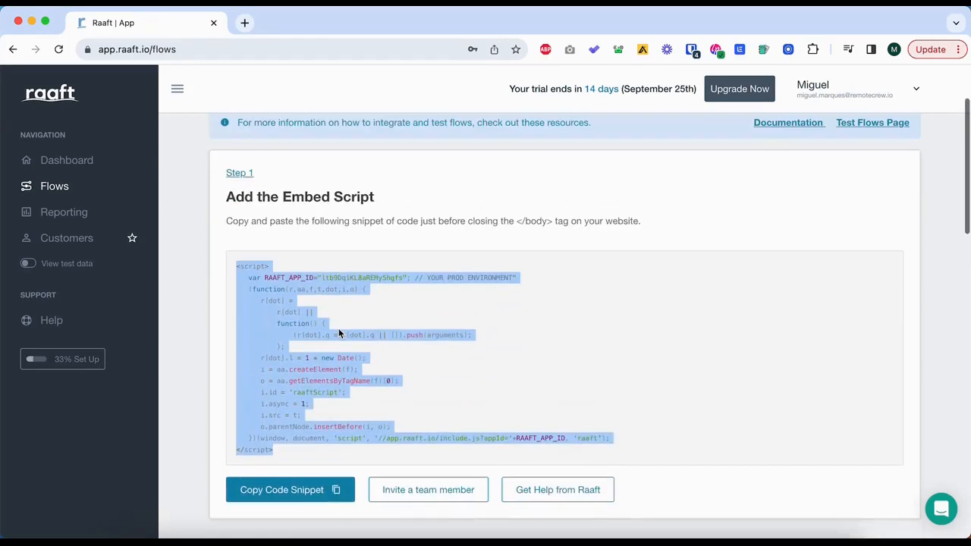
scroll(338, 327, down, 10)
scroll(339, 334, down, 5)
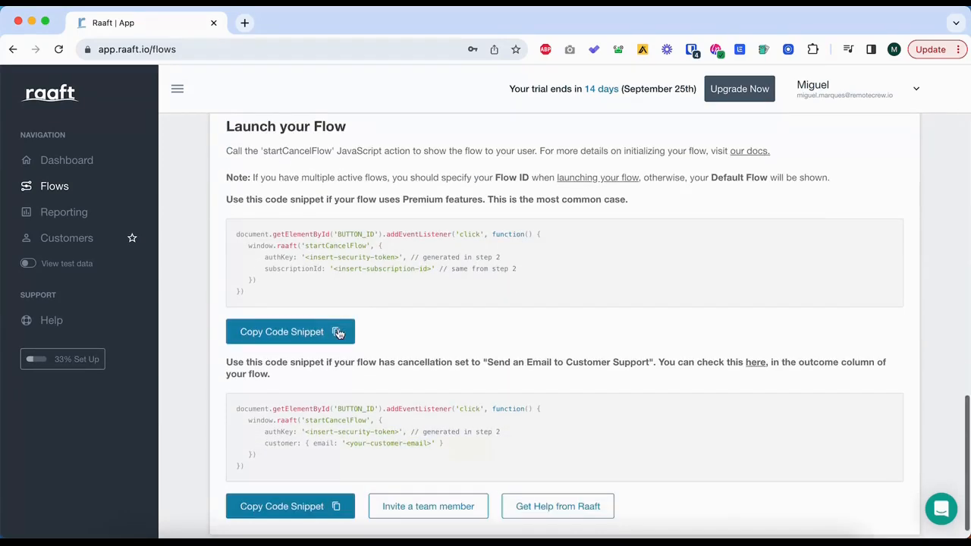
Open the Test Flows Page and choose Premium Plan Flow as the active flow to test.
scroll(330, 314, up, 3)
scroll(309, 256, up, 15)
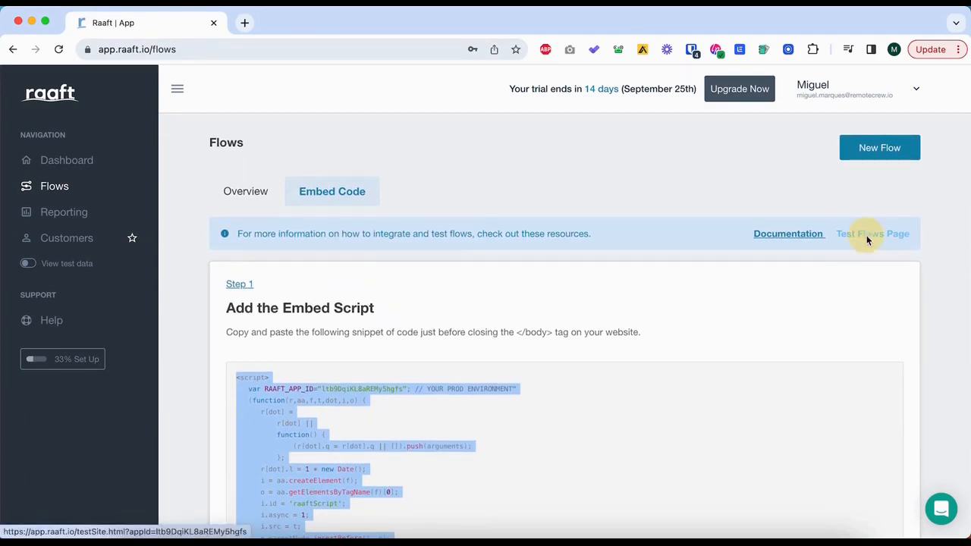
click(866, 235)
click(622, 169)
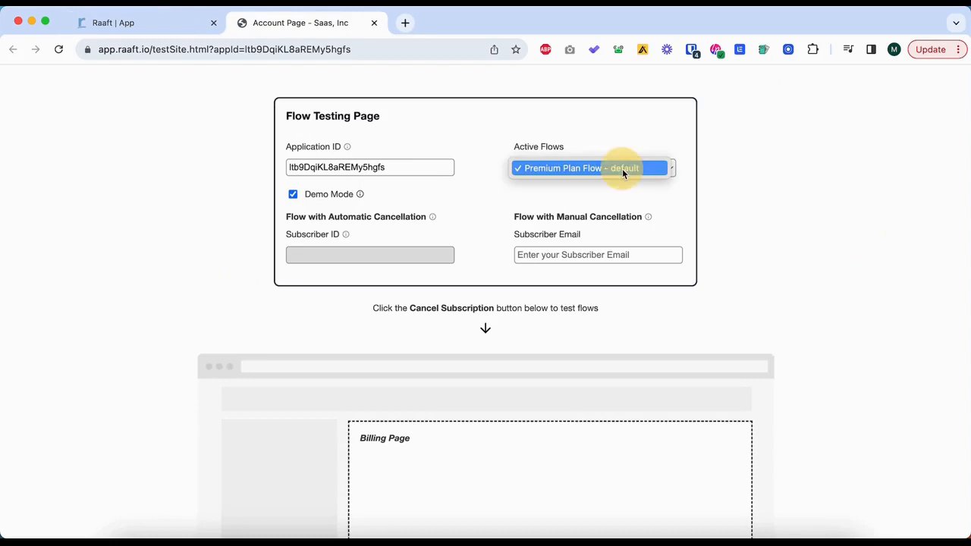
click(622, 168)
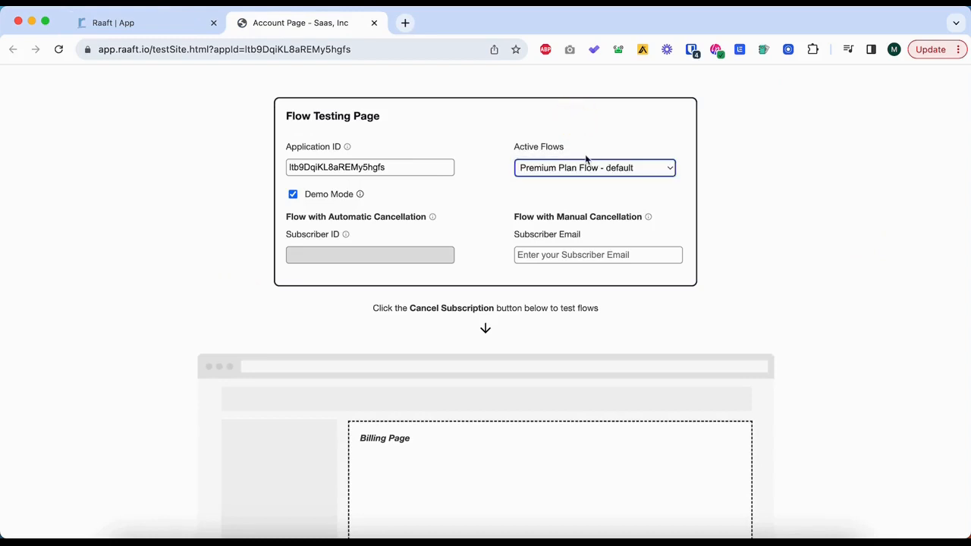
Enter a test subscriber's email for manual cancellation and launch the cancellation flow from the sample billing page.
click(567, 254)
scroll(559, 248, down, 1)
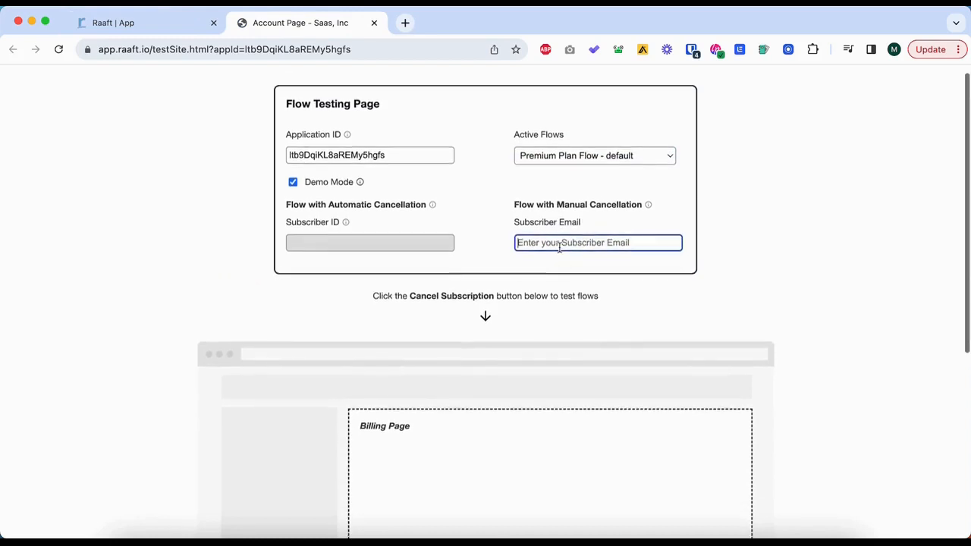
scroll(559, 248, up, 1)
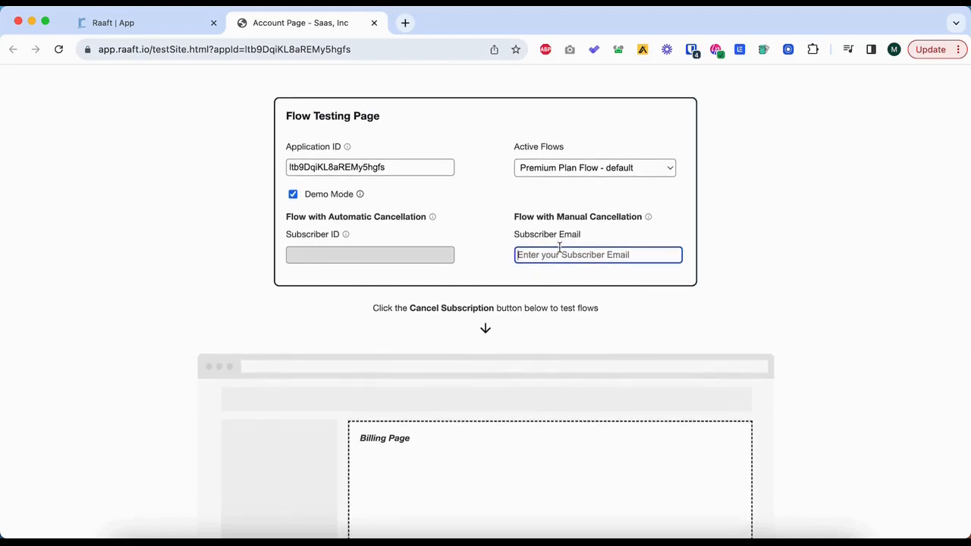
text(test@user.com)
scroll(642, 306, down, 5)
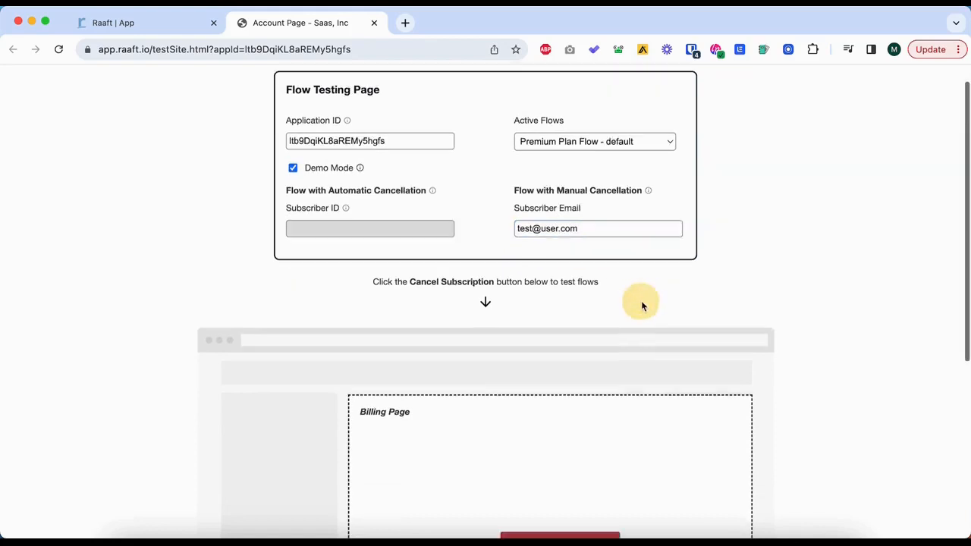
click(549, 376)
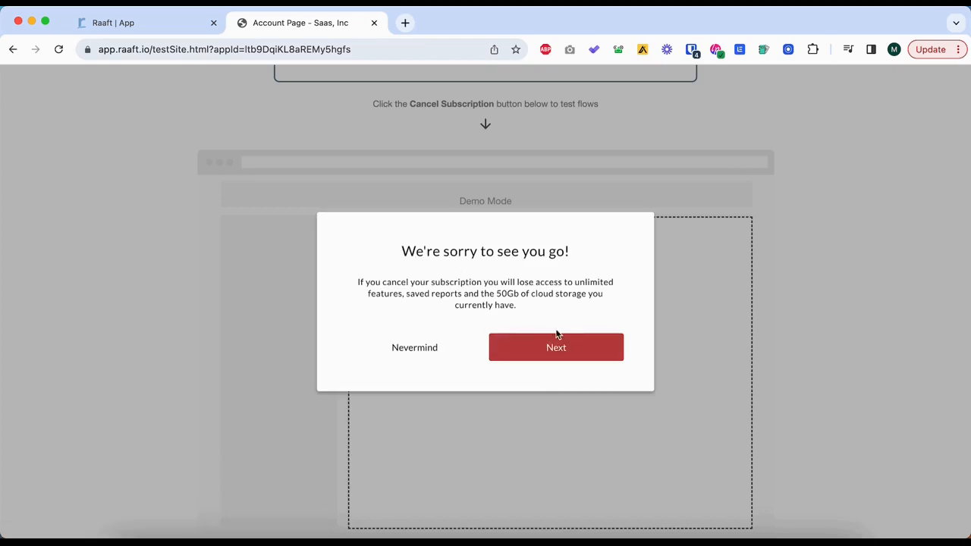
Go through the test cancellation flow with Too Expensive as the reason and accept the free month offer.
click(556, 347)
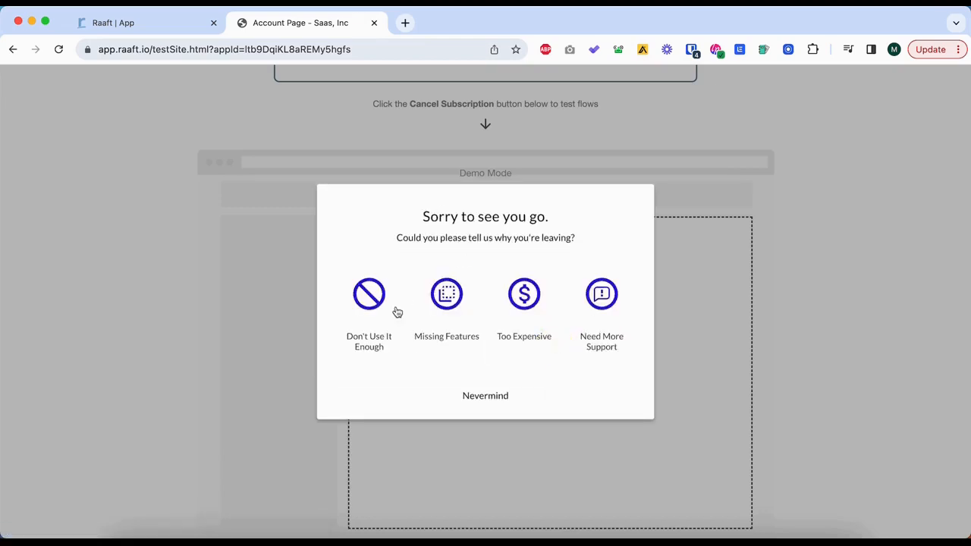
click(520, 298)
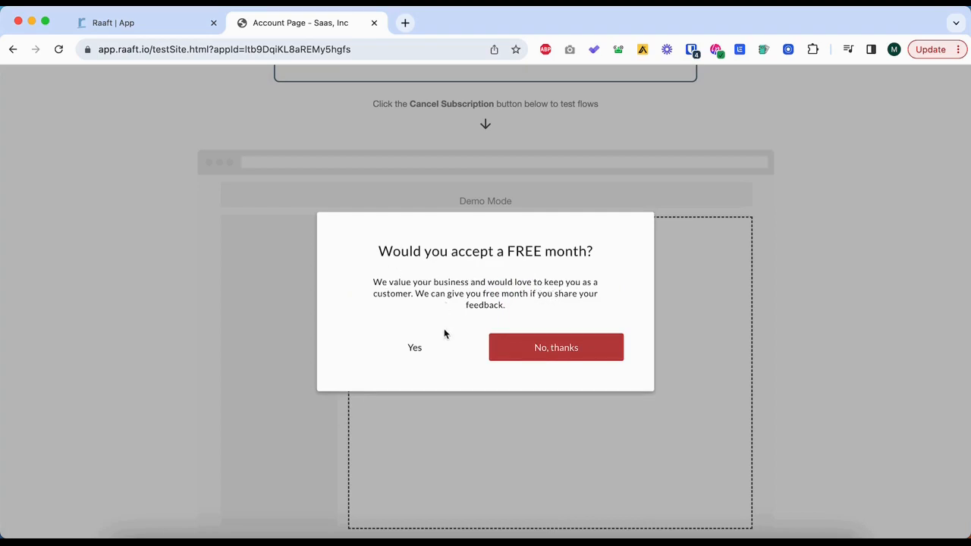
click(414, 349)
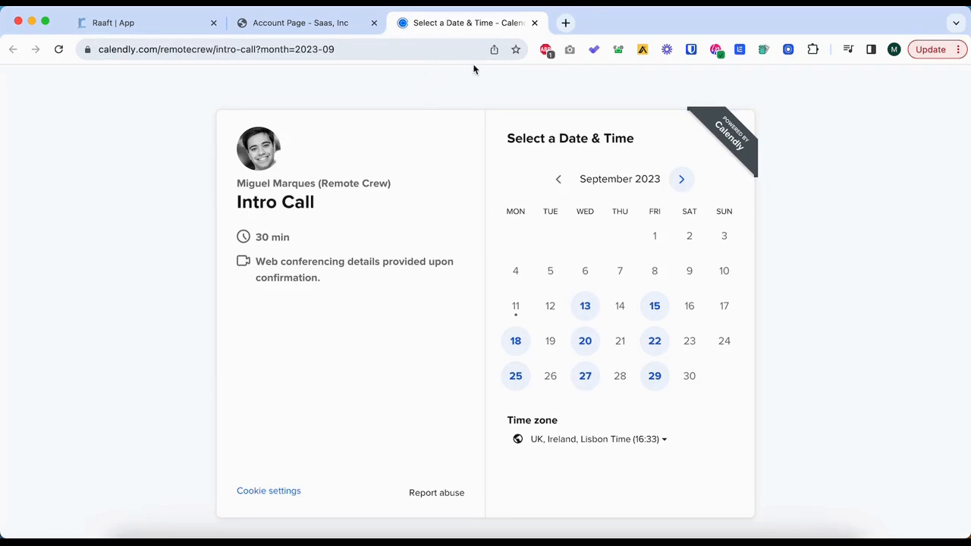
Relaunch the cancellation flow from the test billing page, give Too Expensive as the reason and decline the free month.
click(265, 24)
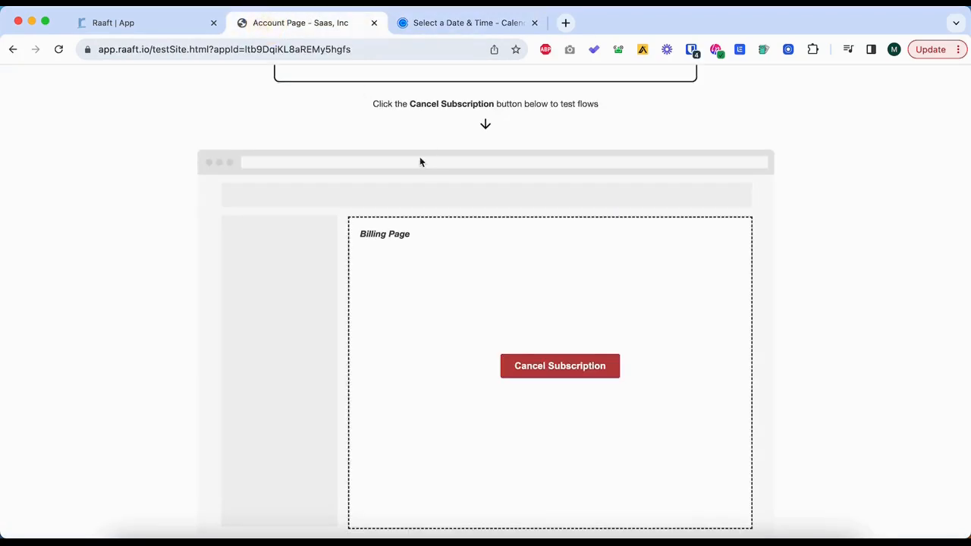
click(566, 364)
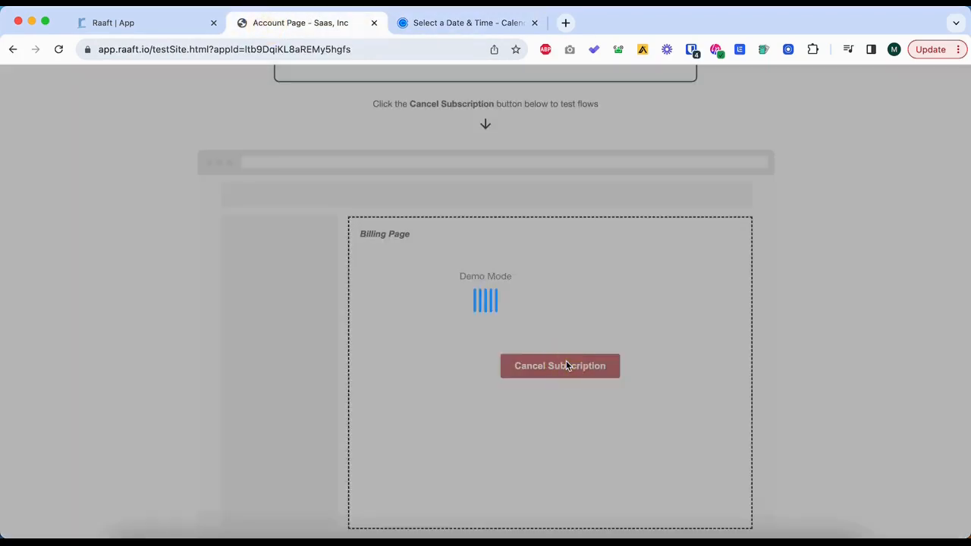
click(549, 346)
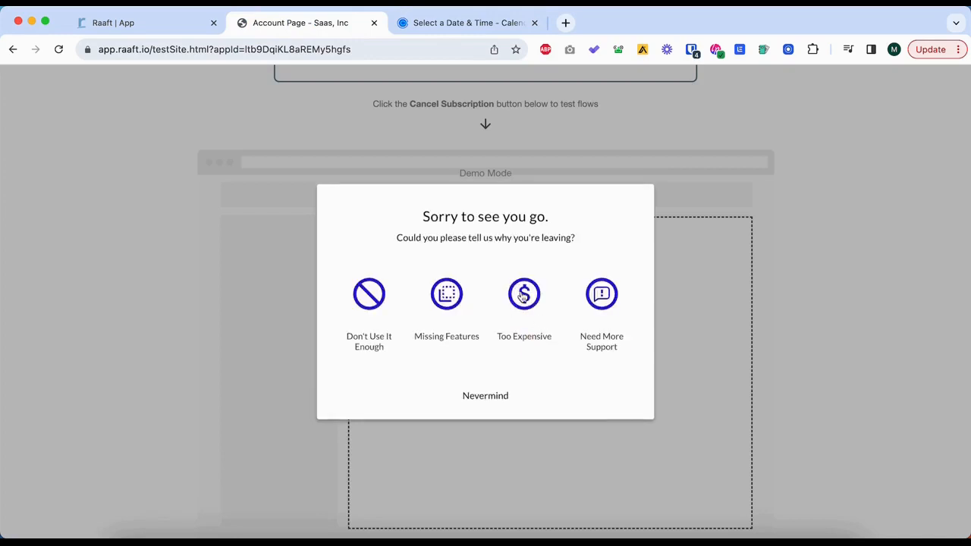
click(523, 297)
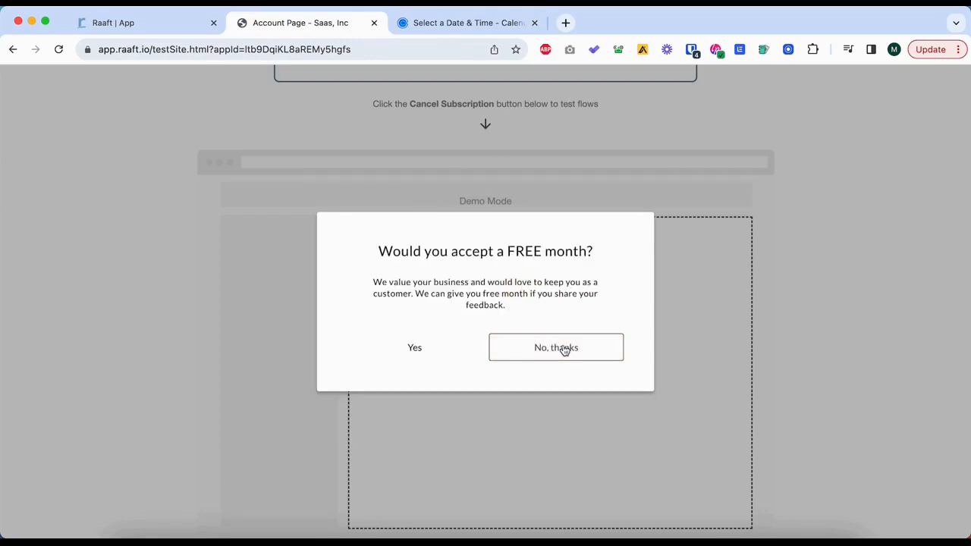
click(564, 349)
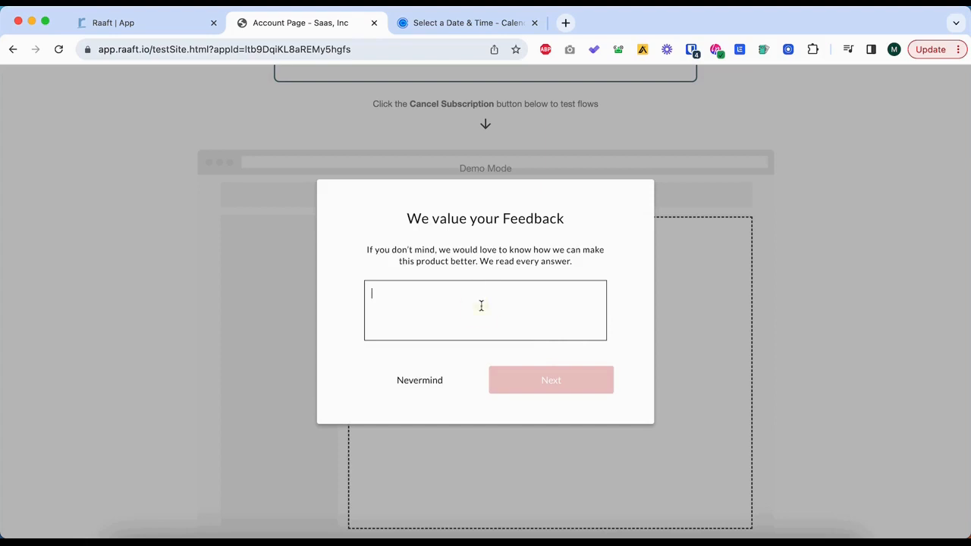
Submit the feedback "I didn't think it was worth", confirm the subscription cancellation and return to the dashboard.
text(I didn't think it was worth the money.)
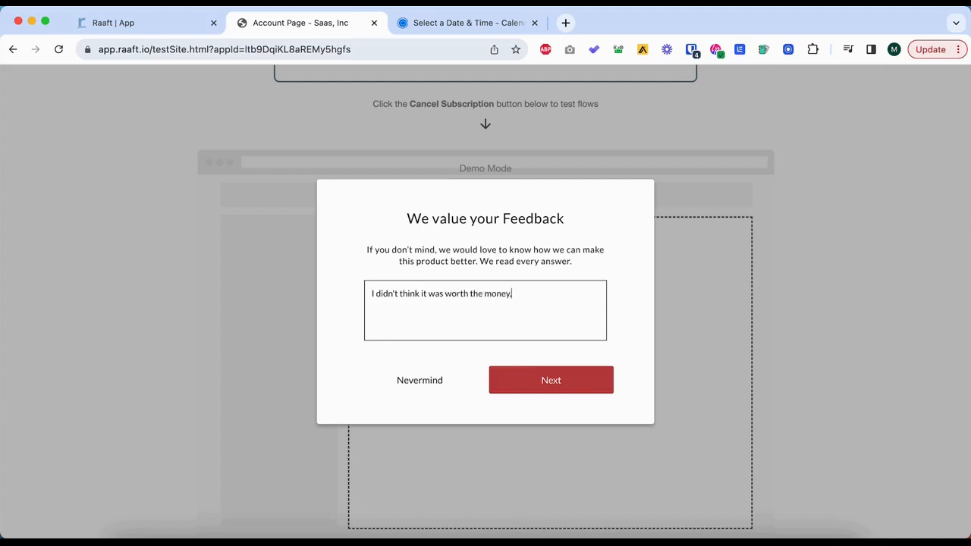
click(594, 388)
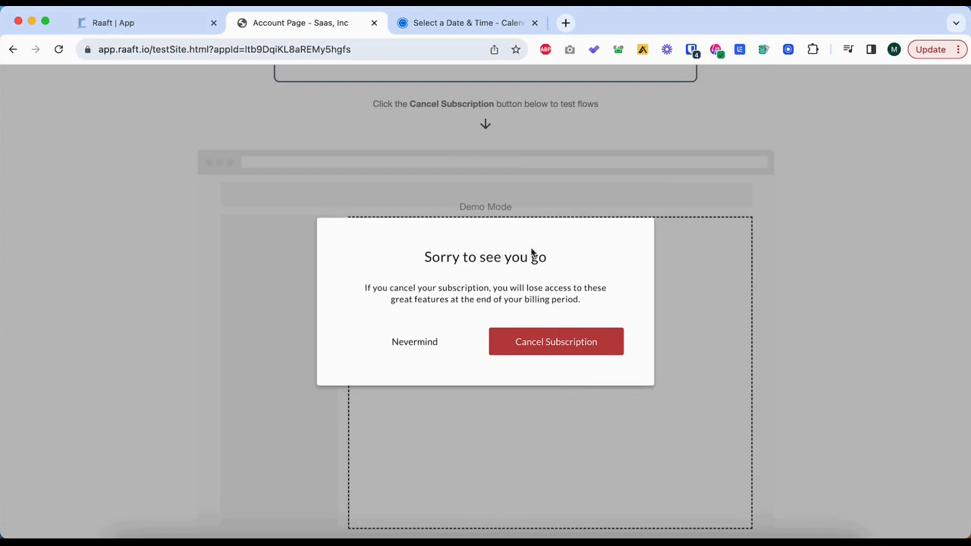
click(516, 345)
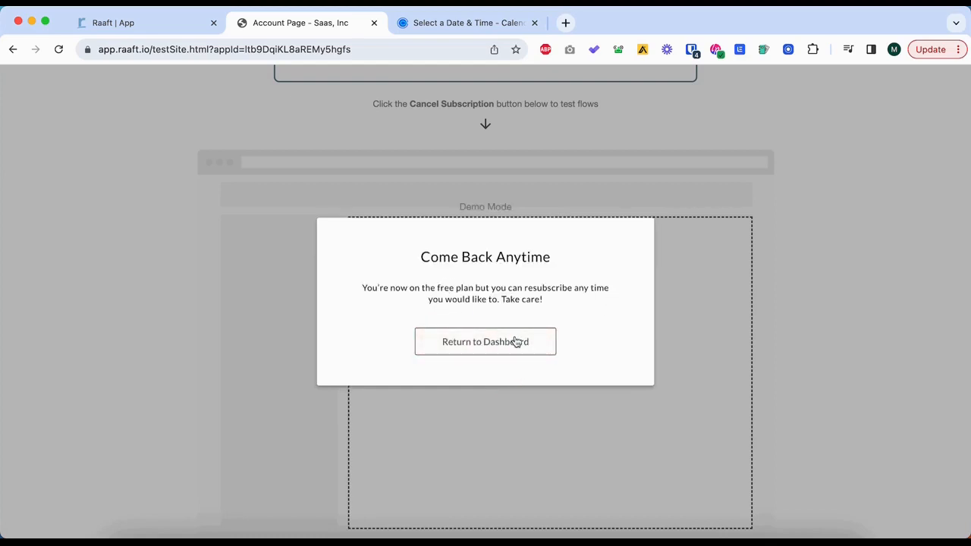
click(516, 343)
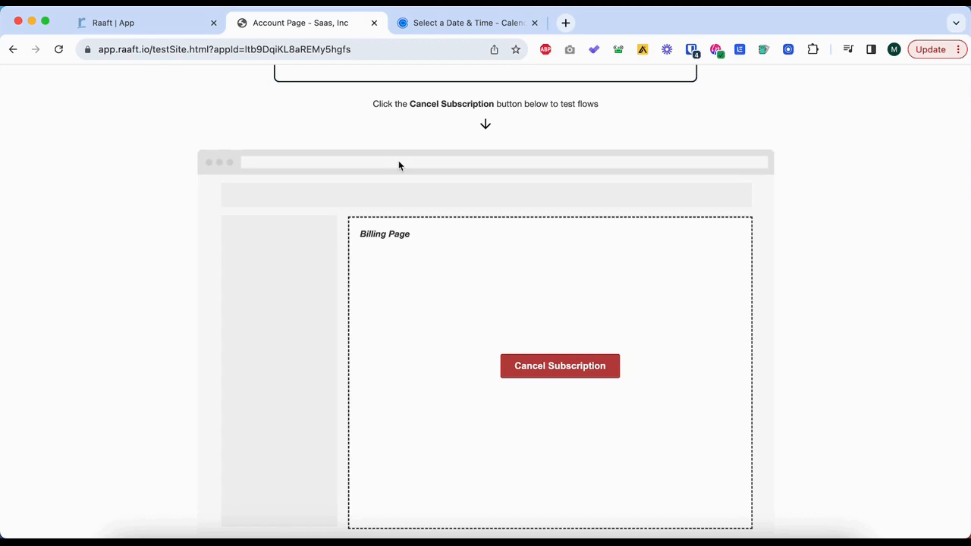
Return to Raaft's Flows page and look over the embed code instructions.
scroll(399, 178, up, 5)
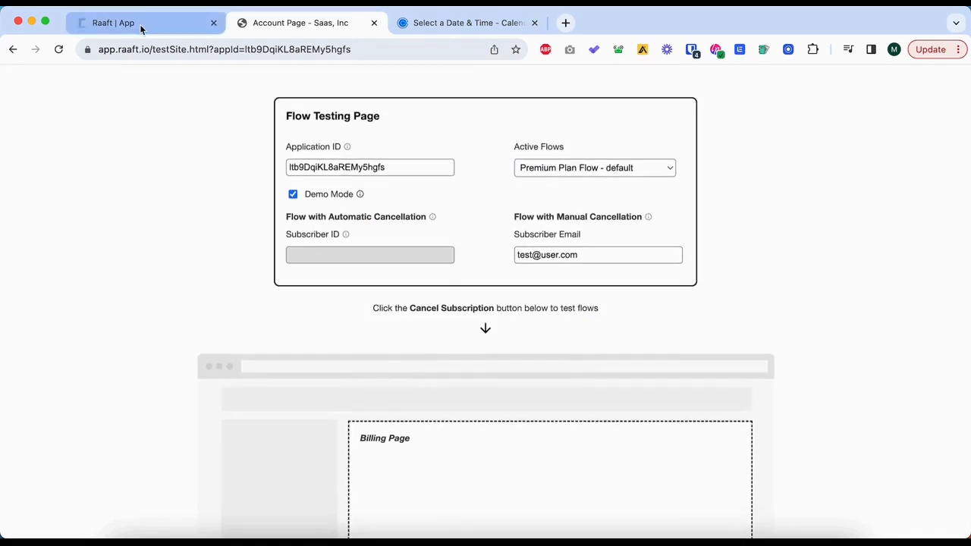
click(140, 26)
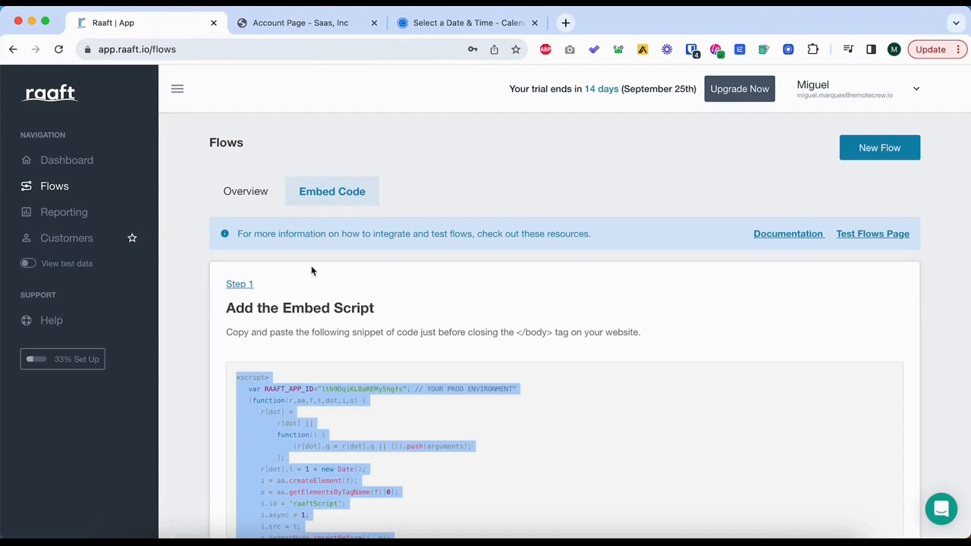
click(335, 272)
scroll(404, 197, down, 1)
scroll(404, 197, up, 1)
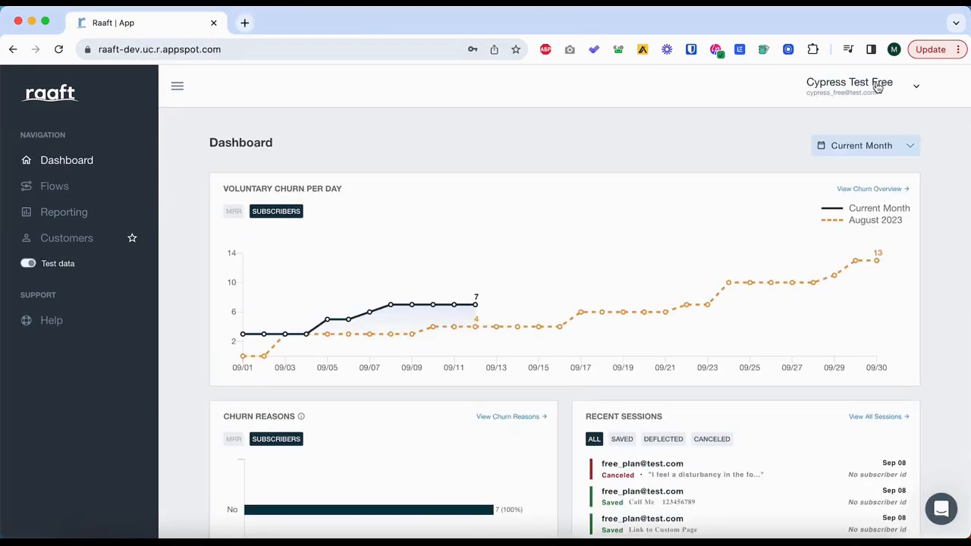
Open the profile's Integrations settings and generate an API key named Zapier.
click(878, 88)
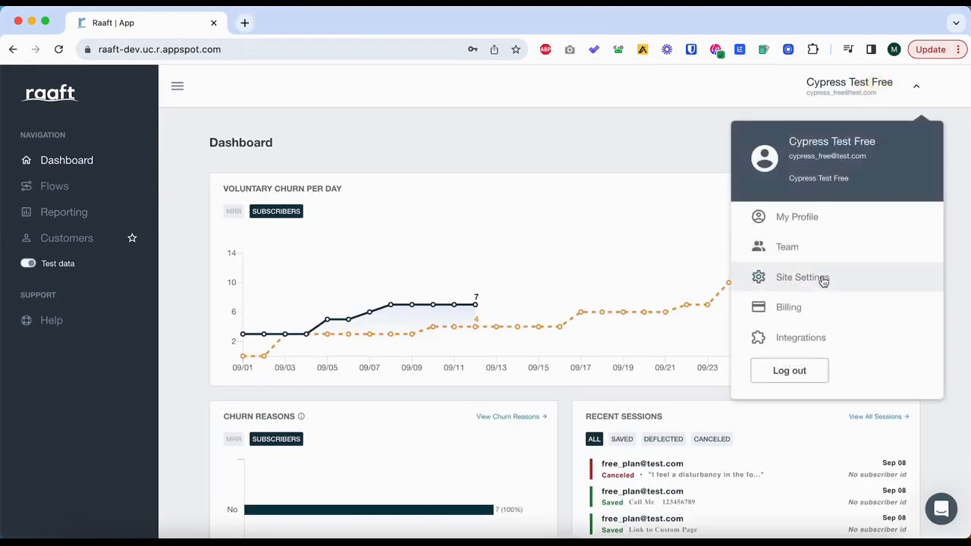
click(797, 338)
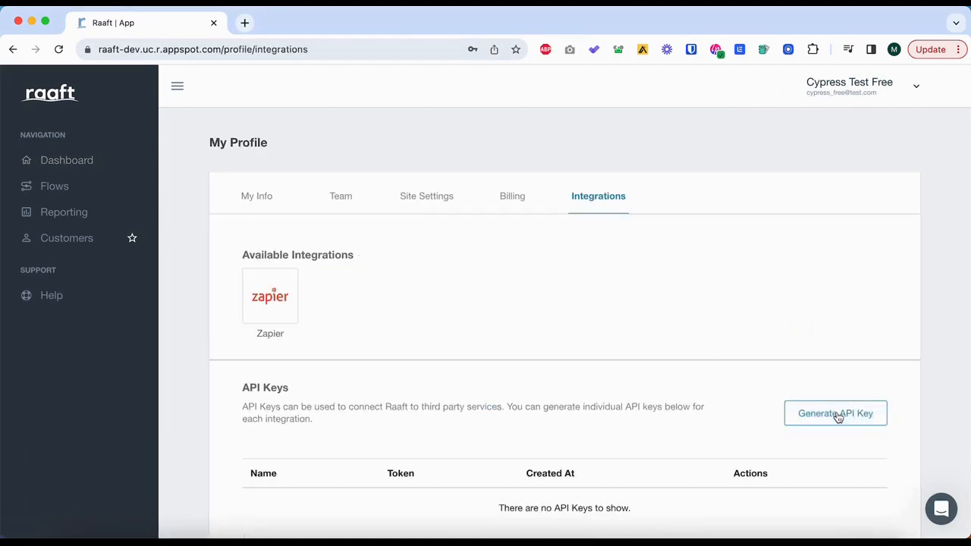
click(834, 413)
click(433, 306)
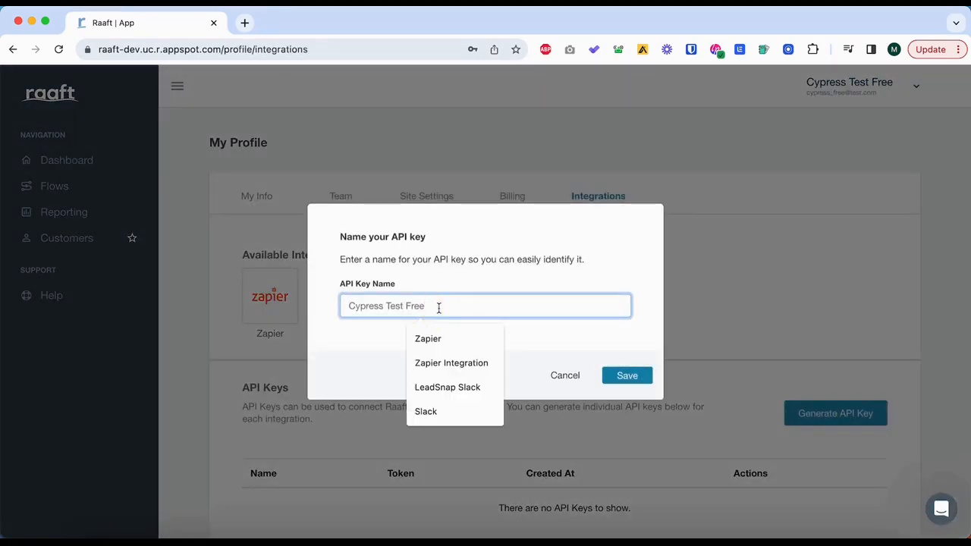
text(Zapier)
click(568, 256)
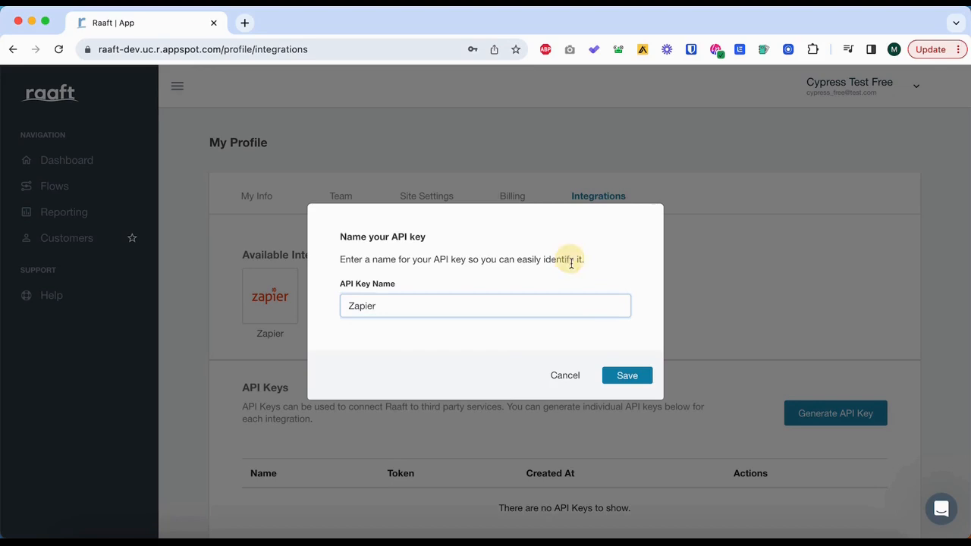
click(624, 377)
Open the Zapier integration from Raaft and accept the invitation to build a Zap with Raaft.
click(275, 302)
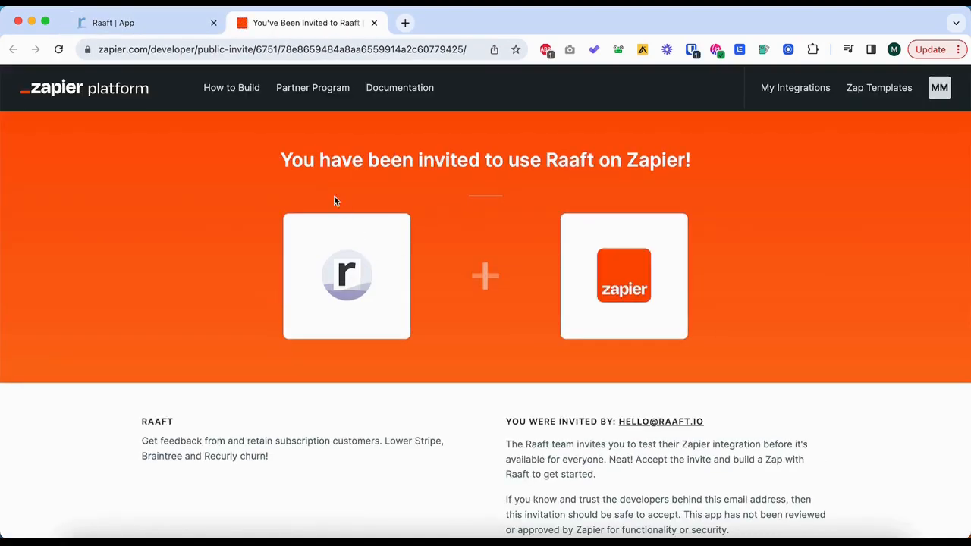
scroll(545, 188, down, 5)
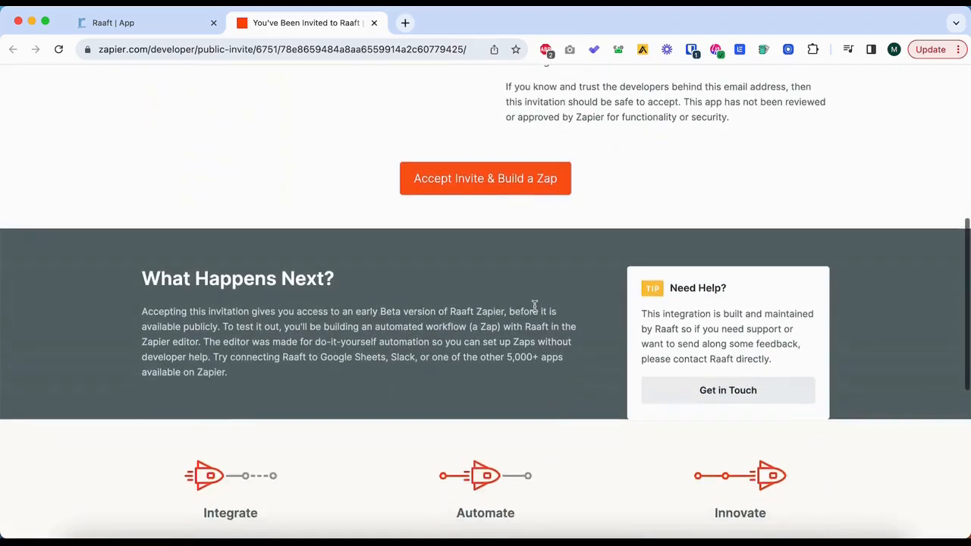
scroll(535, 308, up, 4)
click(527, 450)
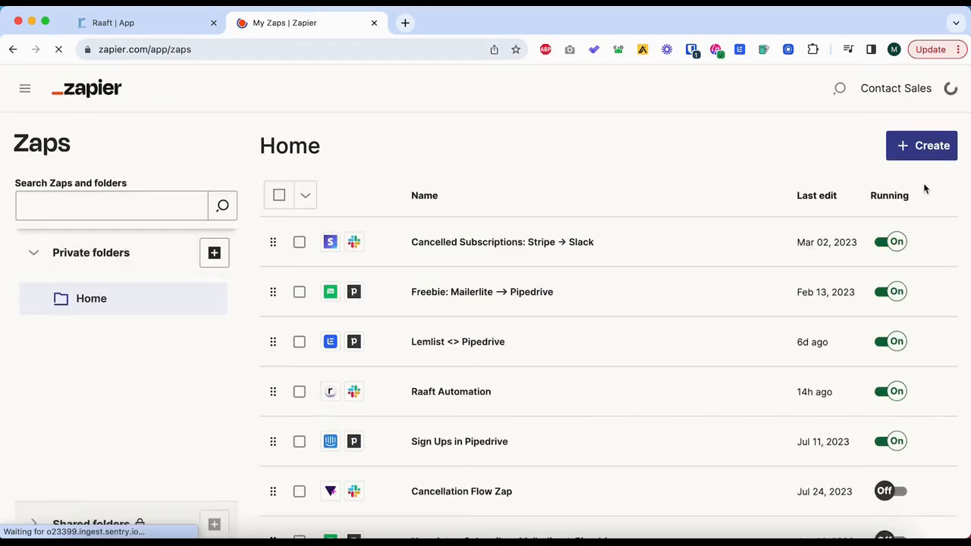
Create a new Zap and choose Raaft (0.0.6) as its trigger app.
click(910, 149)
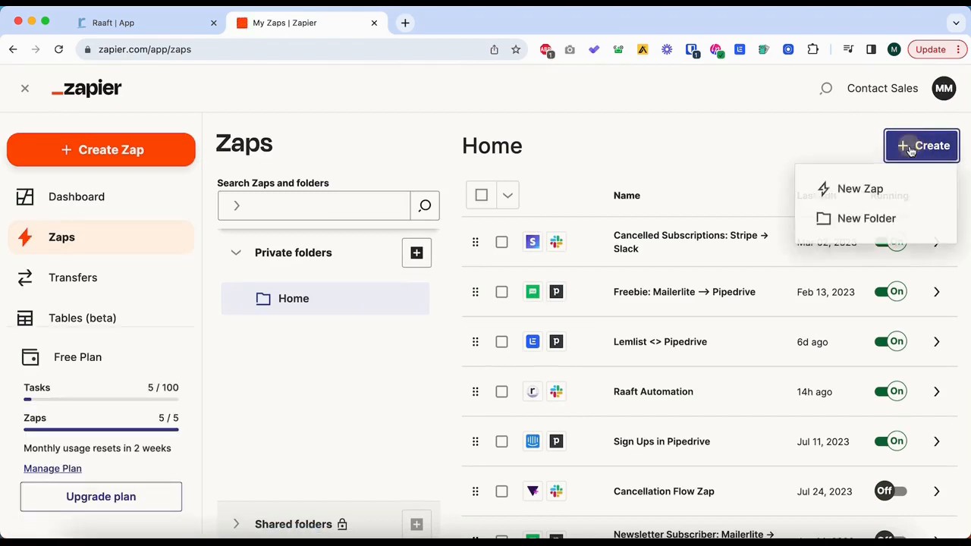
click(879, 190)
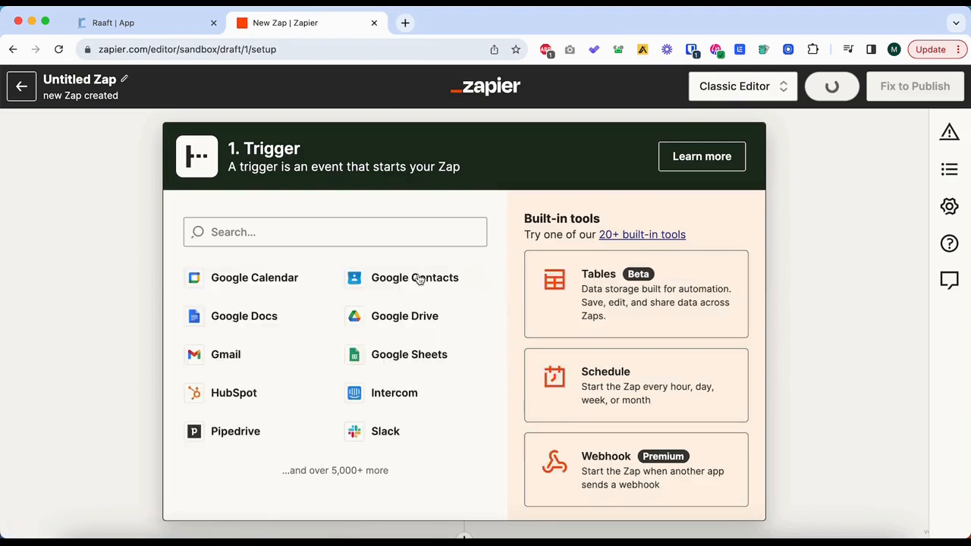
click(358, 234)
text(s)
key(BackSpace)
text(raaft)
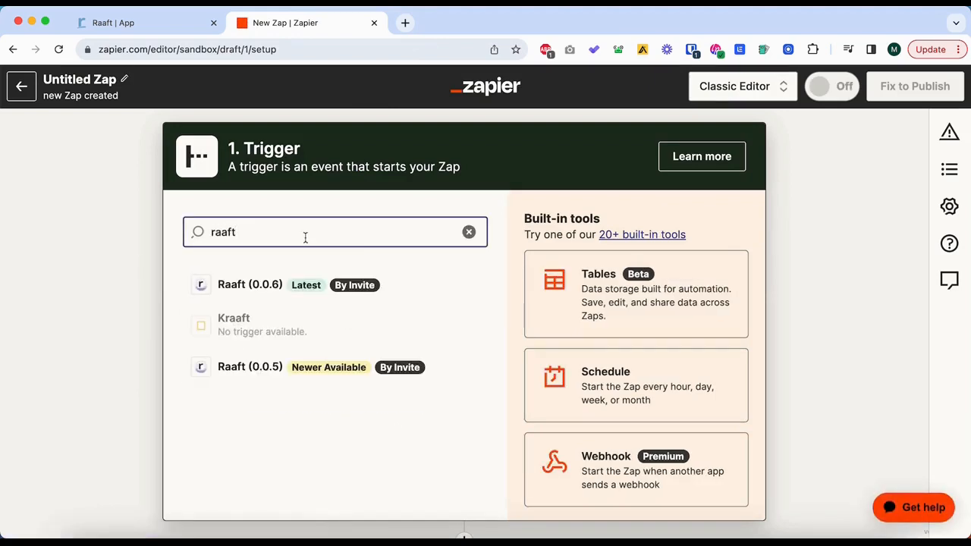
click(310, 284)
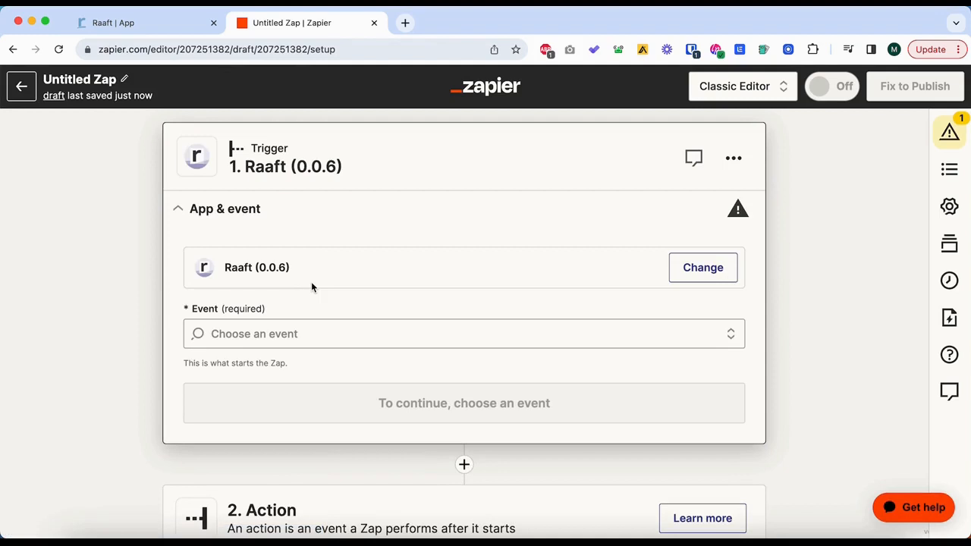
Set the Zap's trigger event to New Outcome (Any) and open the Raaft account selection.
click(340, 333)
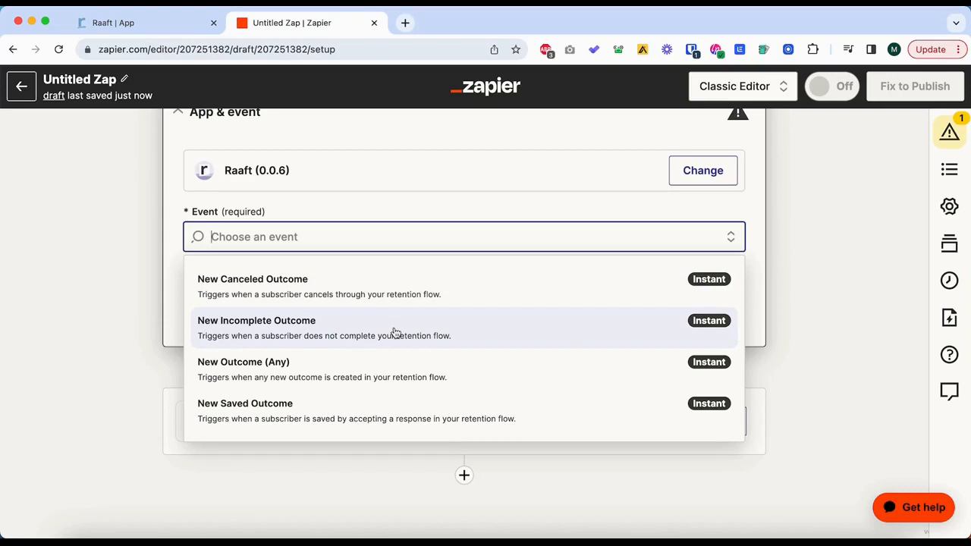
click(379, 382)
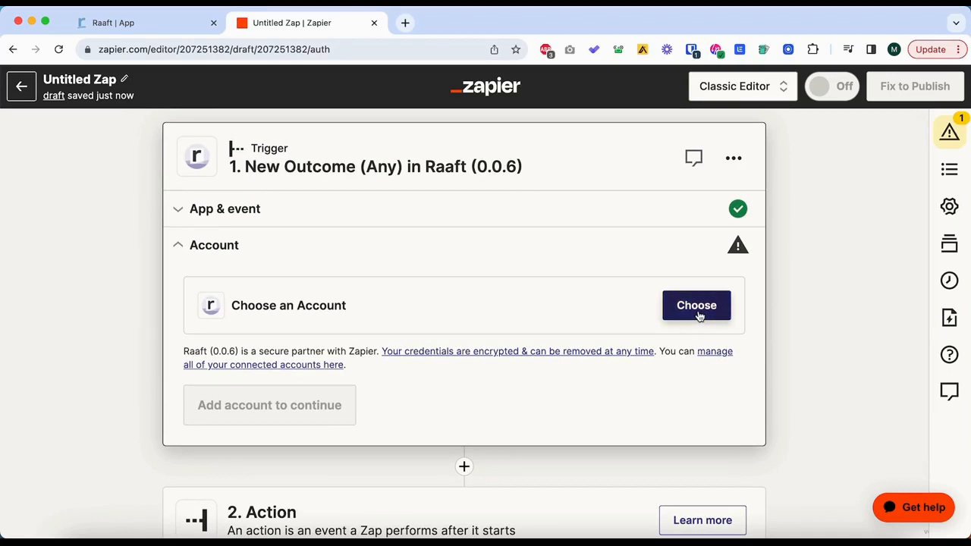
scroll(635, 481, down, 2)
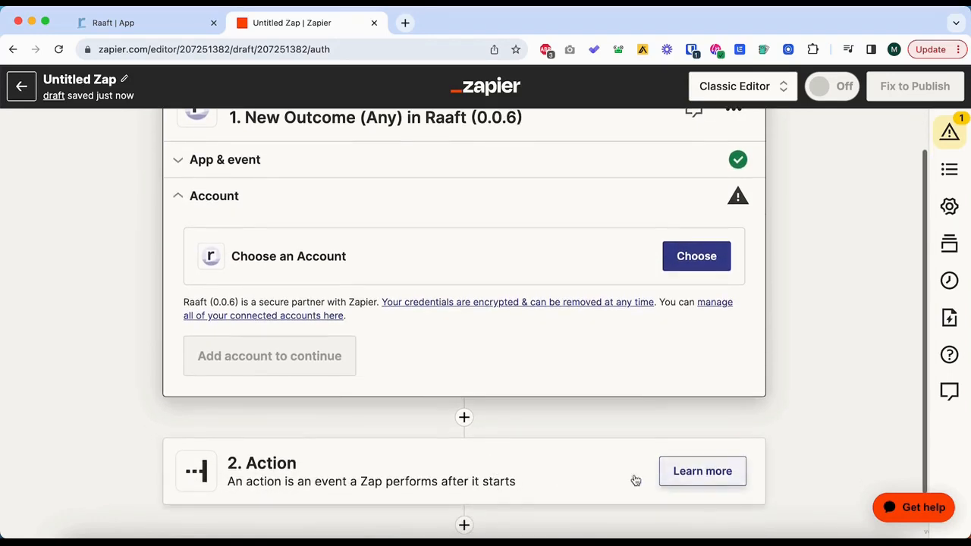
scroll(635, 479, up, 2)
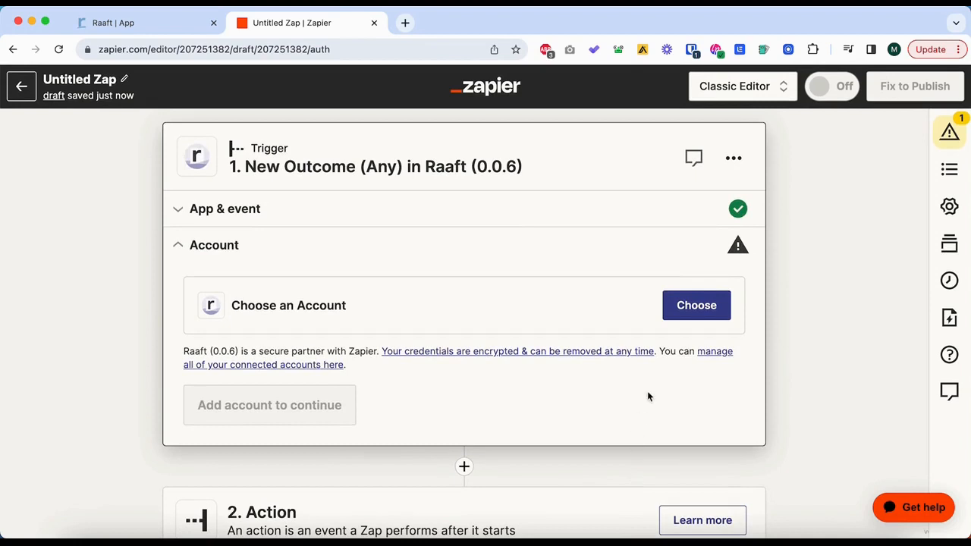
click(695, 314)
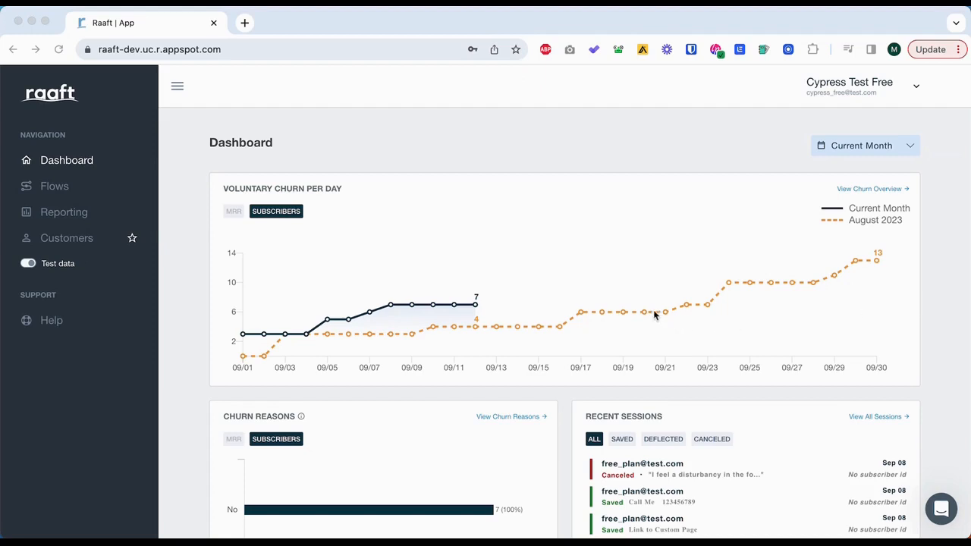
Review the dashboard's voluntary churn chart, churn reasons and recent sessions, and check the available date range options.
scroll(606, 302, down, 1)
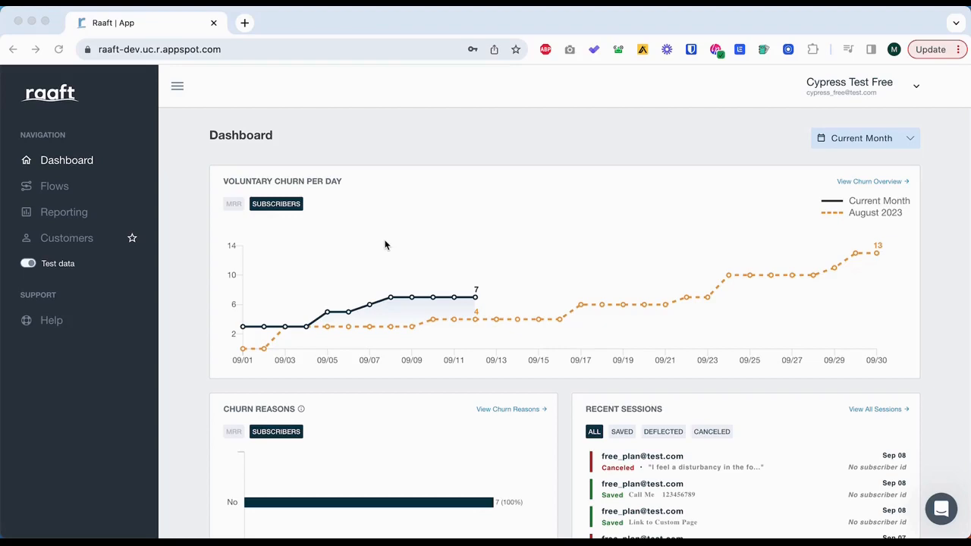
scroll(384, 245, down, 1)
scroll(680, 169, up, 2)
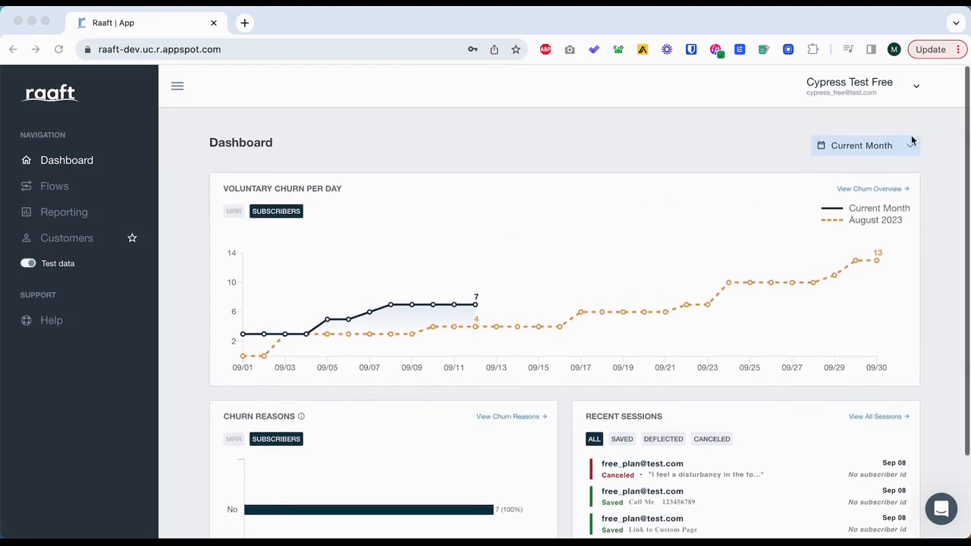
click(899, 145)
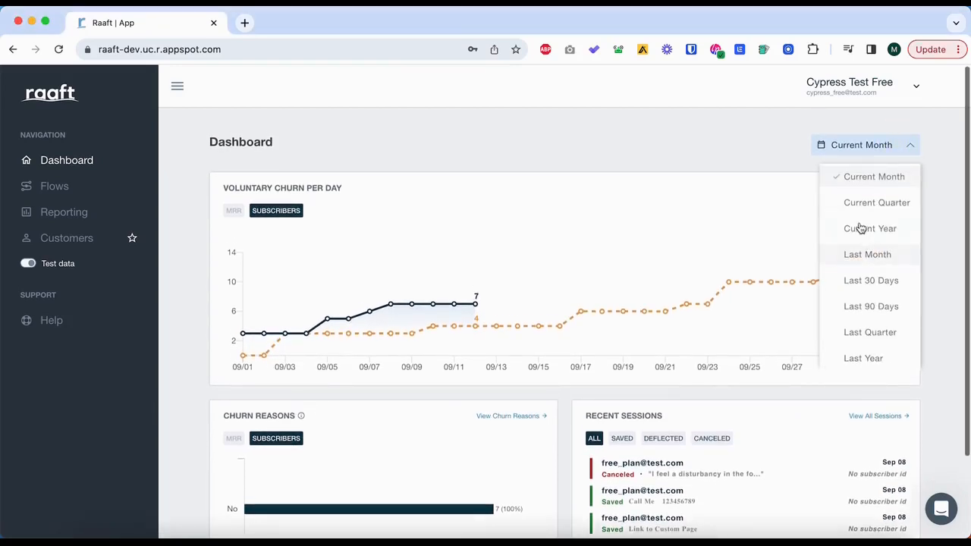
scroll(658, 222, down, 2)
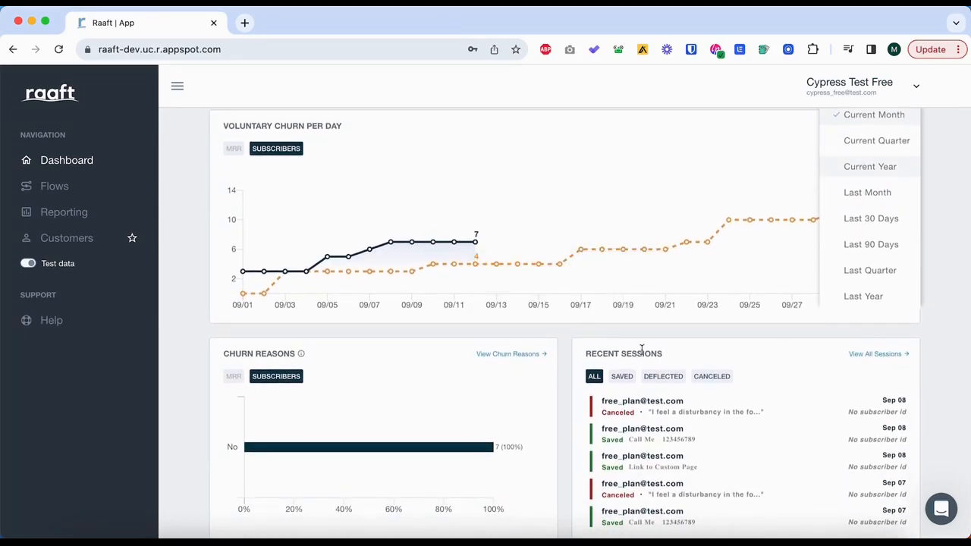
click(724, 353)
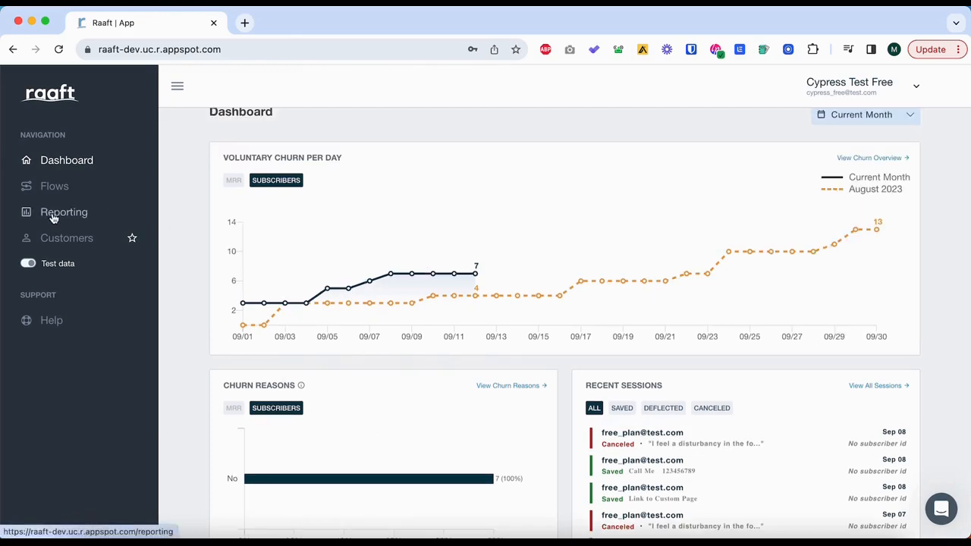
Open the Reporting page and check the flow and churn reason filter options without changing them.
click(53, 217)
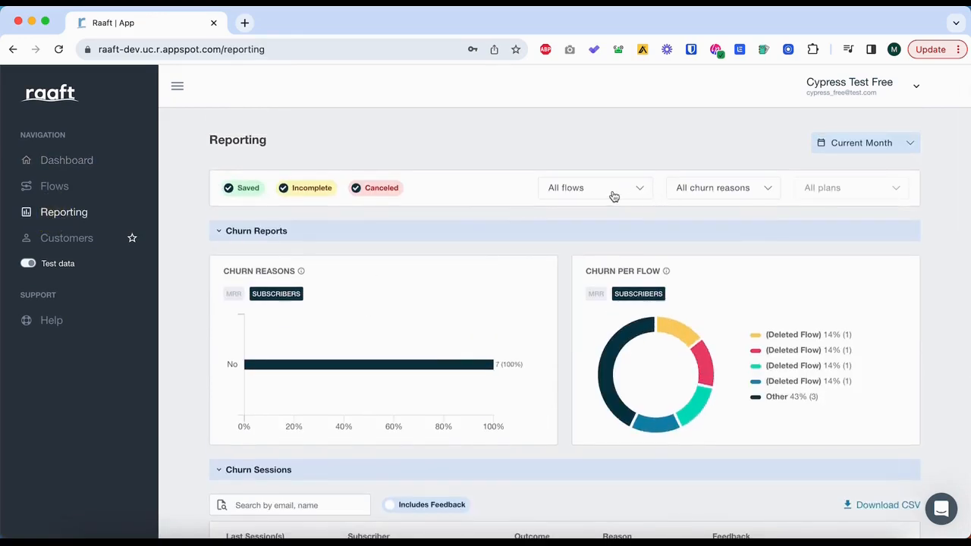
click(614, 197)
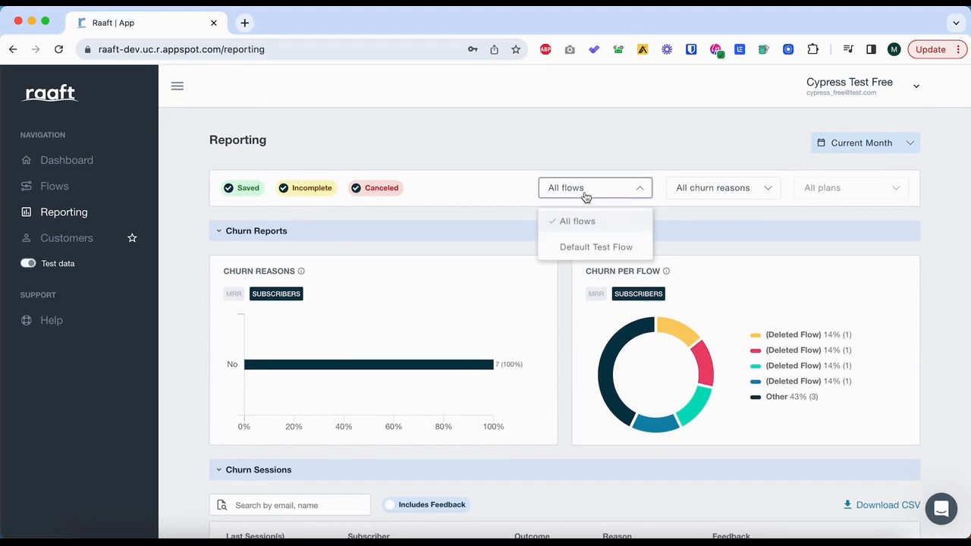
click(607, 193)
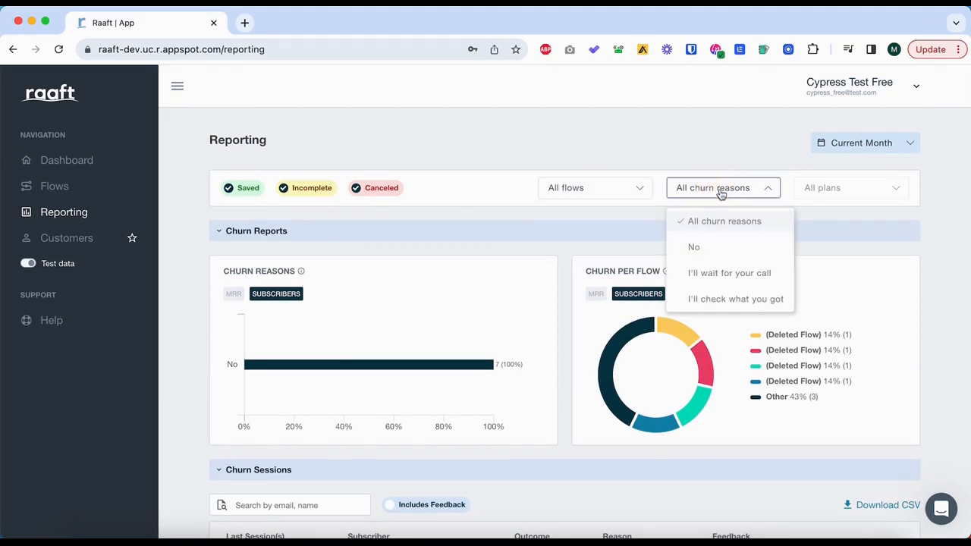
click(507, 170)
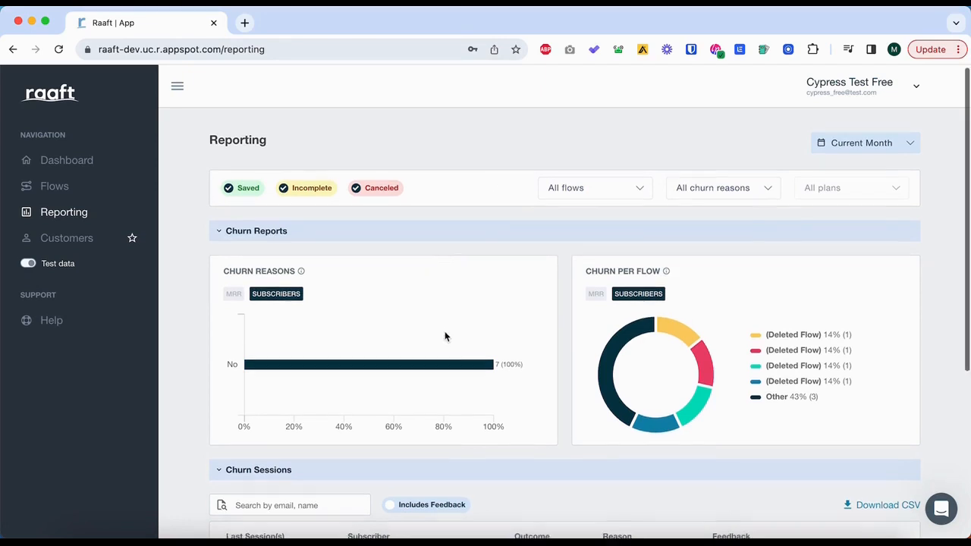
Examine the Churn Reports charts and the outcomes, reasons and feedback in the Churn Sessions table.
scroll(445, 337, down, 2)
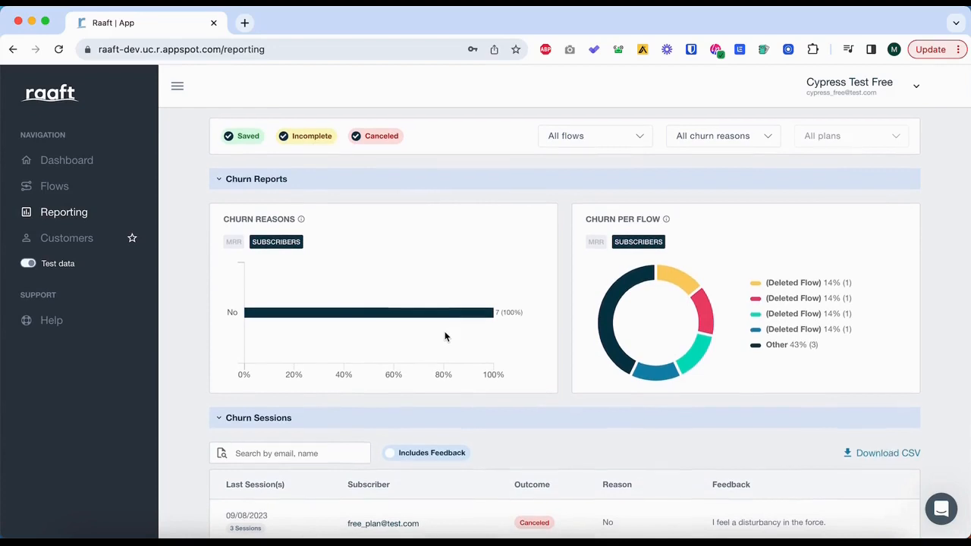
scroll(445, 337, down, 1)
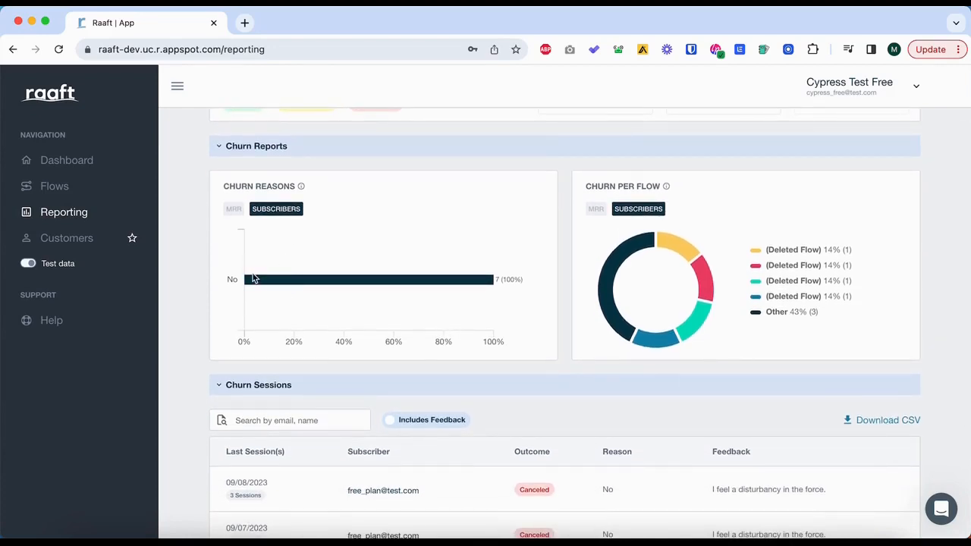
scroll(308, 273, down, 2)
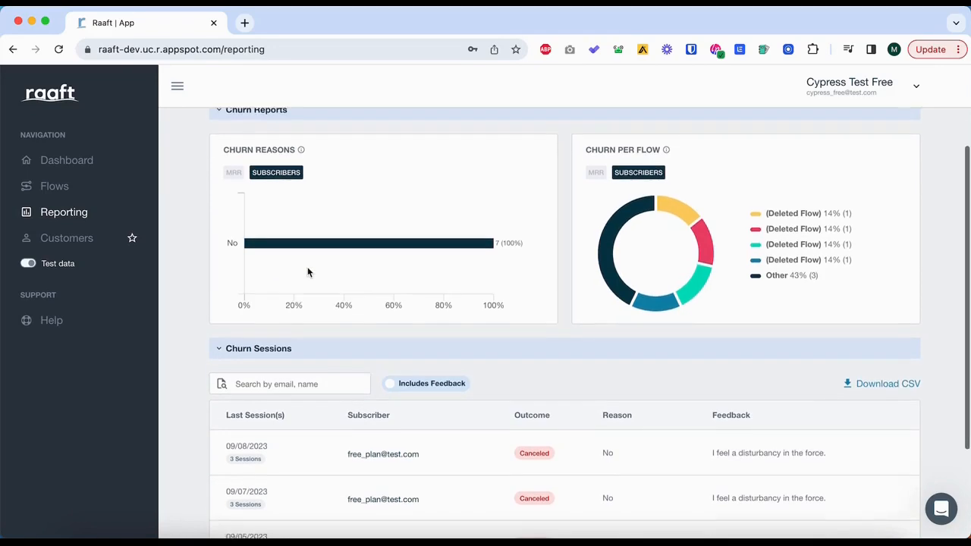
scroll(407, 405, down, 3)
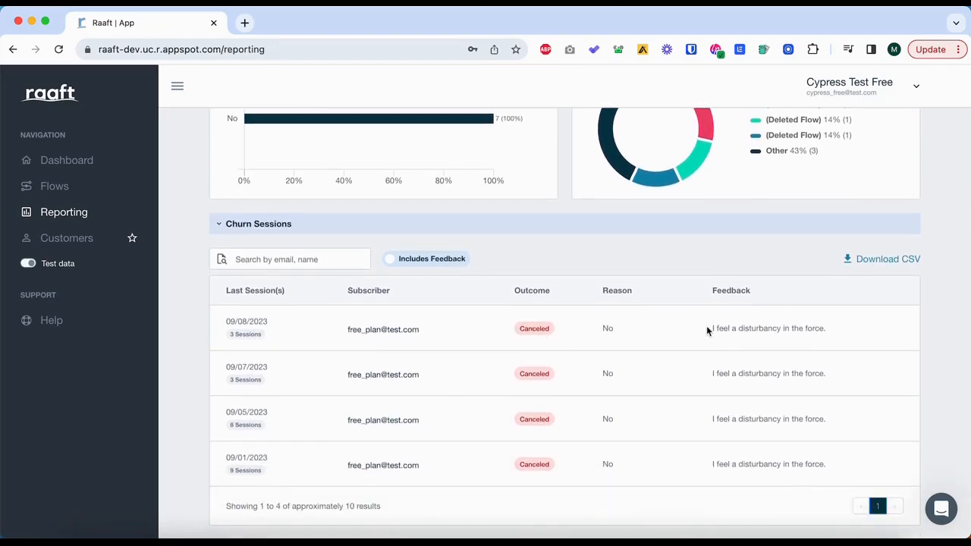
scroll(706, 332, up, 5)
scroll(706, 331, up, 2)
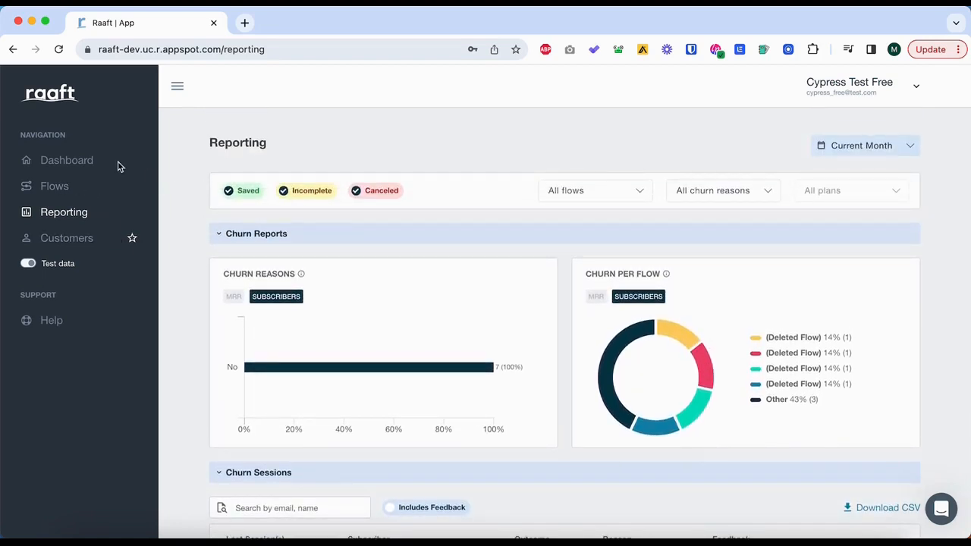
Return to the Dashboard and inspect the September 11th data point on the voluntary churn chart.
click(69, 164)
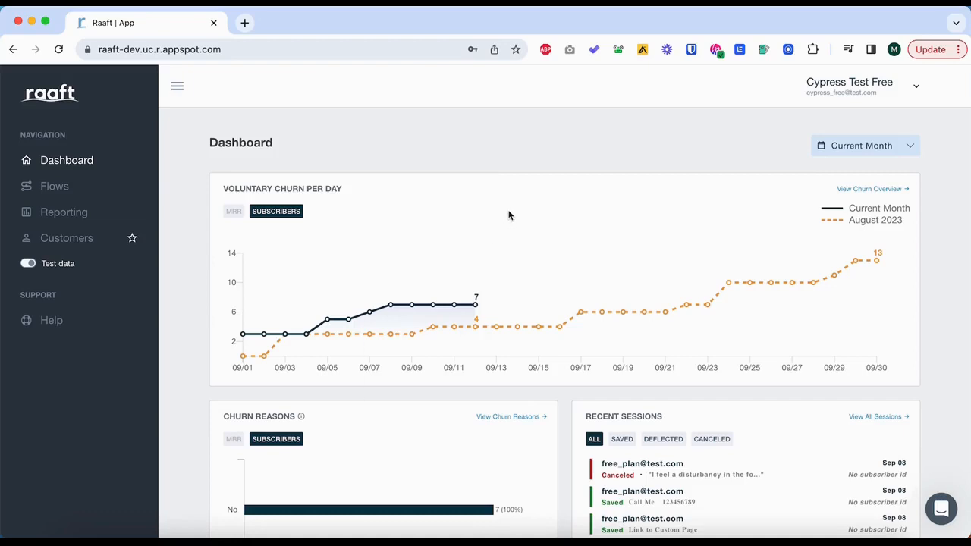
mouse_move(476, 297)
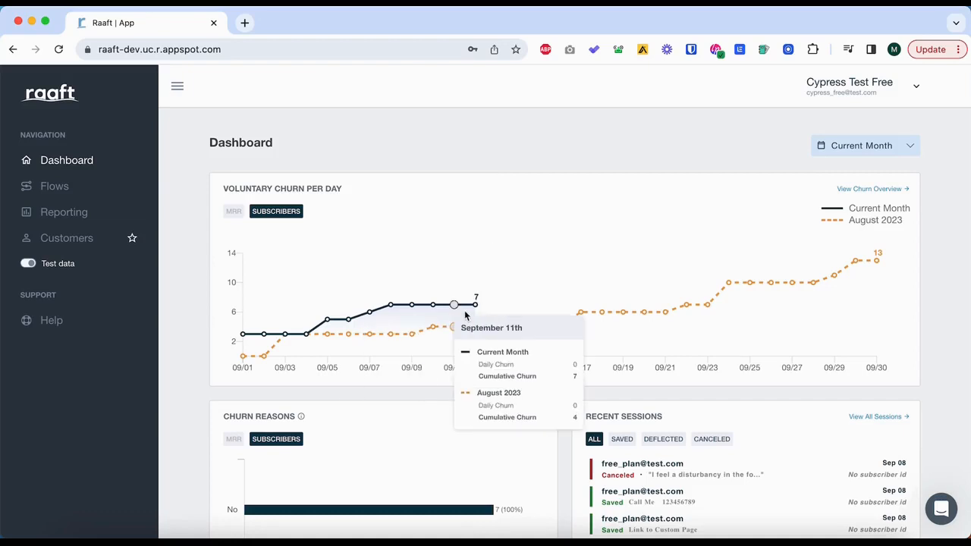